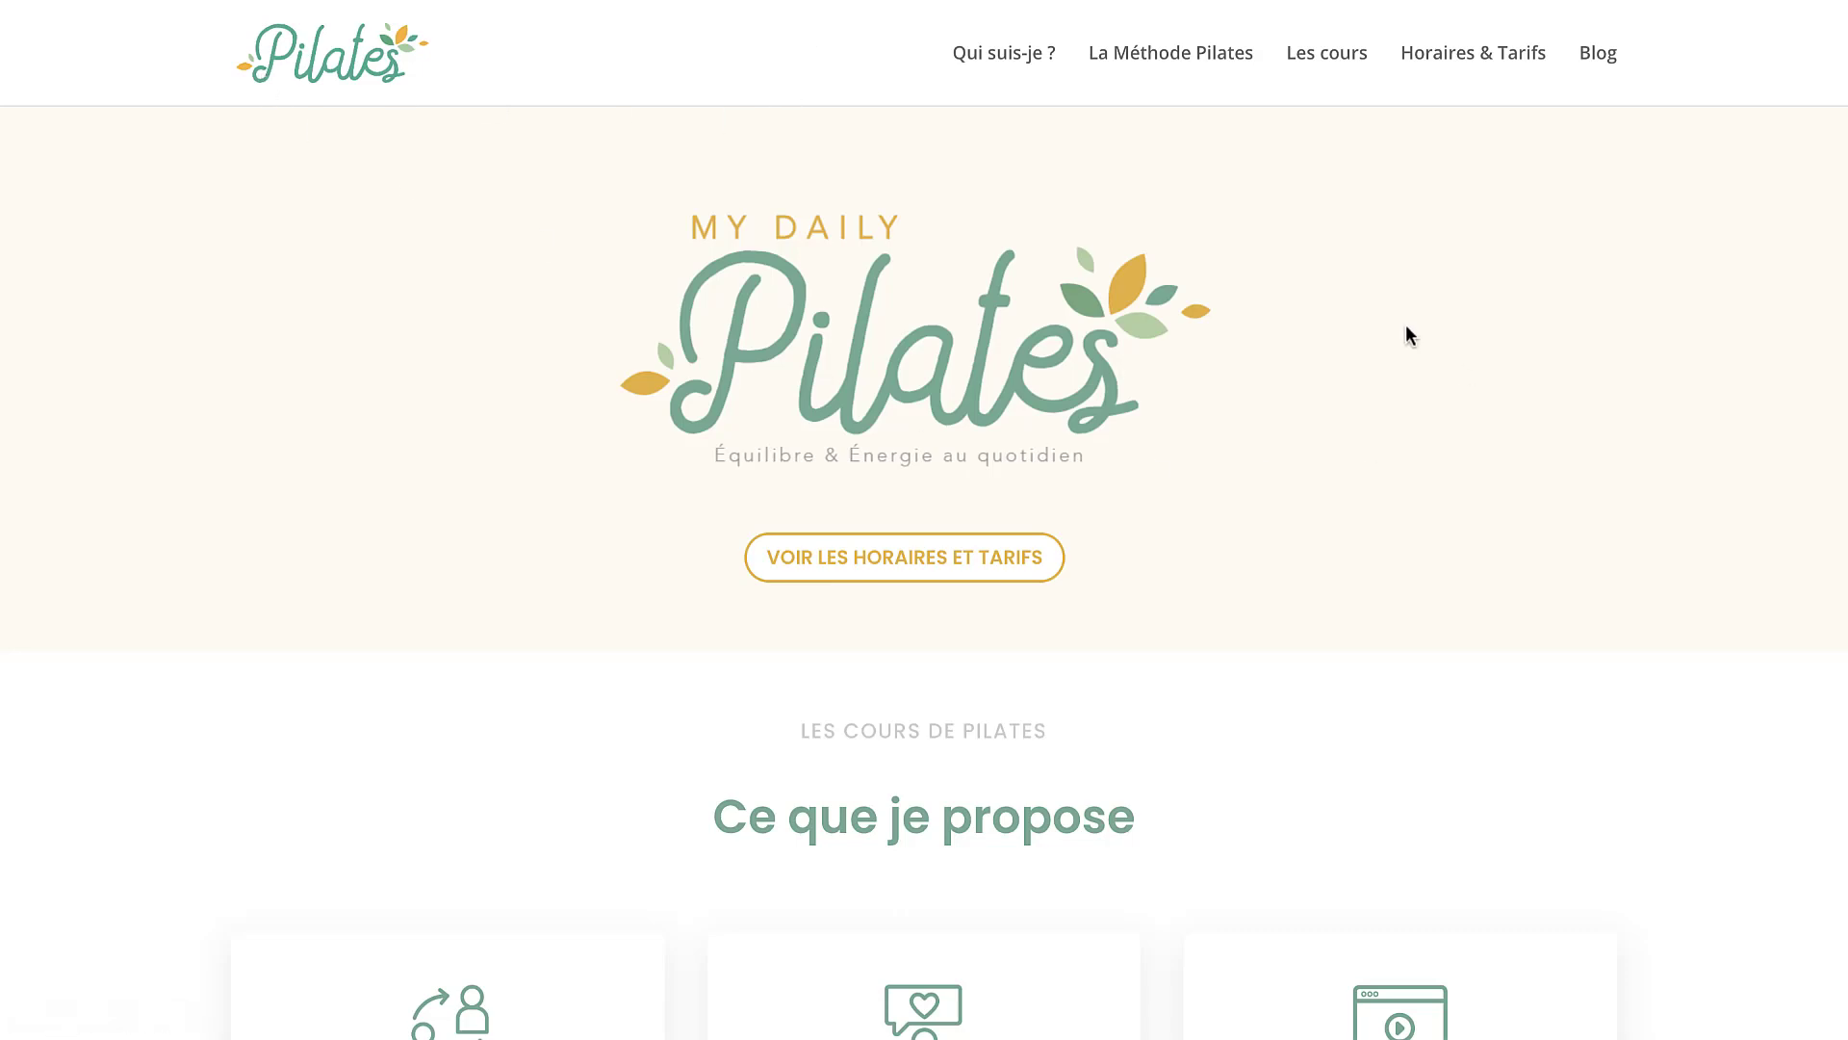
# Step: Review the design of the Pilates homepage and its "A propos de moi" page, including headings, buttons and colours
pyautogui.scroll(-12, 1145, 403)
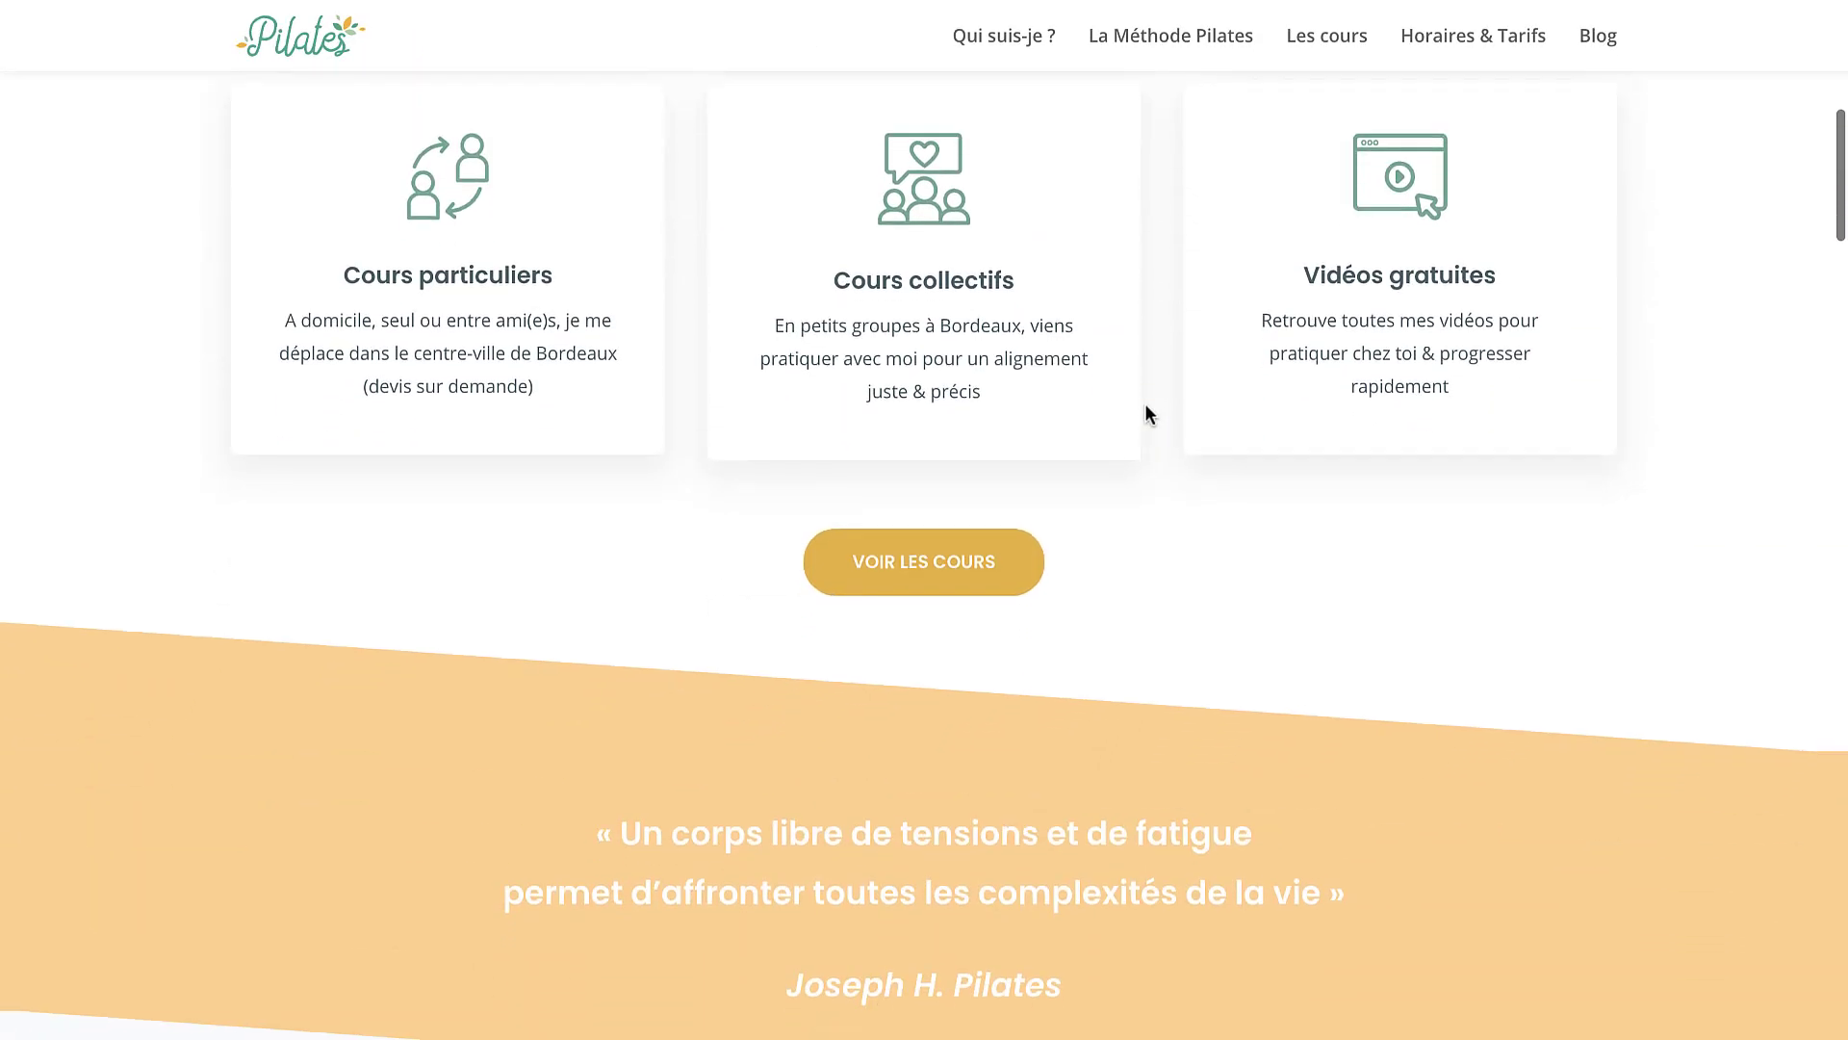
pyautogui.scroll(-14, 1141, 401)
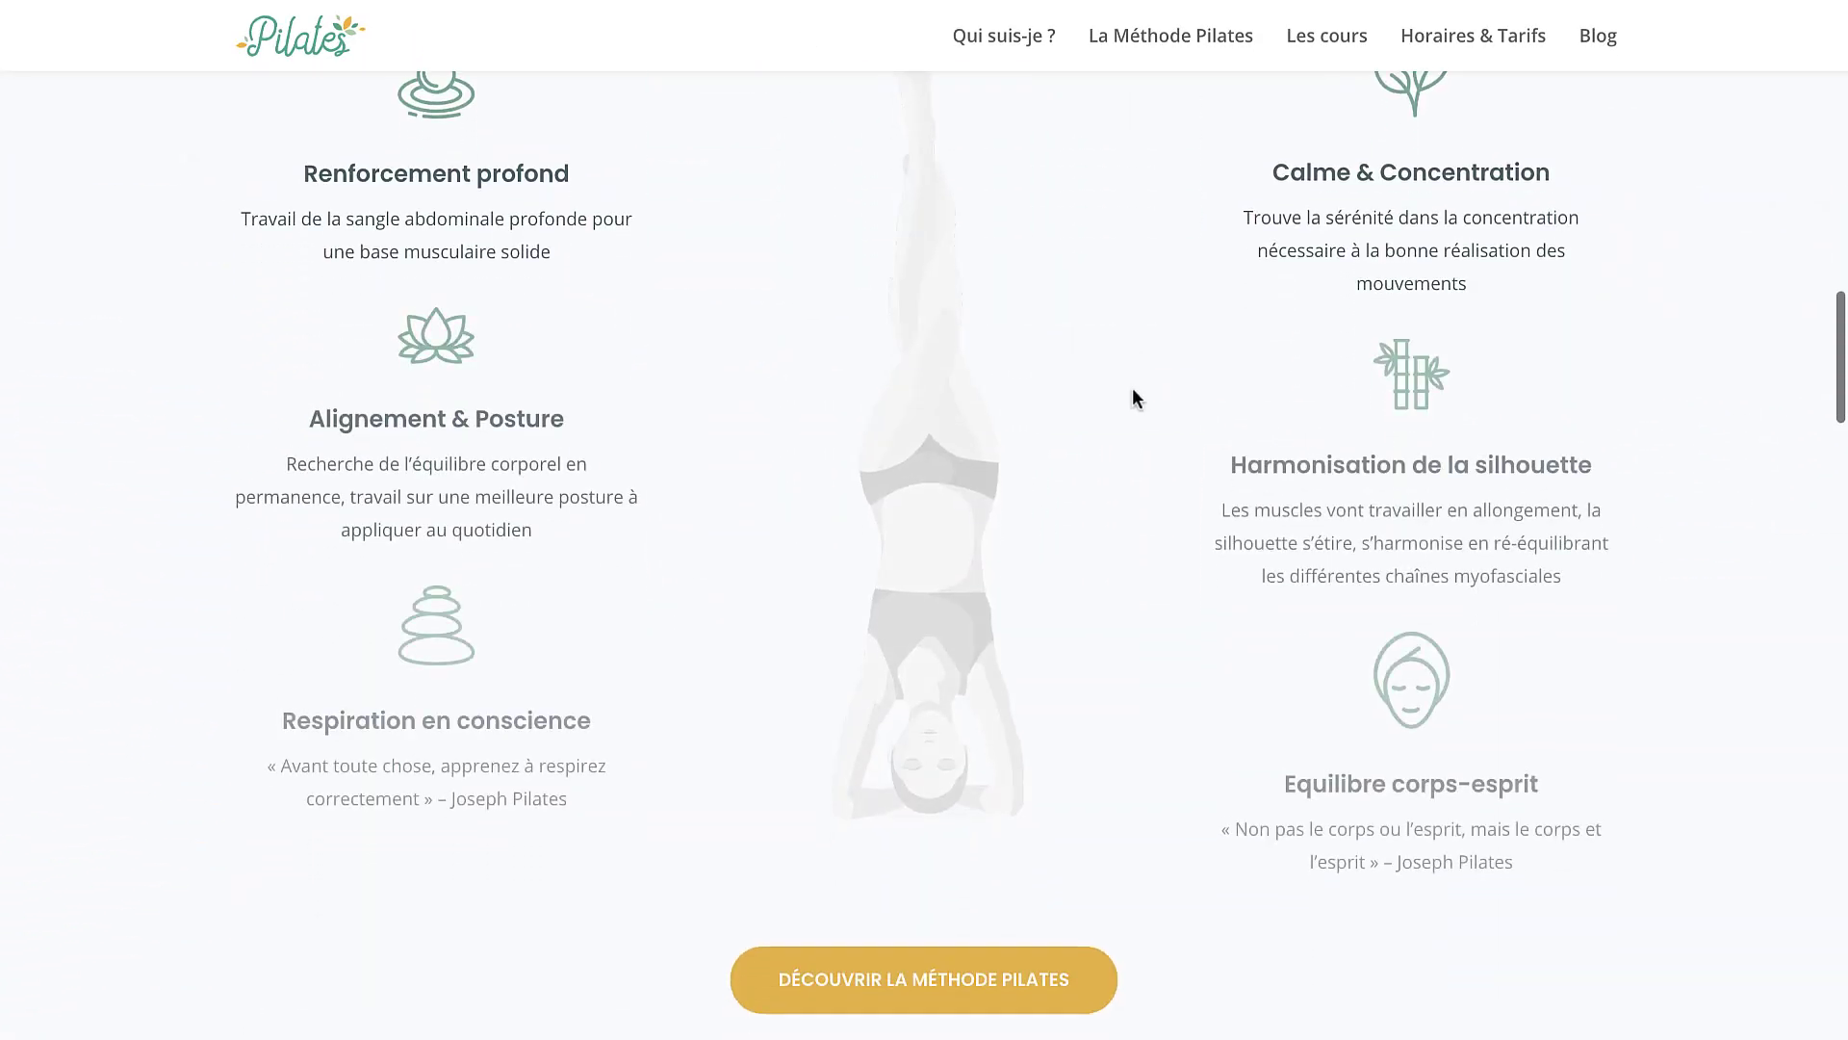
pyautogui.scroll(-10, 1132, 387)
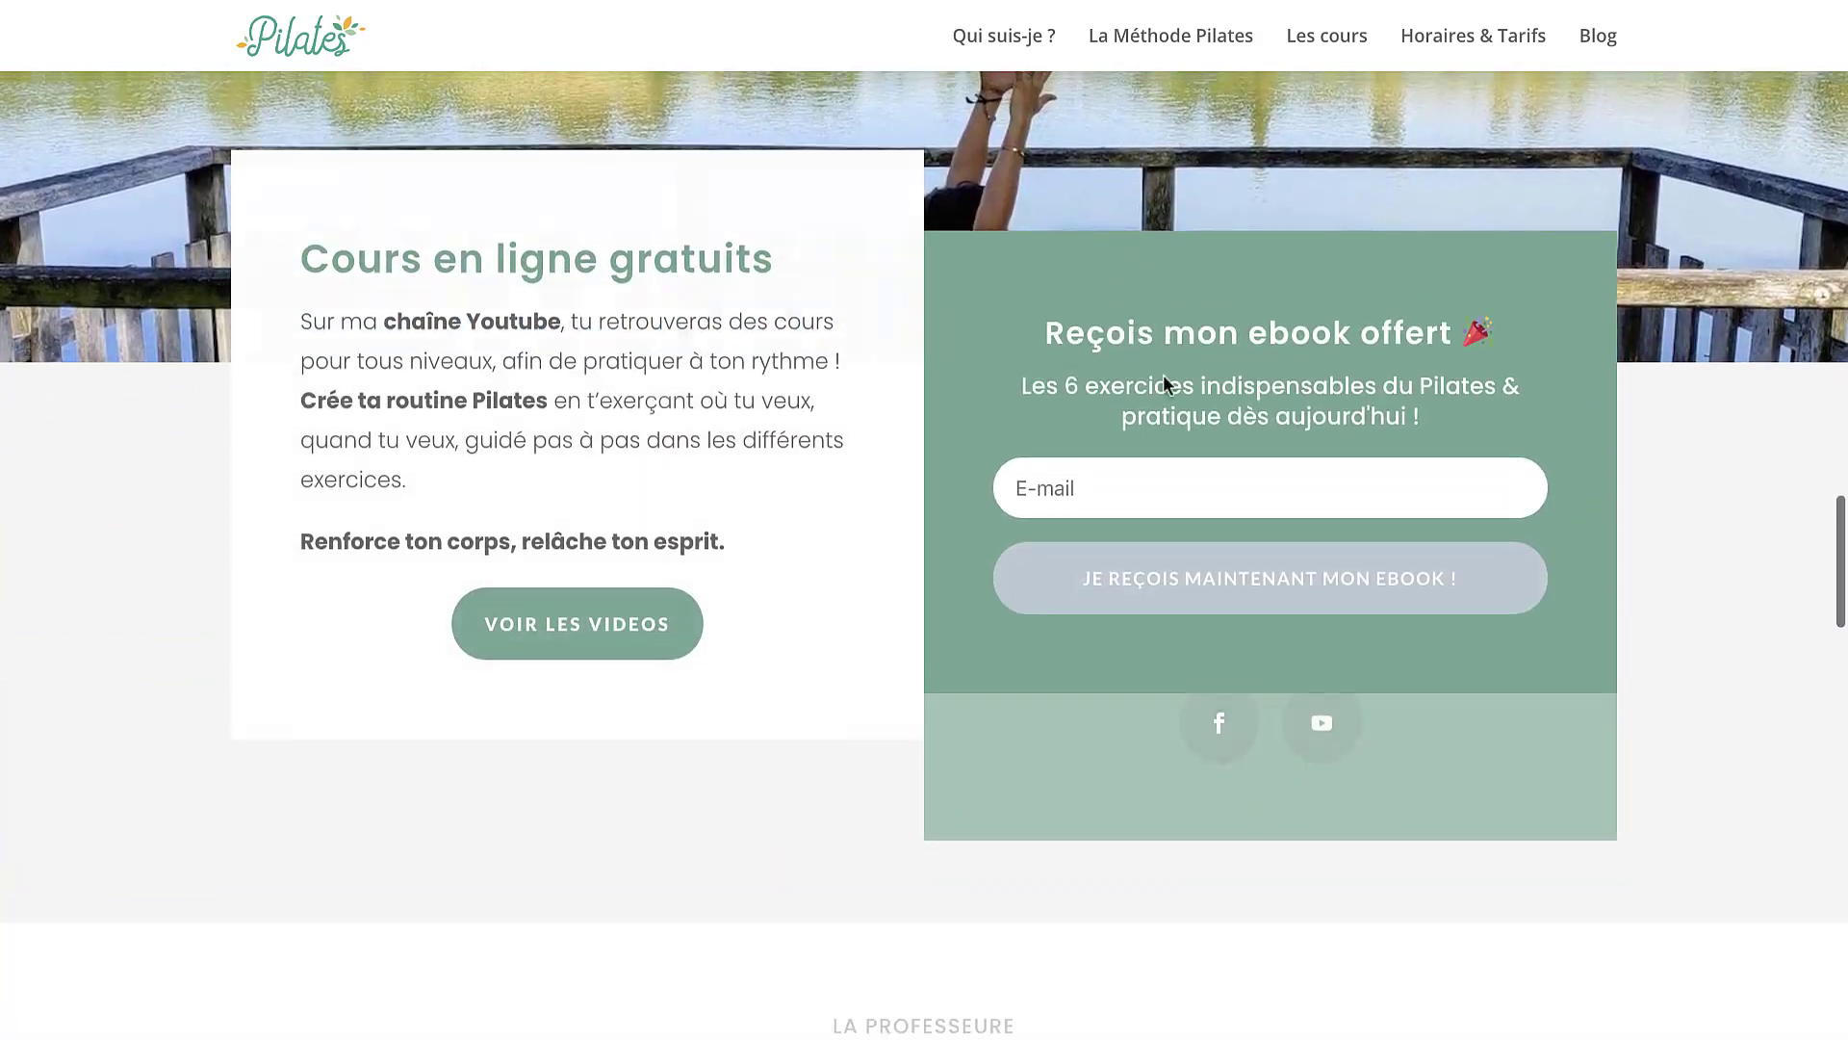
pyautogui.scroll(-14, 1066, 520)
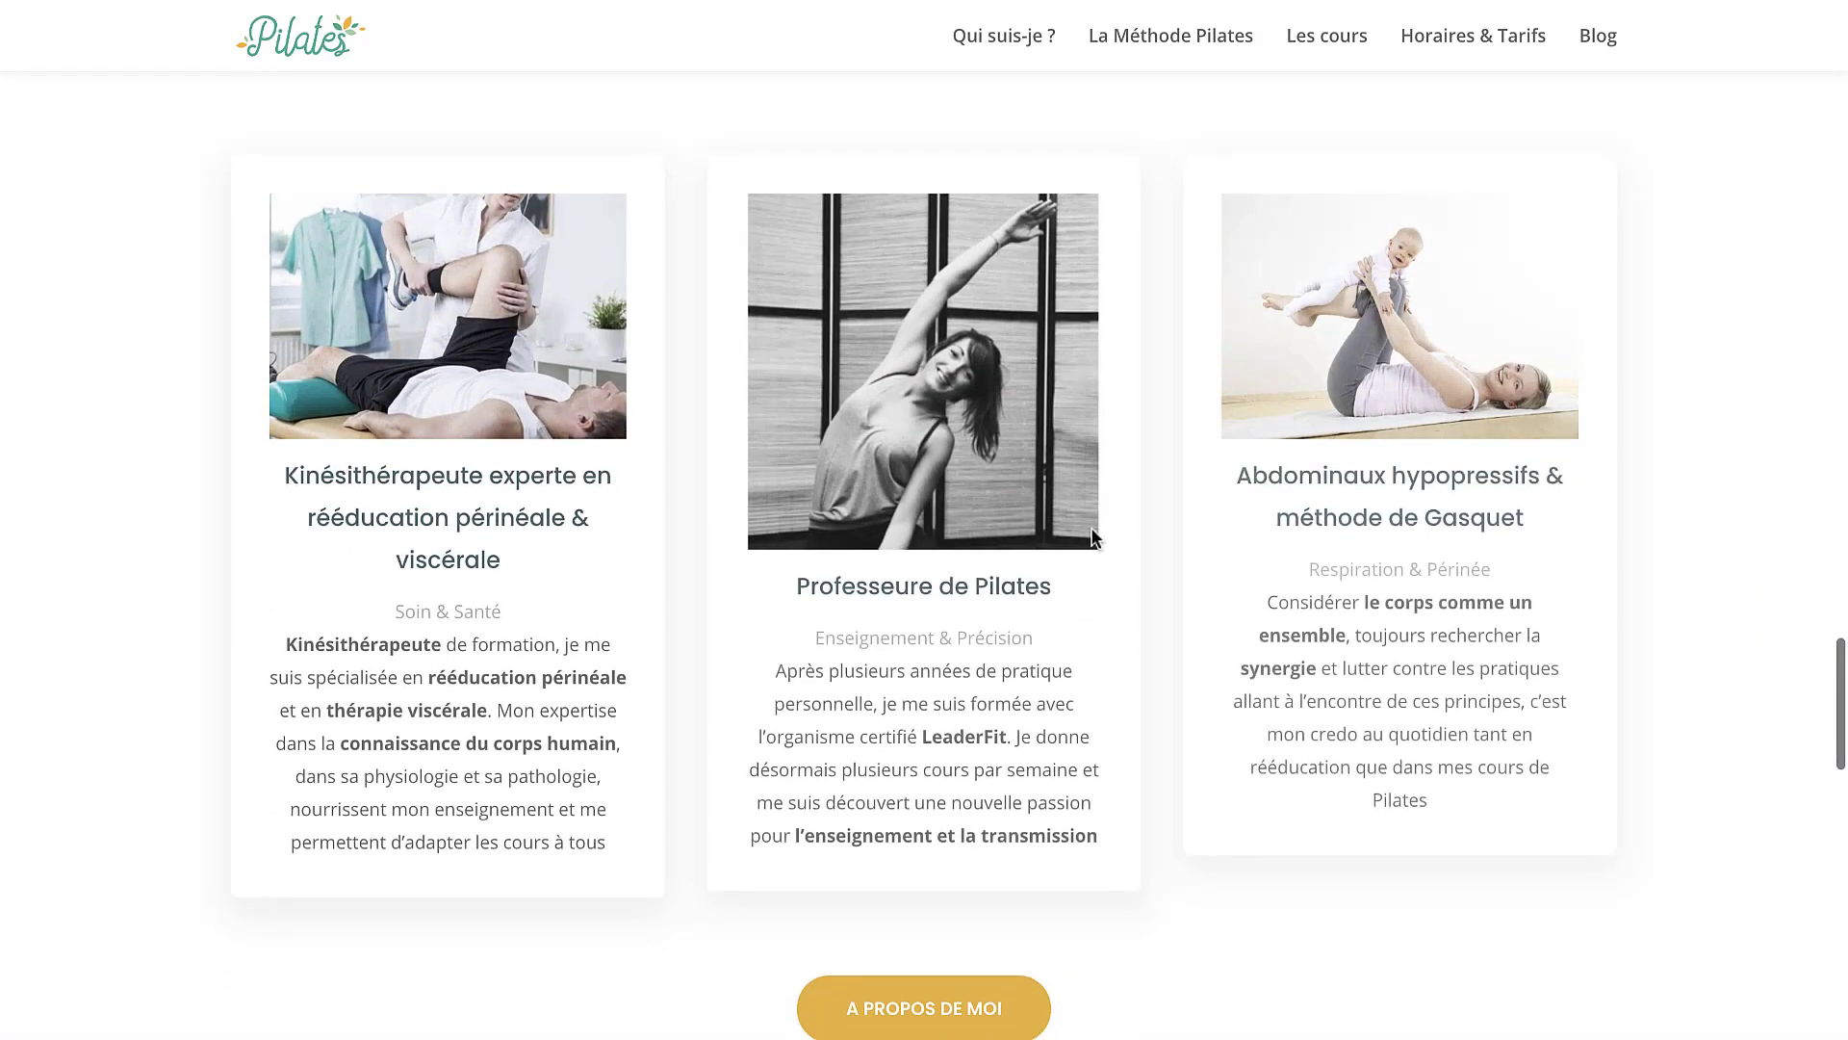
pyautogui.scroll(-4, 1069, 505)
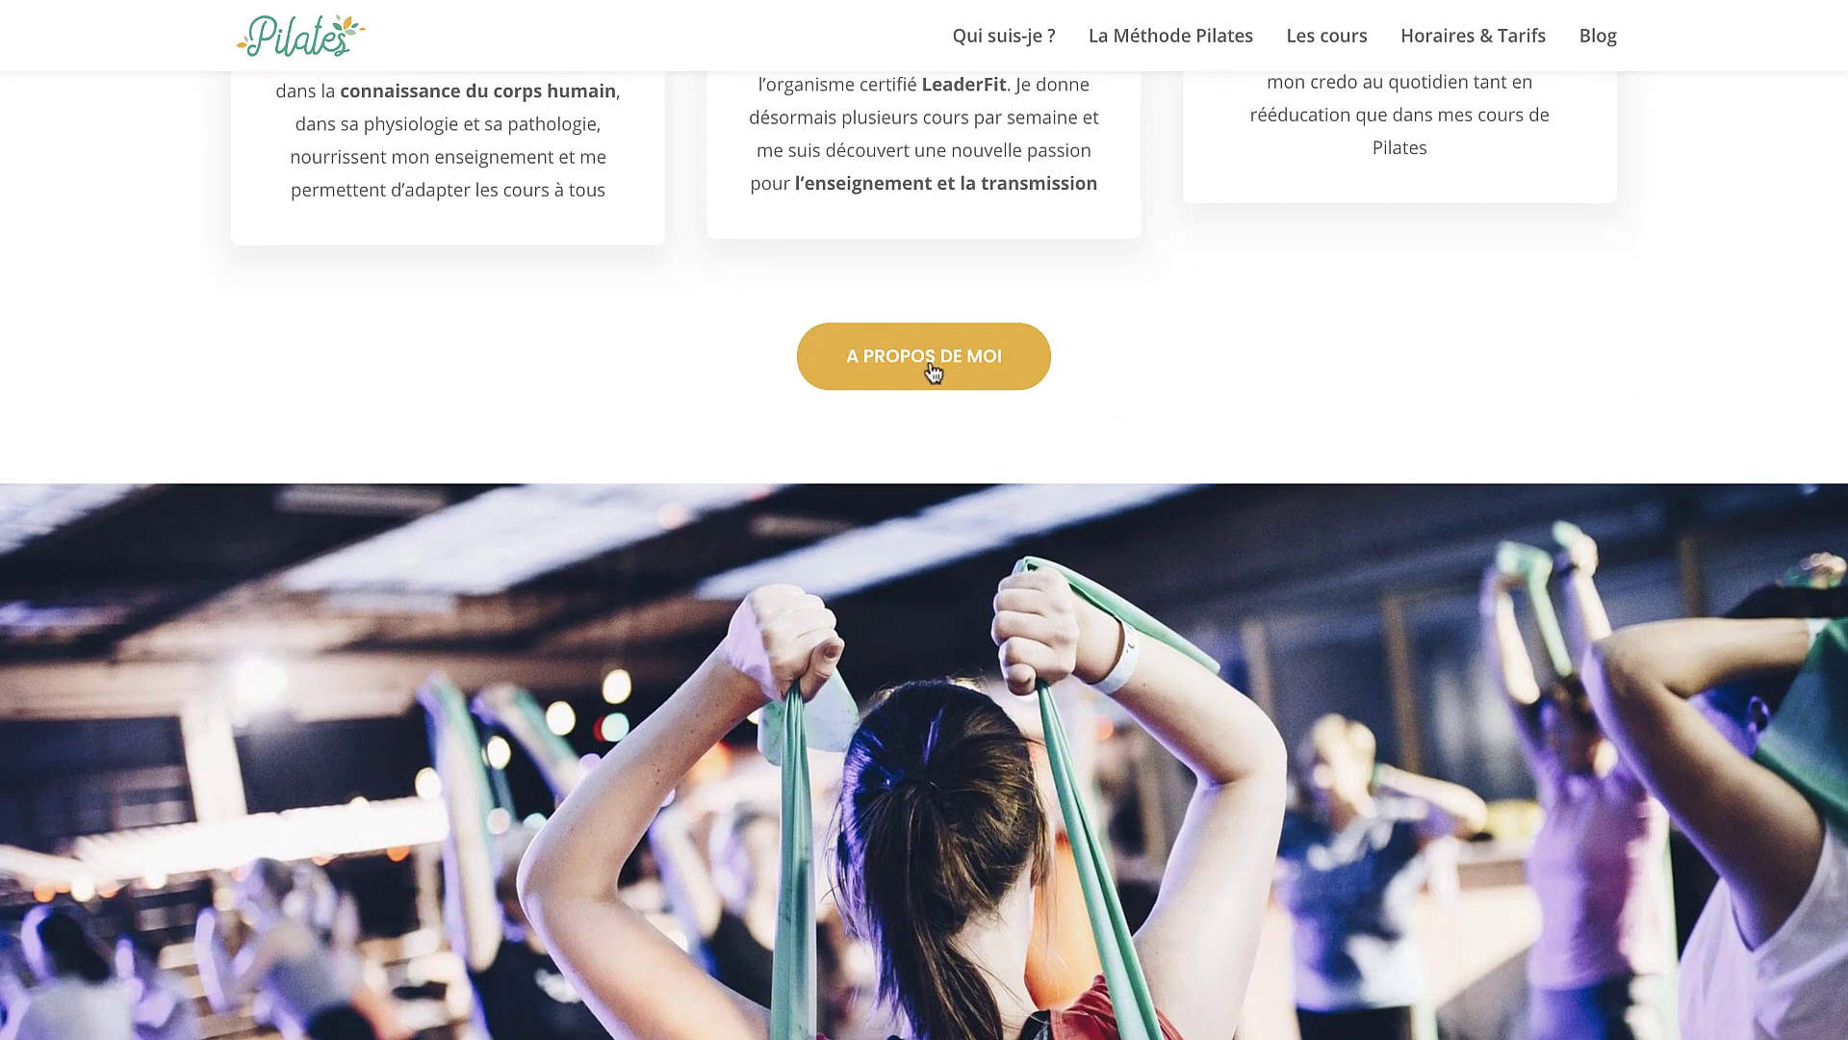
pyautogui.click(938, 350)
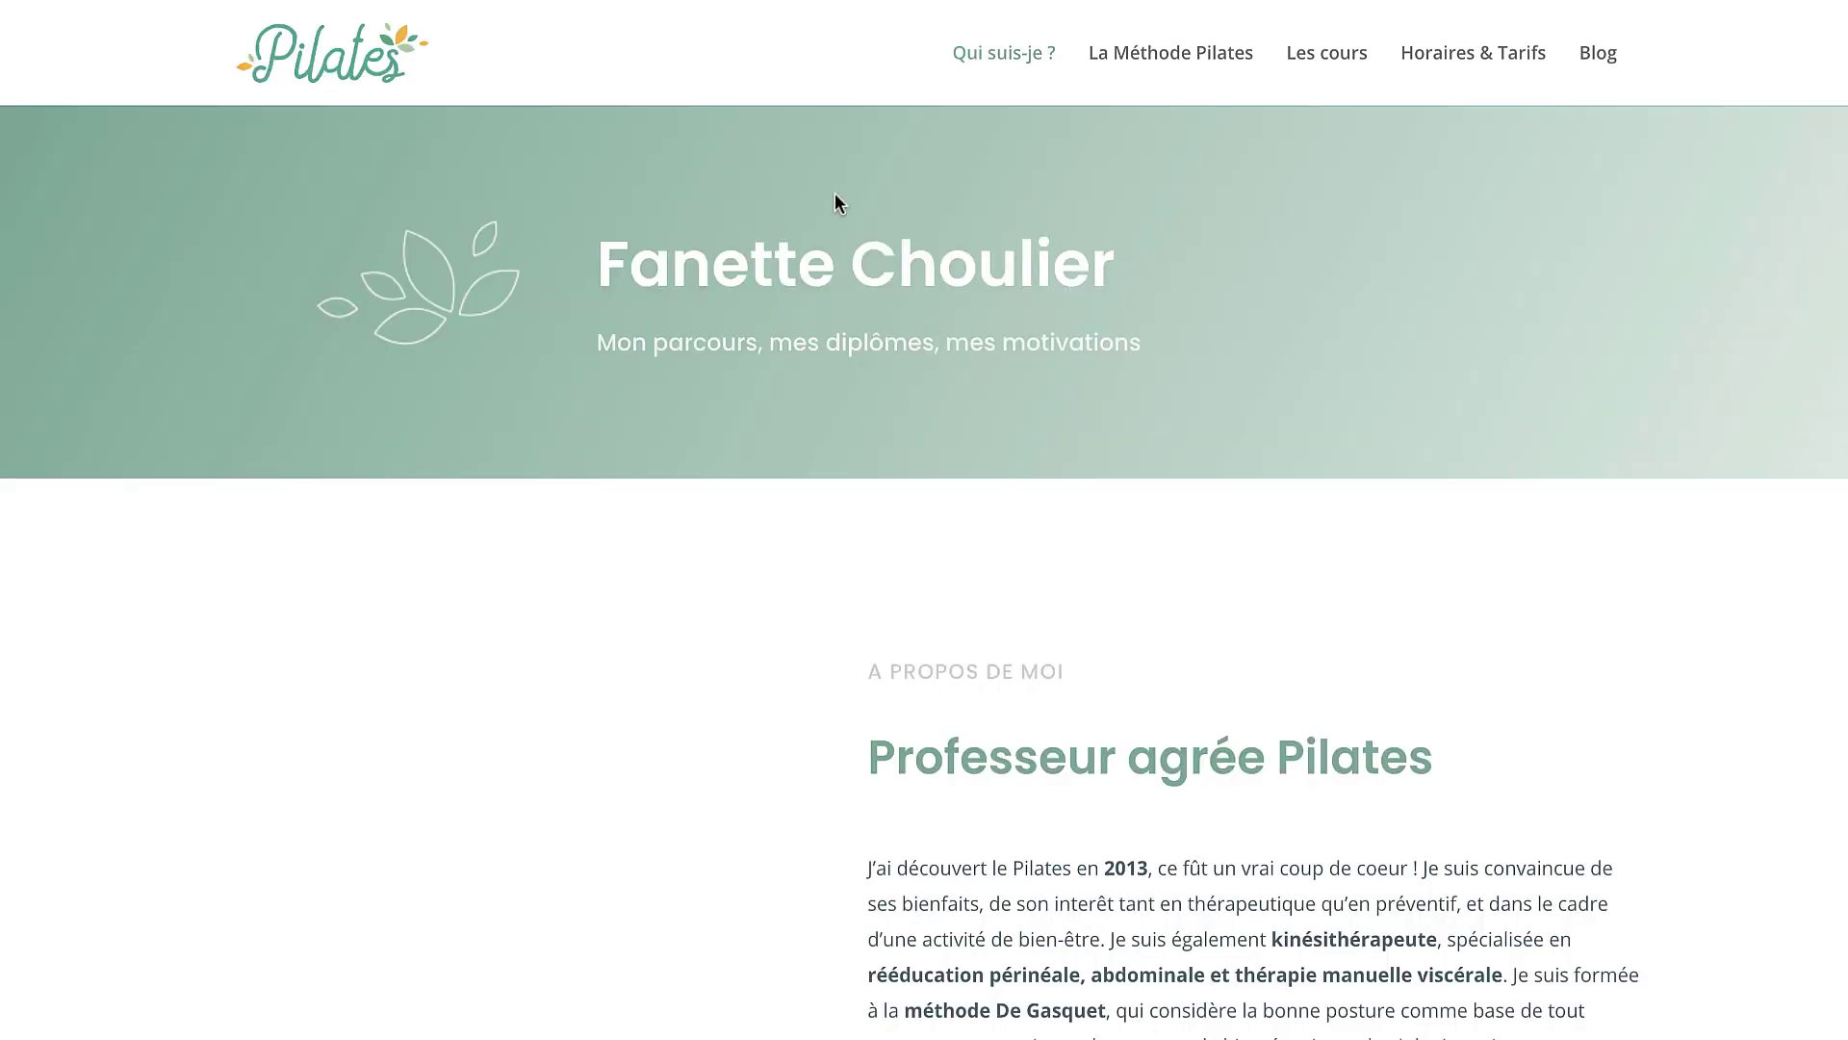
pyautogui.scroll(-5, 1113, 494)
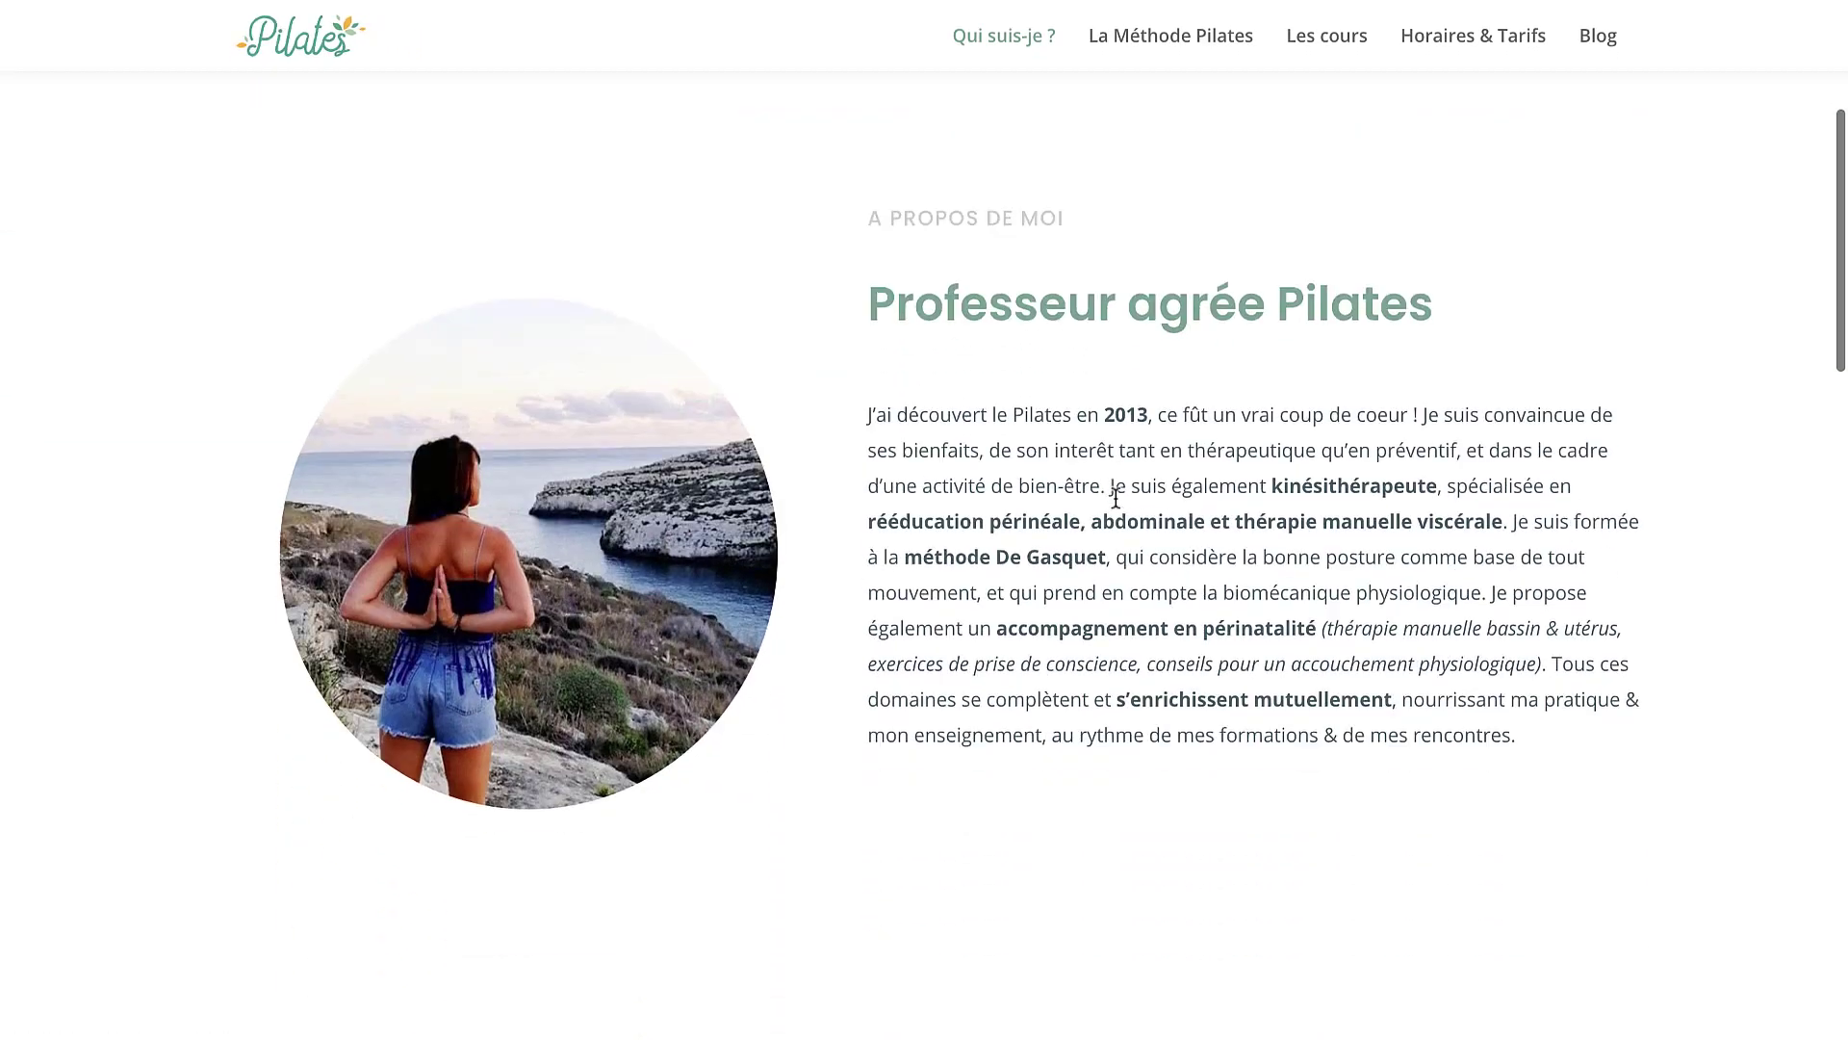
pyautogui.scroll(-4, 1115, 498)
pyautogui.scroll(-2, 1056, 462)
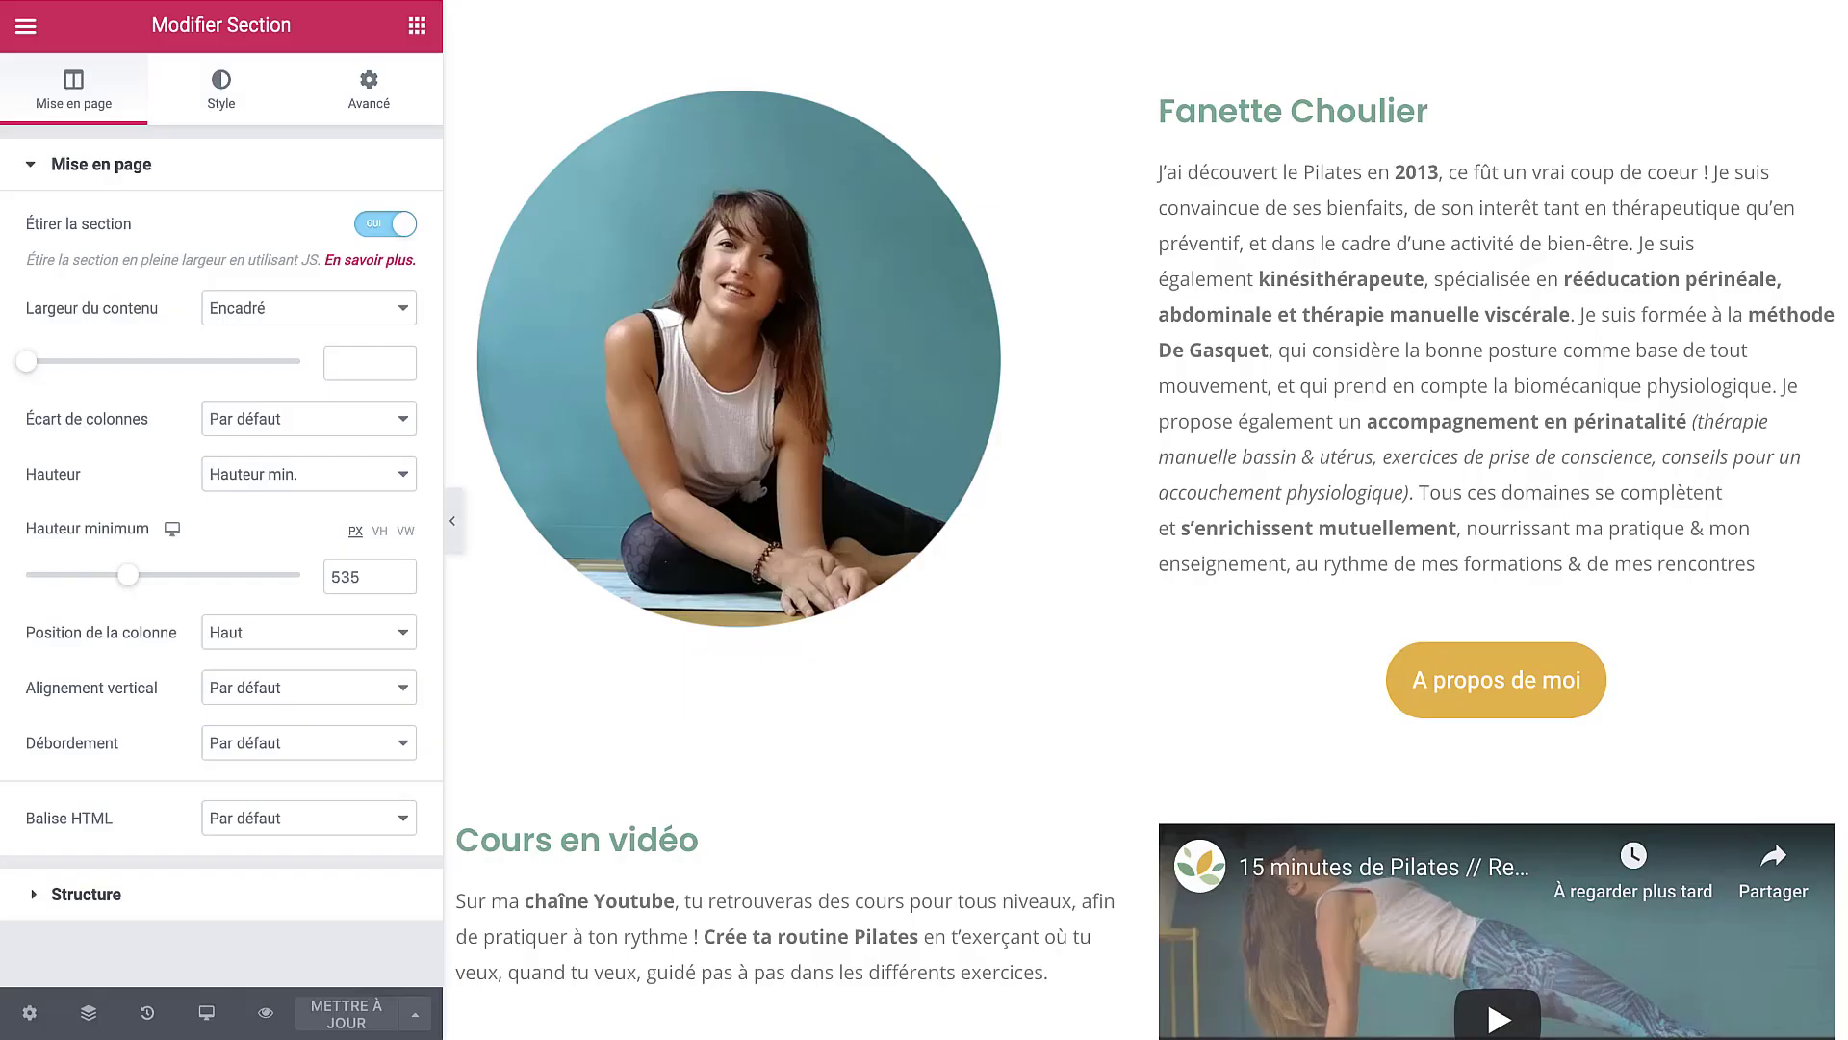
# Step: In the Elementor editor, add a Titre widget beneath the Joseph H. Pilates quote
pyautogui.click(414, 46)
pyautogui.scroll(-15, 895, 726)
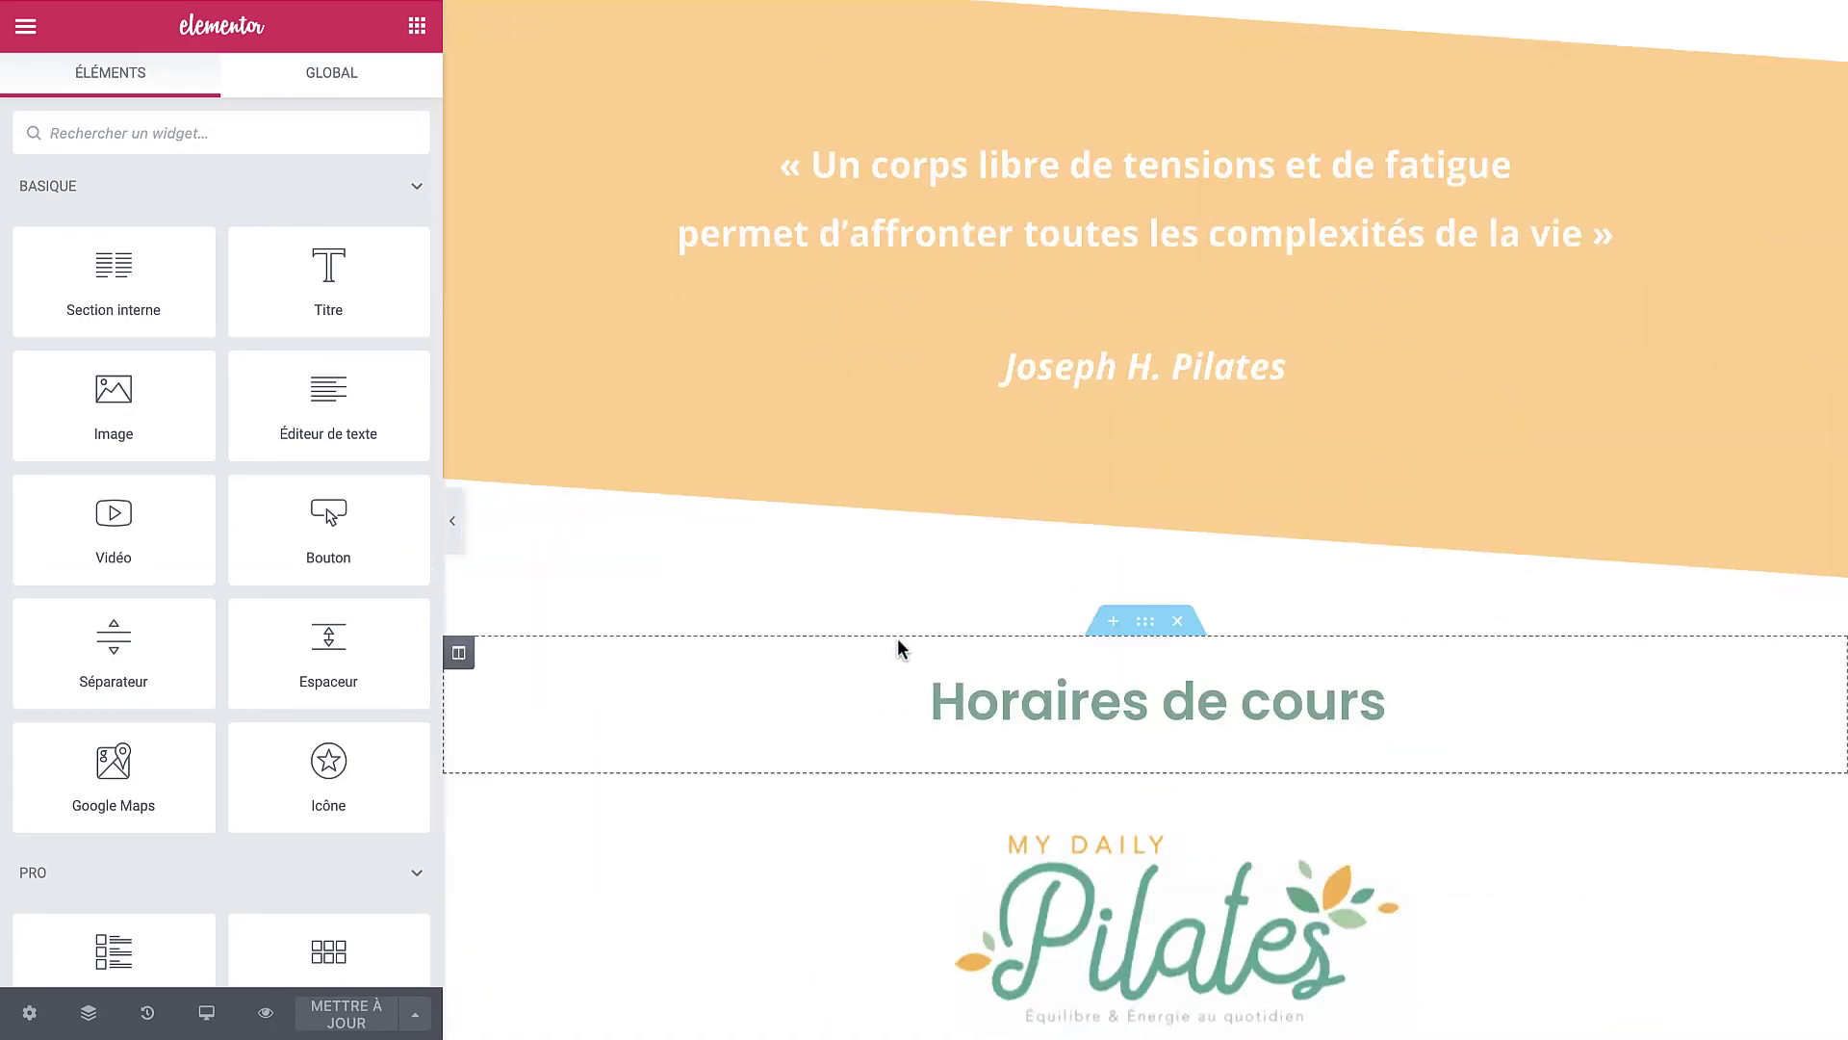
pyautogui.scroll(2, 897, 643)
pyautogui.moveTo(328, 279); pyautogui.dragTo(1092, 714)
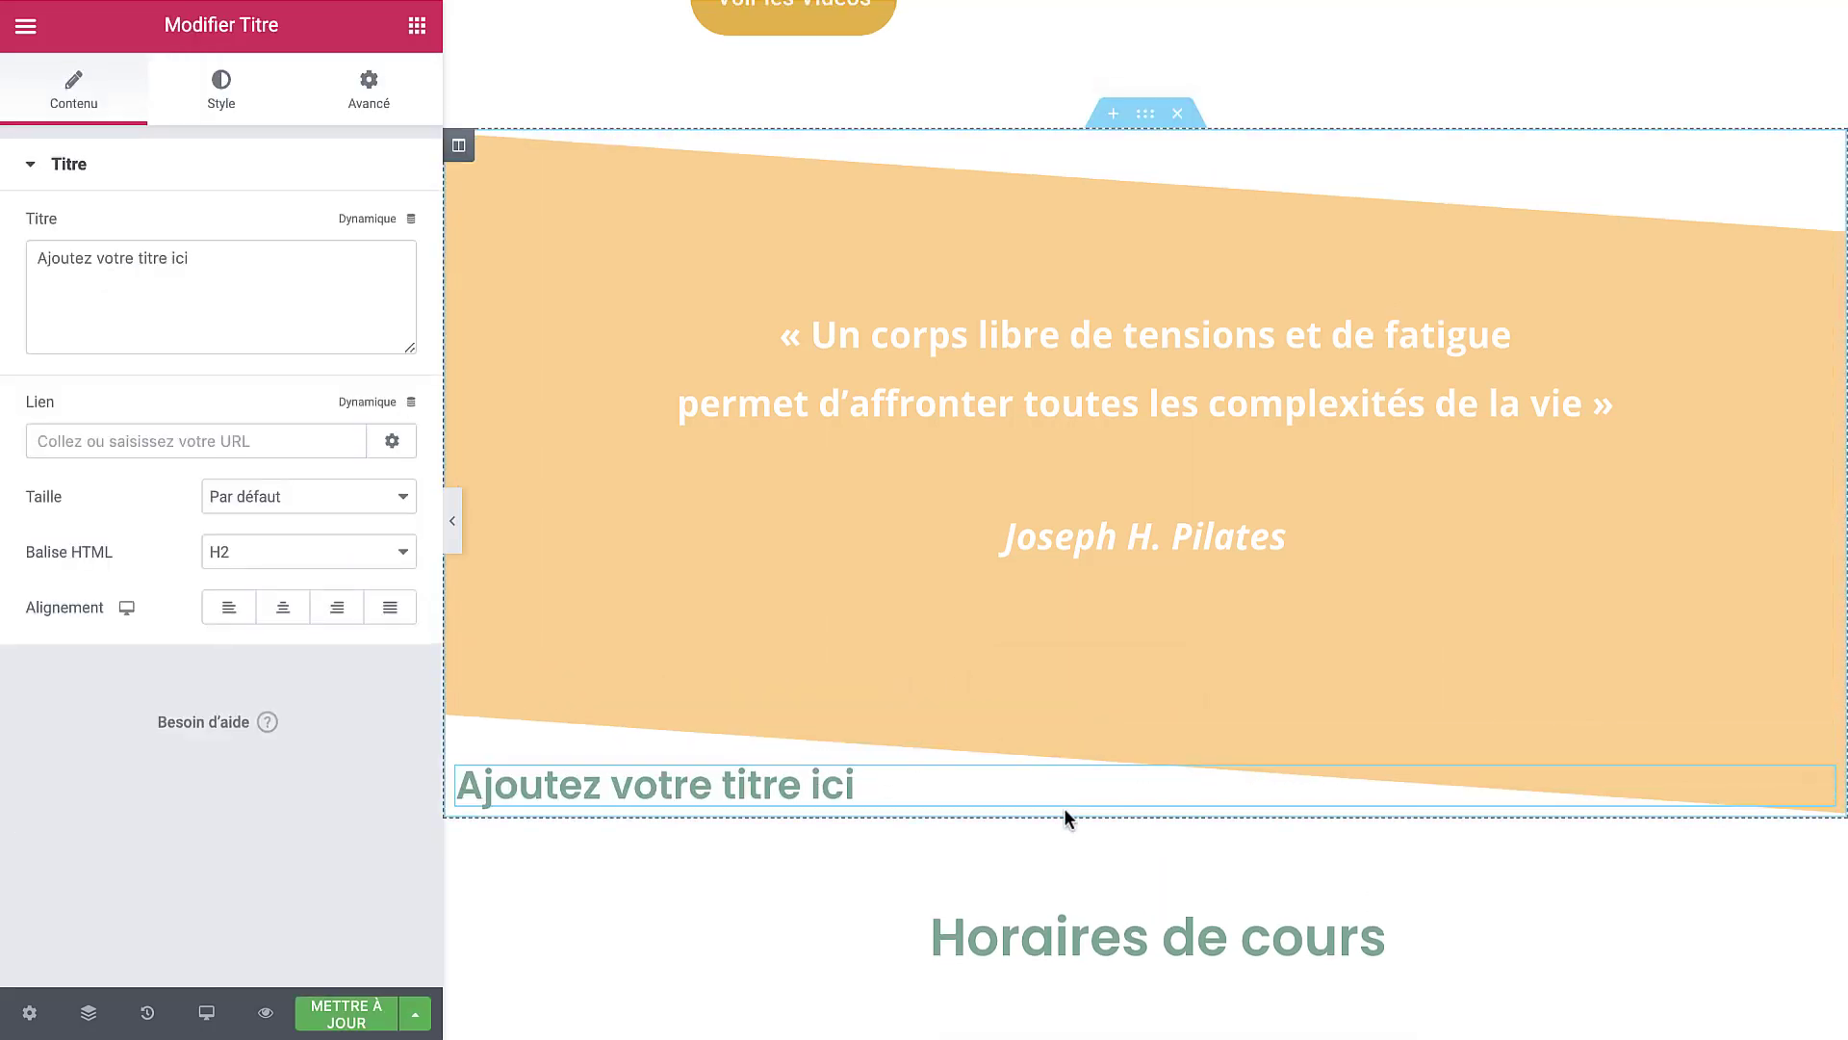
# Step: Add a Bouton widget between the new placeholder title and the "Horaires de cours" heading
pyautogui.scroll(-2, 1064, 807)
pyautogui.click(415, 29)
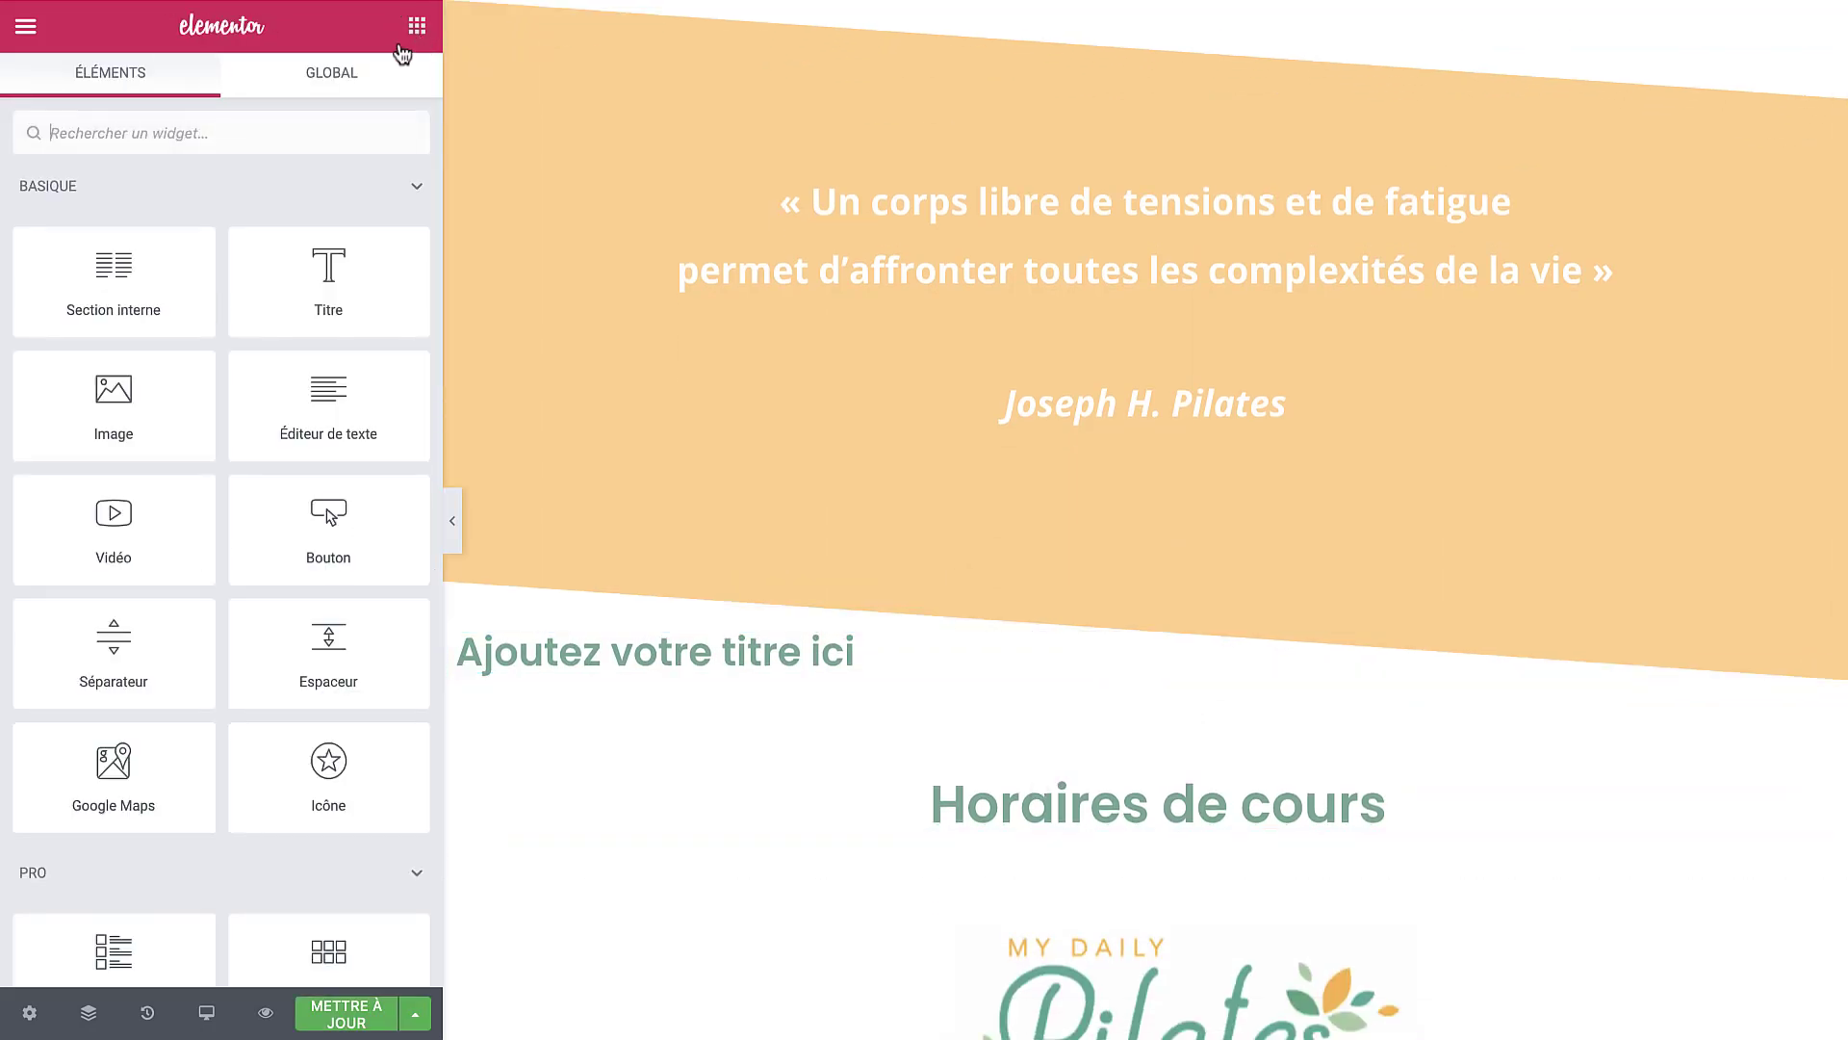
pyautogui.moveTo(360, 519); pyautogui.dragTo(1039, 778)
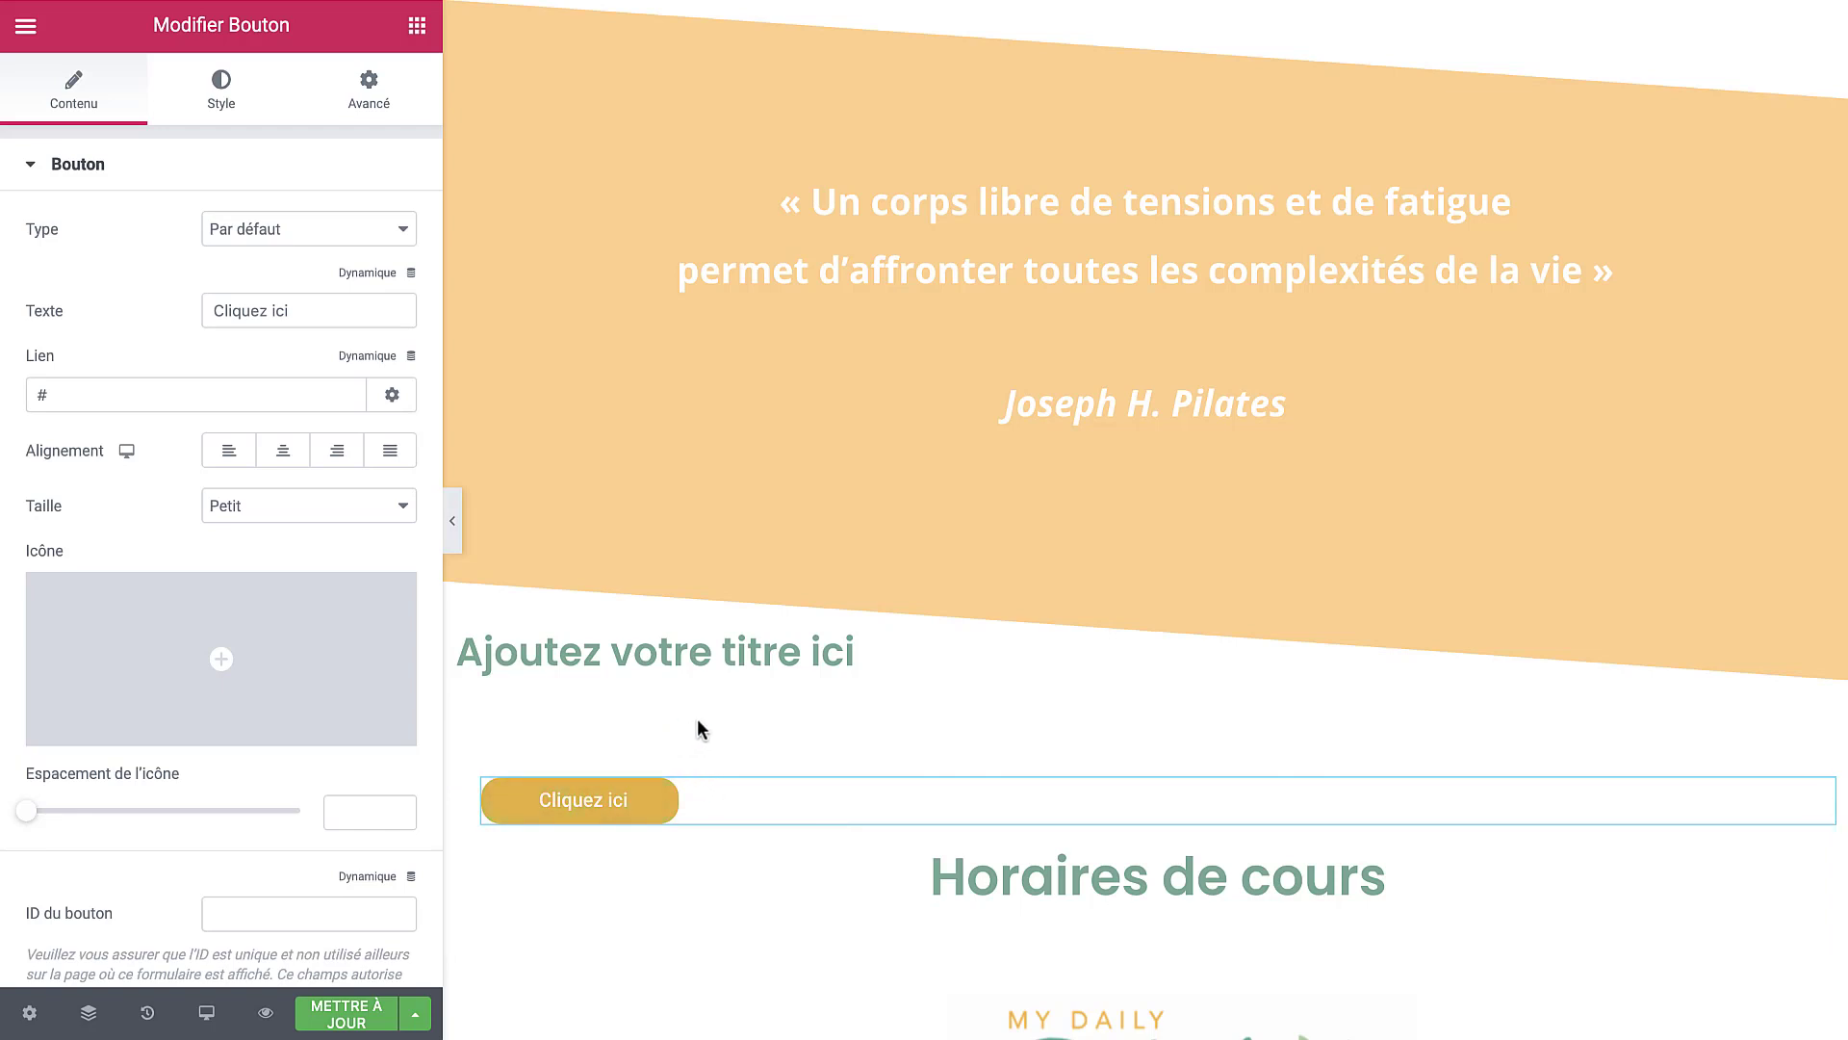
# Step: Open the default colours settings and inspect the Principal and Secondaire colours of the palette
pyautogui.click(26, 29)
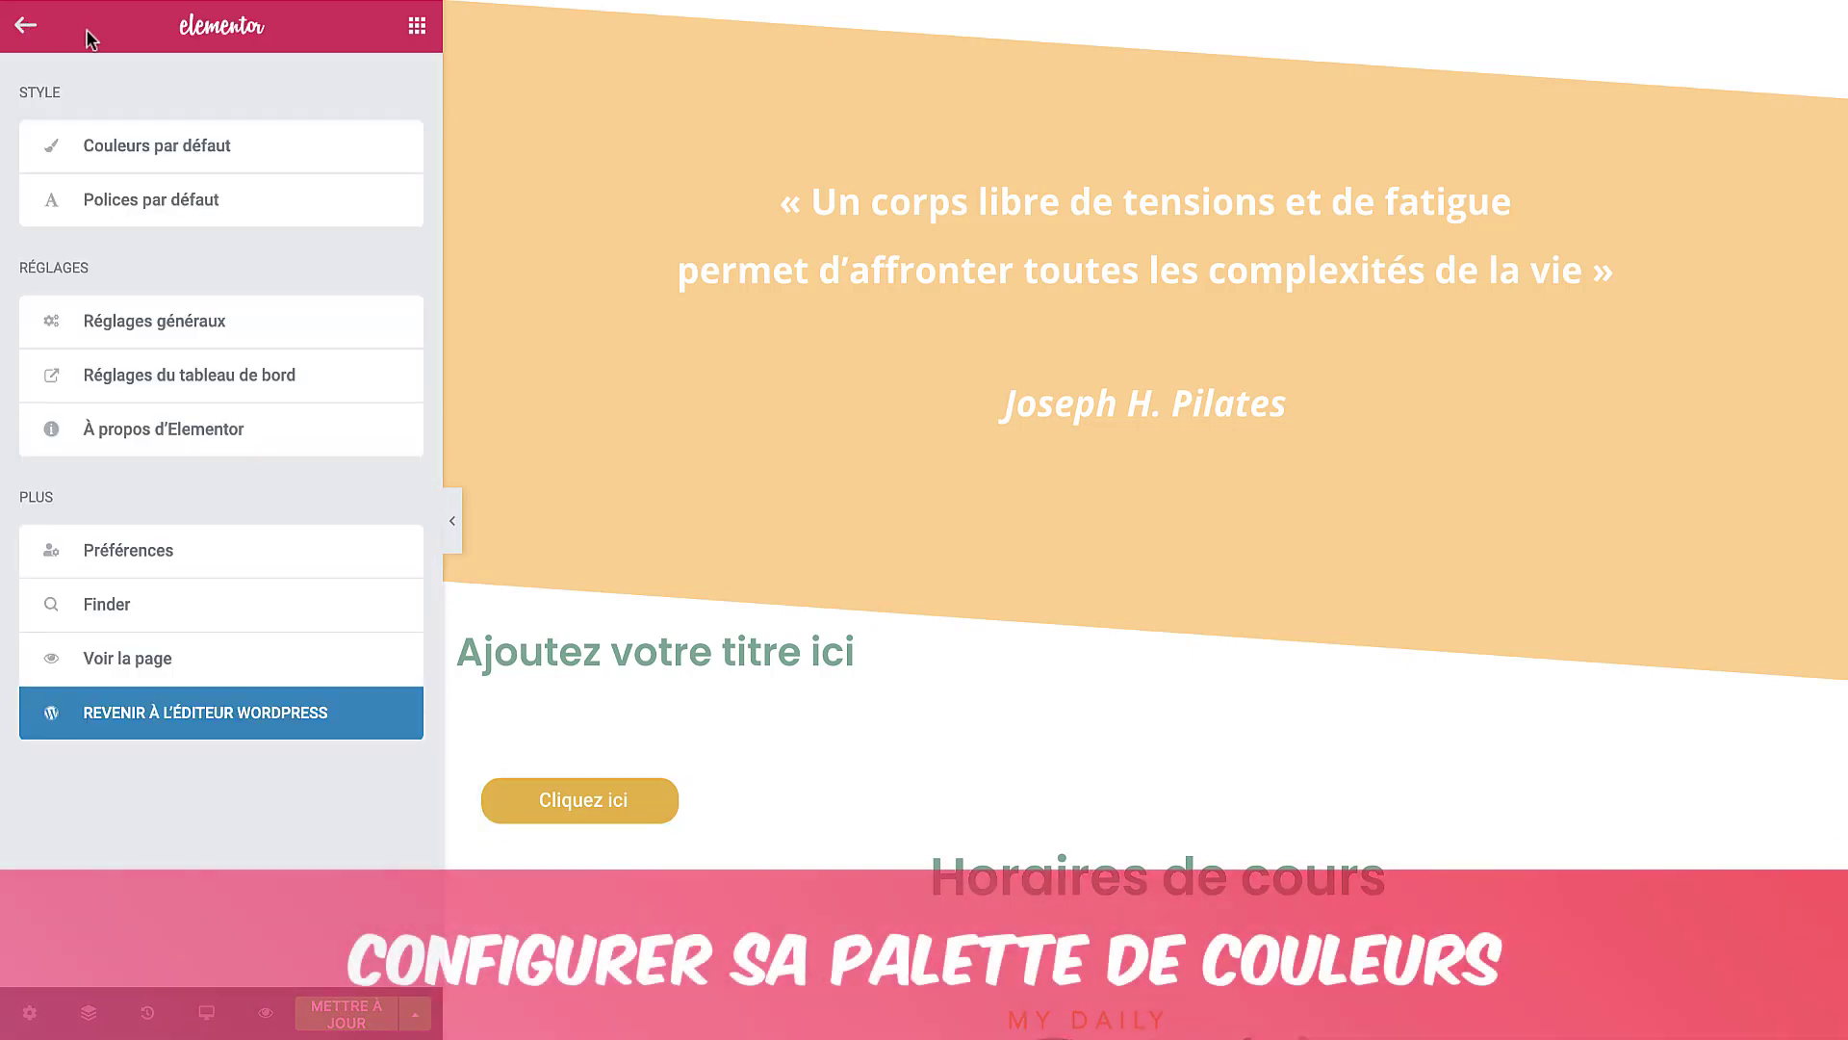
pyautogui.click(154, 152)
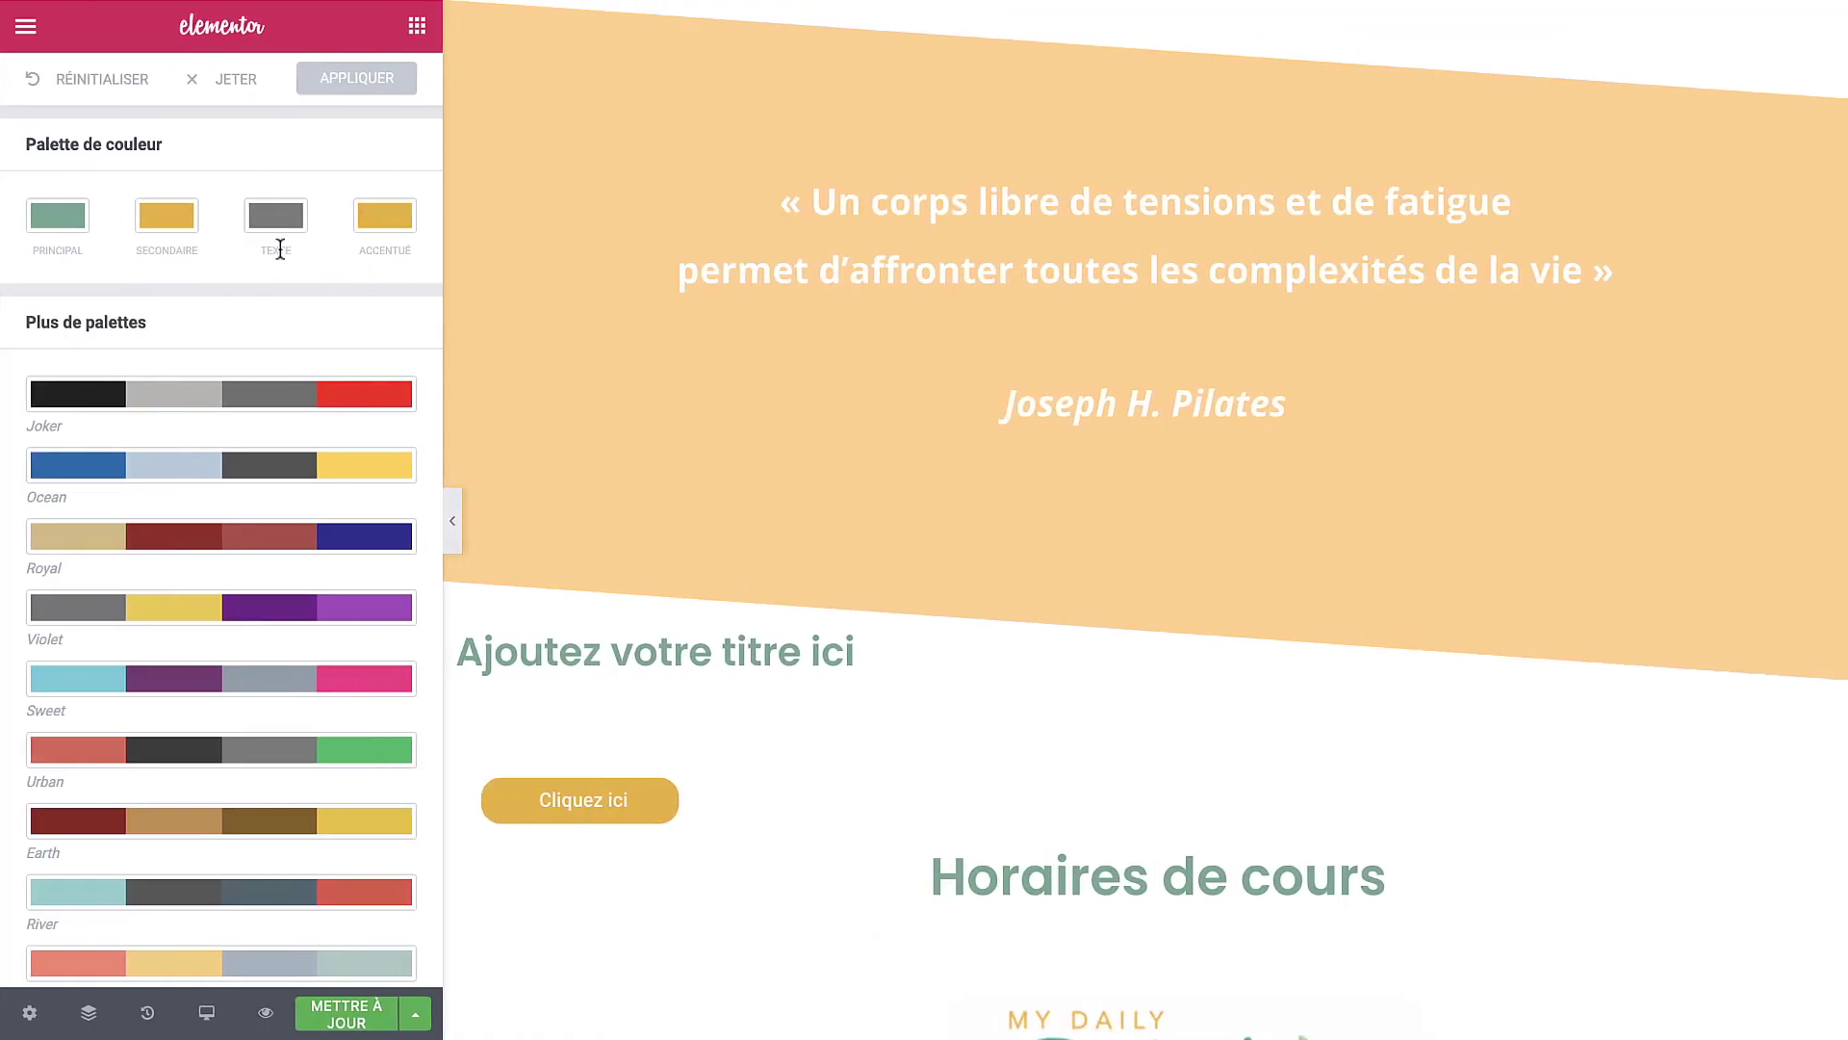
pyautogui.click(73, 221)
pyautogui.click(130, 204)
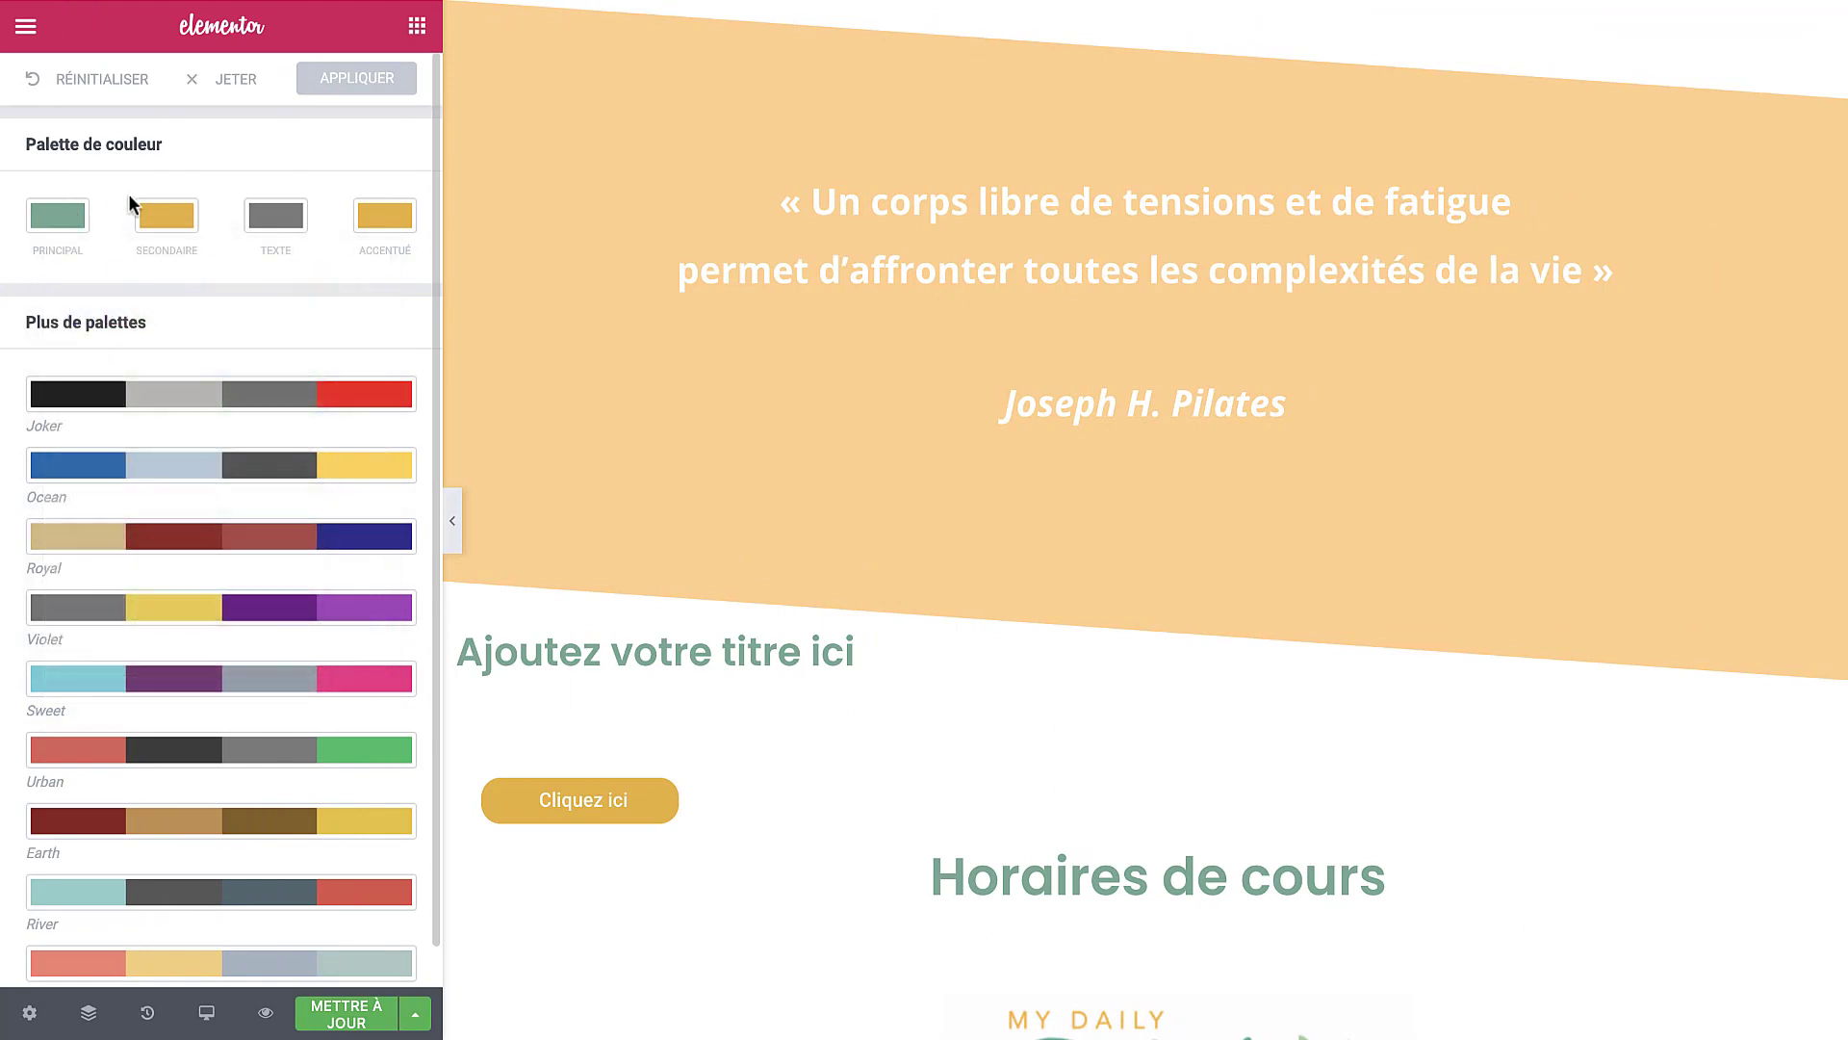
pyautogui.click(163, 221)
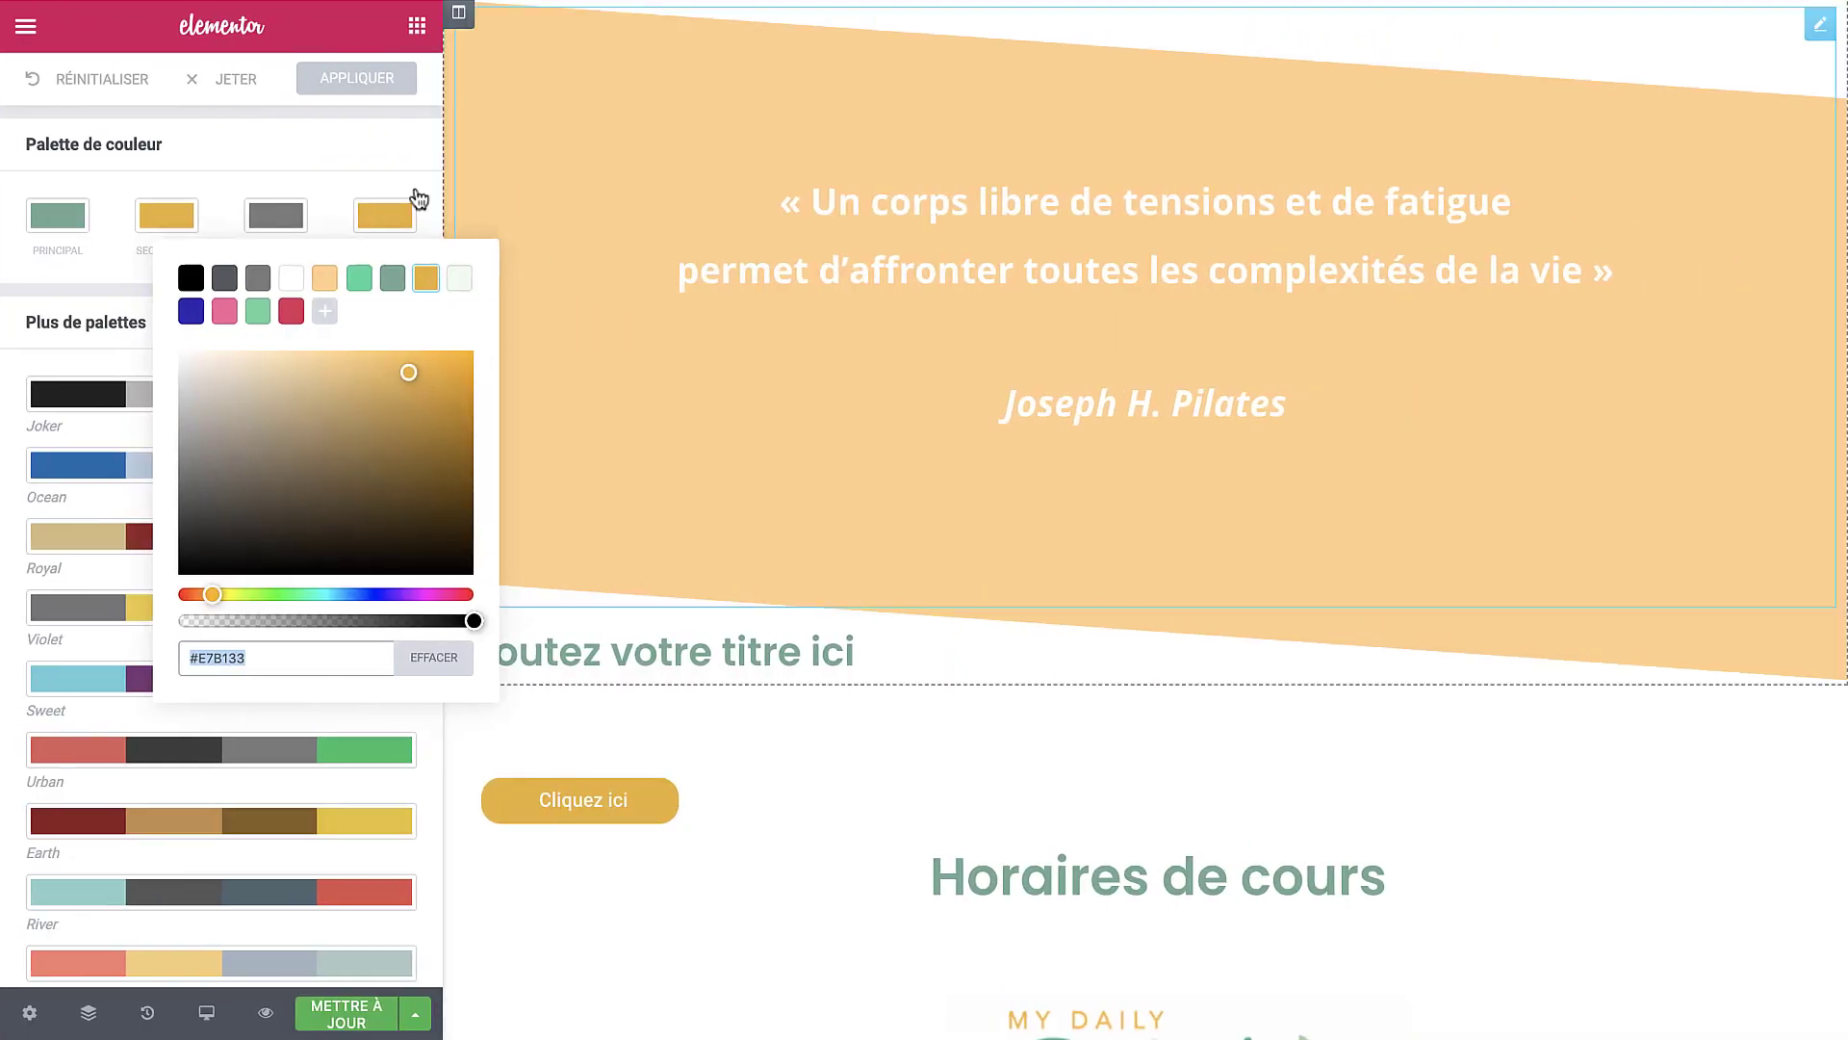
pyautogui.click(877, 171)
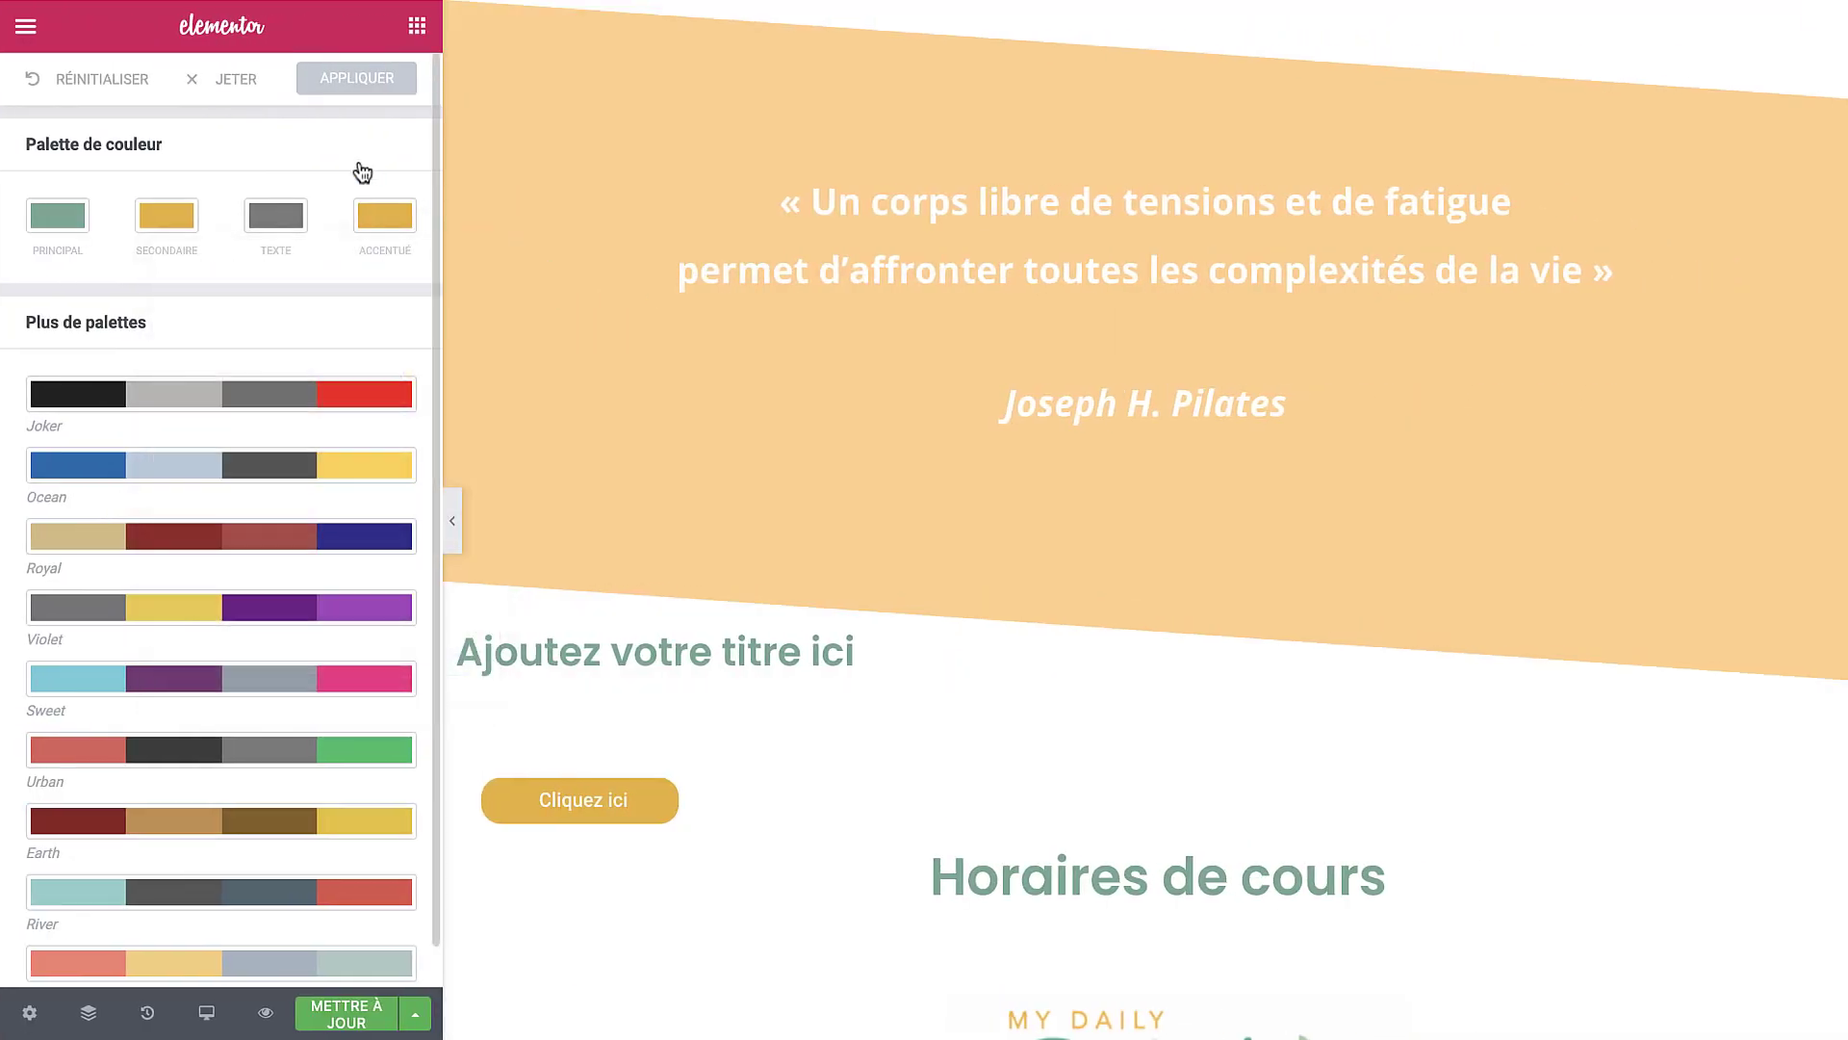
# Step: Set the palette's Secondaire colour to #54595F, Principal to pink #F26798 and Texte to yellow #E7B133
pyautogui.click(186, 236)
pyautogui.click(223, 278)
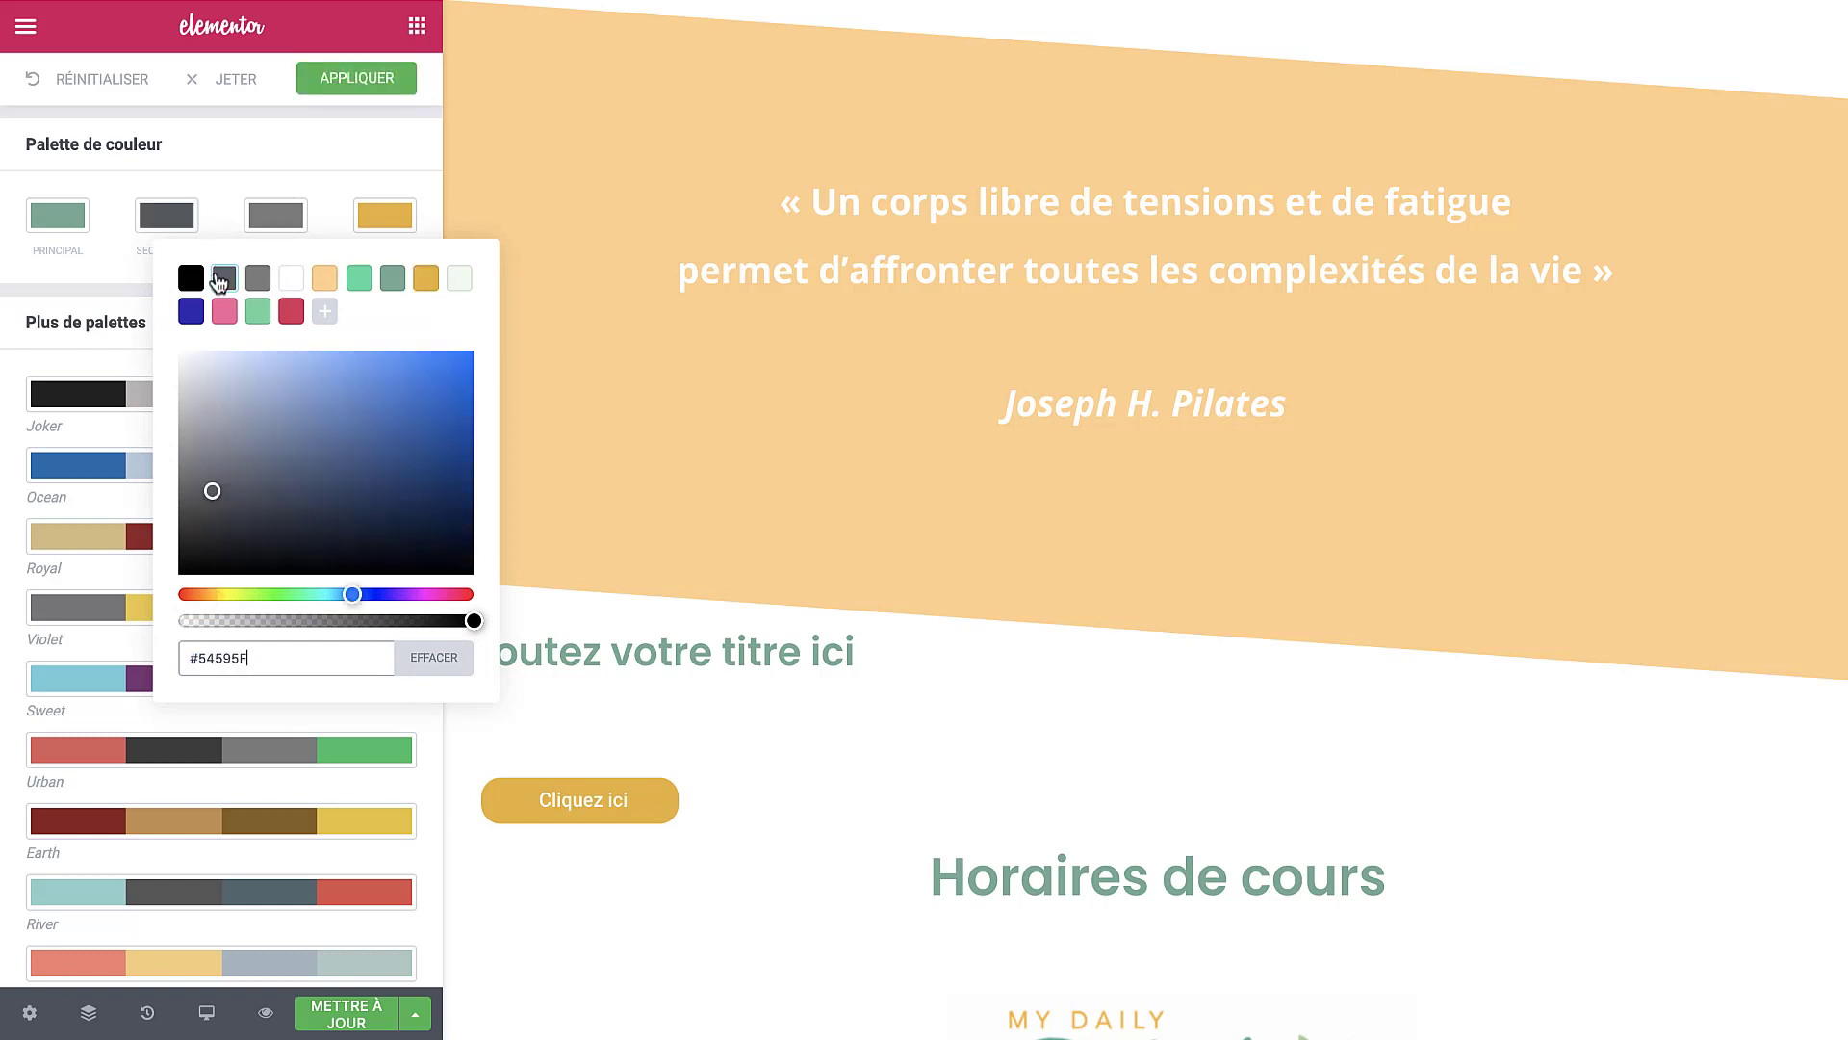
pyautogui.click(57, 215)
pyautogui.click(114, 311)
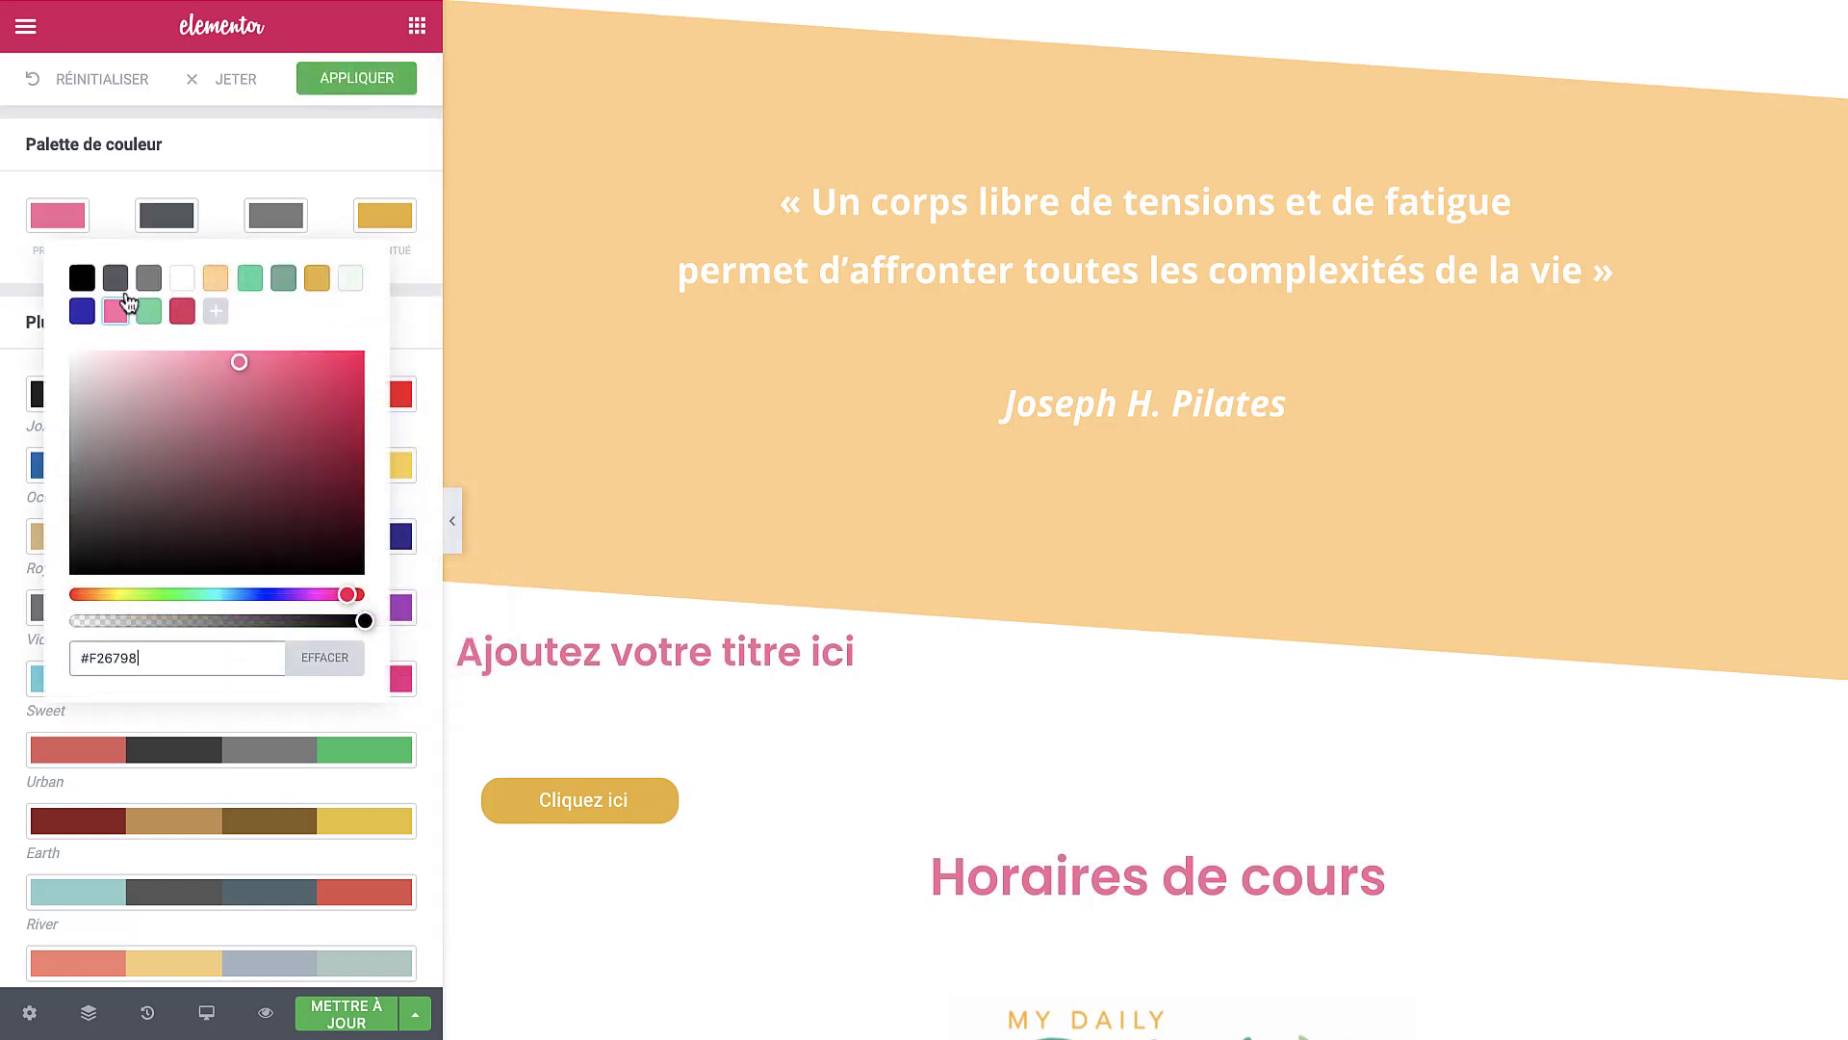
pyautogui.click(270, 216)
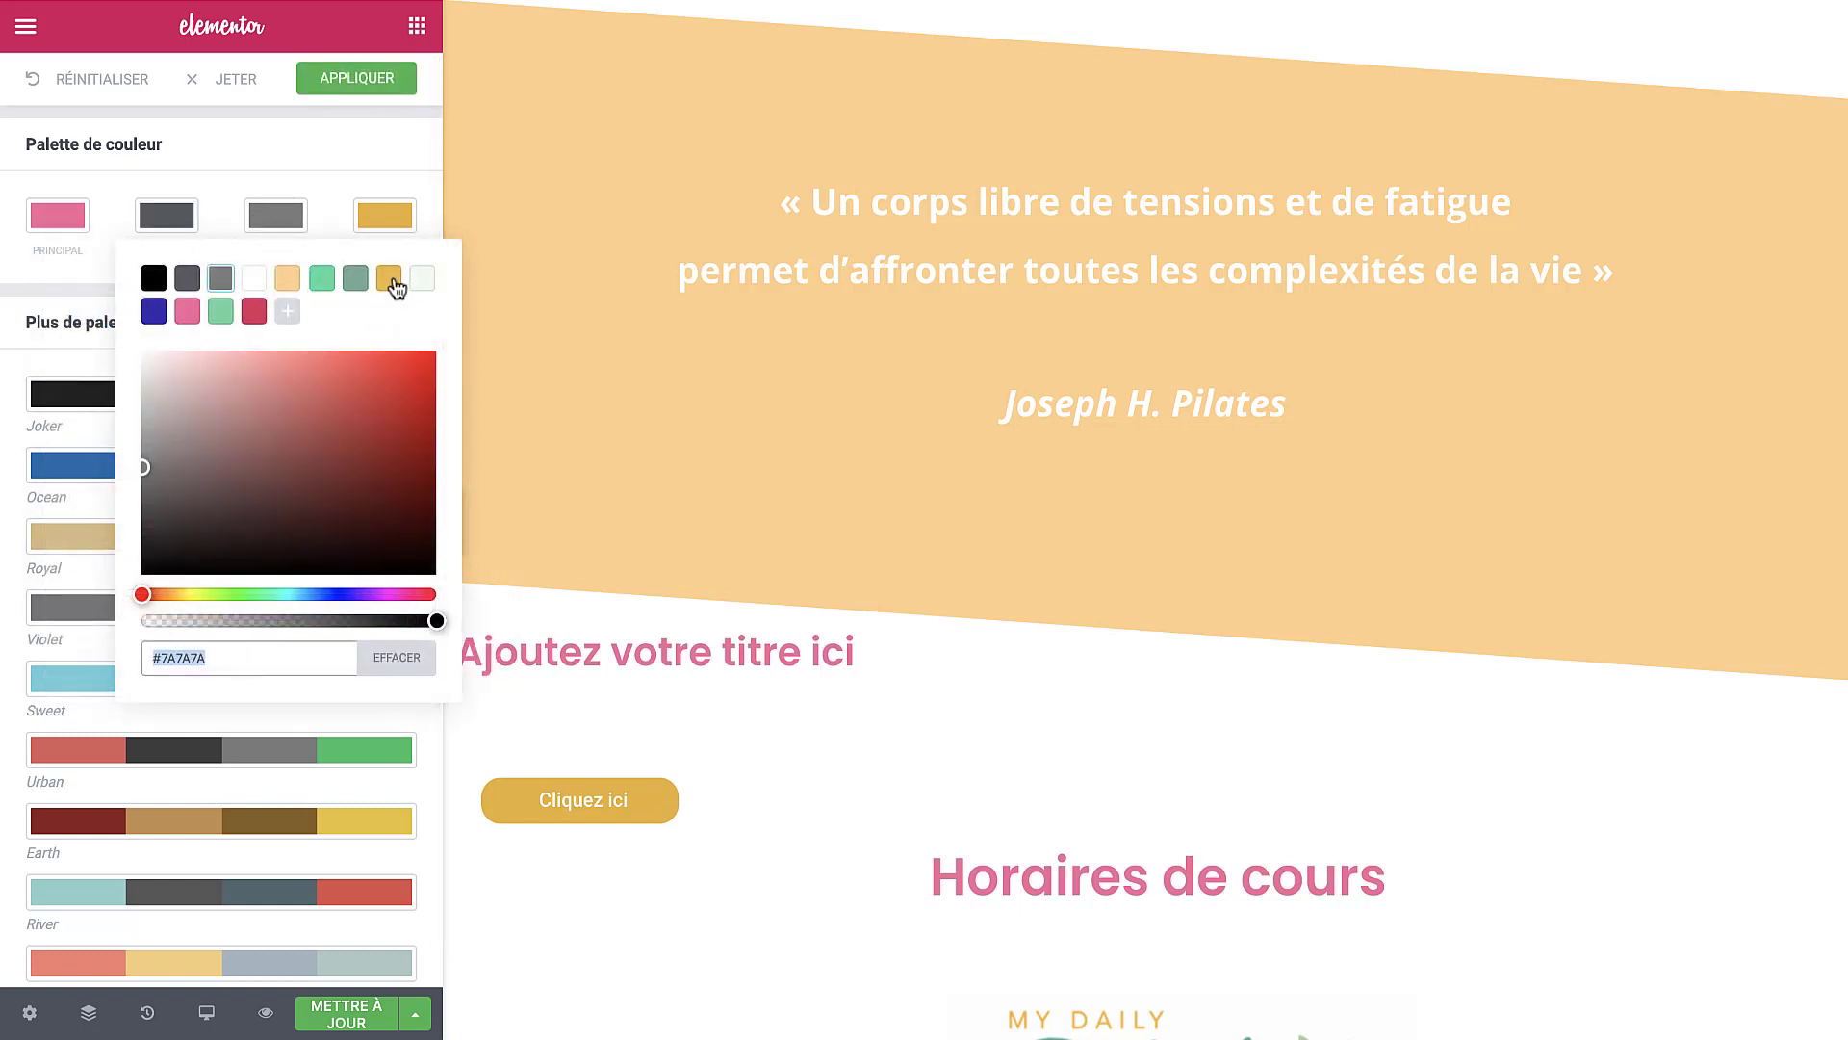
pyautogui.click(389, 278)
pyautogui.click(332, 183)
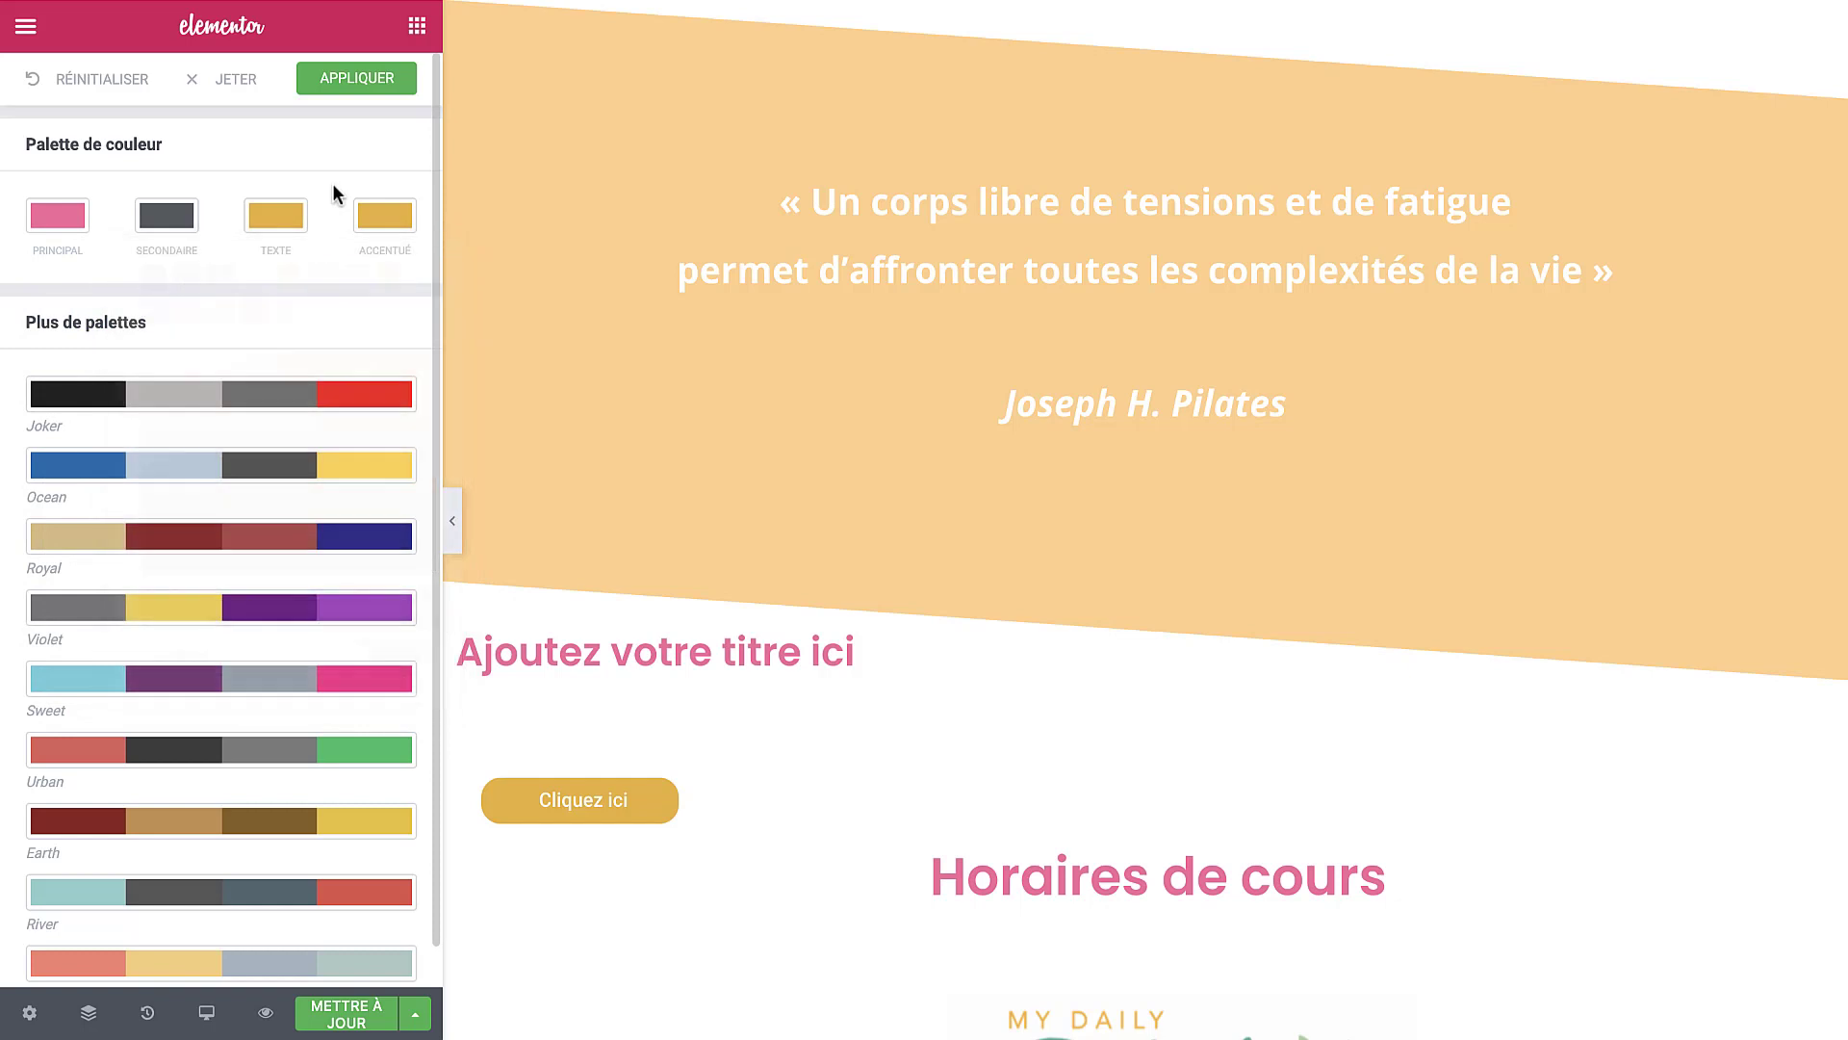
# Step: Set the palette's Principal colour to green #6DAA91, Secondaire to yellow #E7B133 and Texte to grey #7A7A7A
pyautogui.click(75, 223)
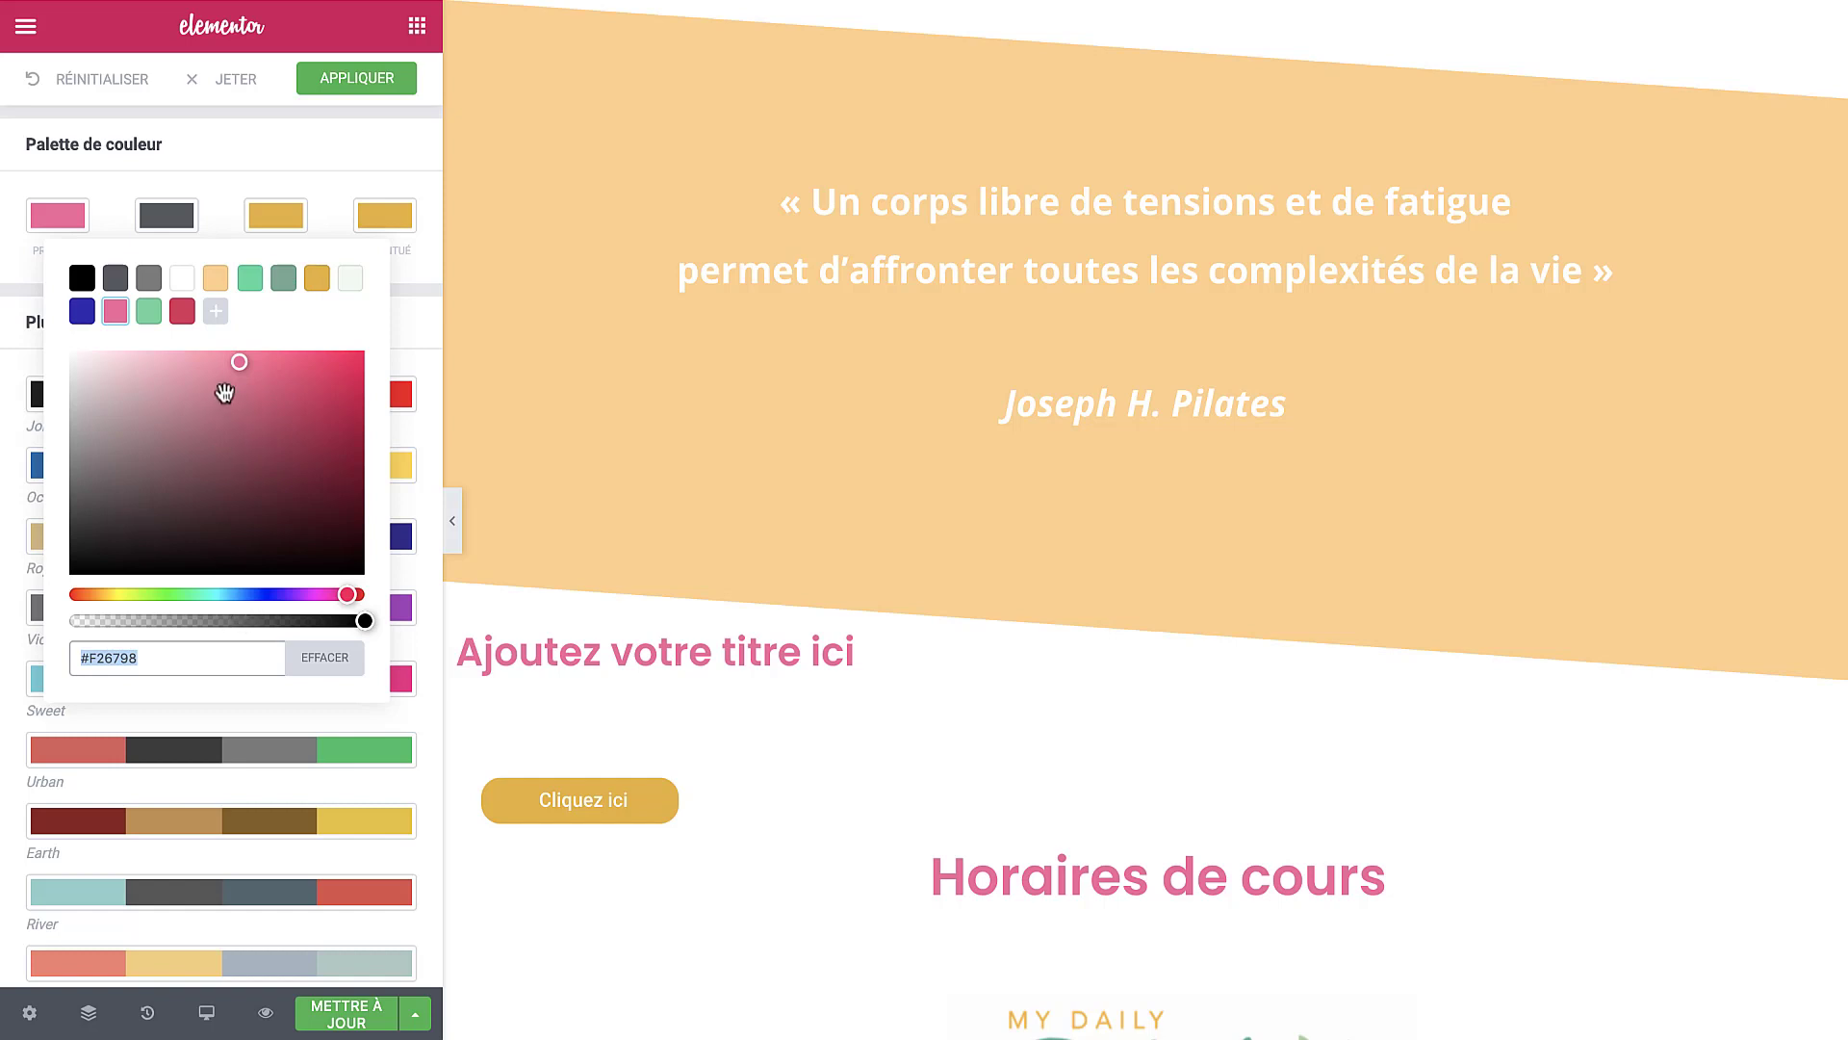
pyautogui.click(283, 278)
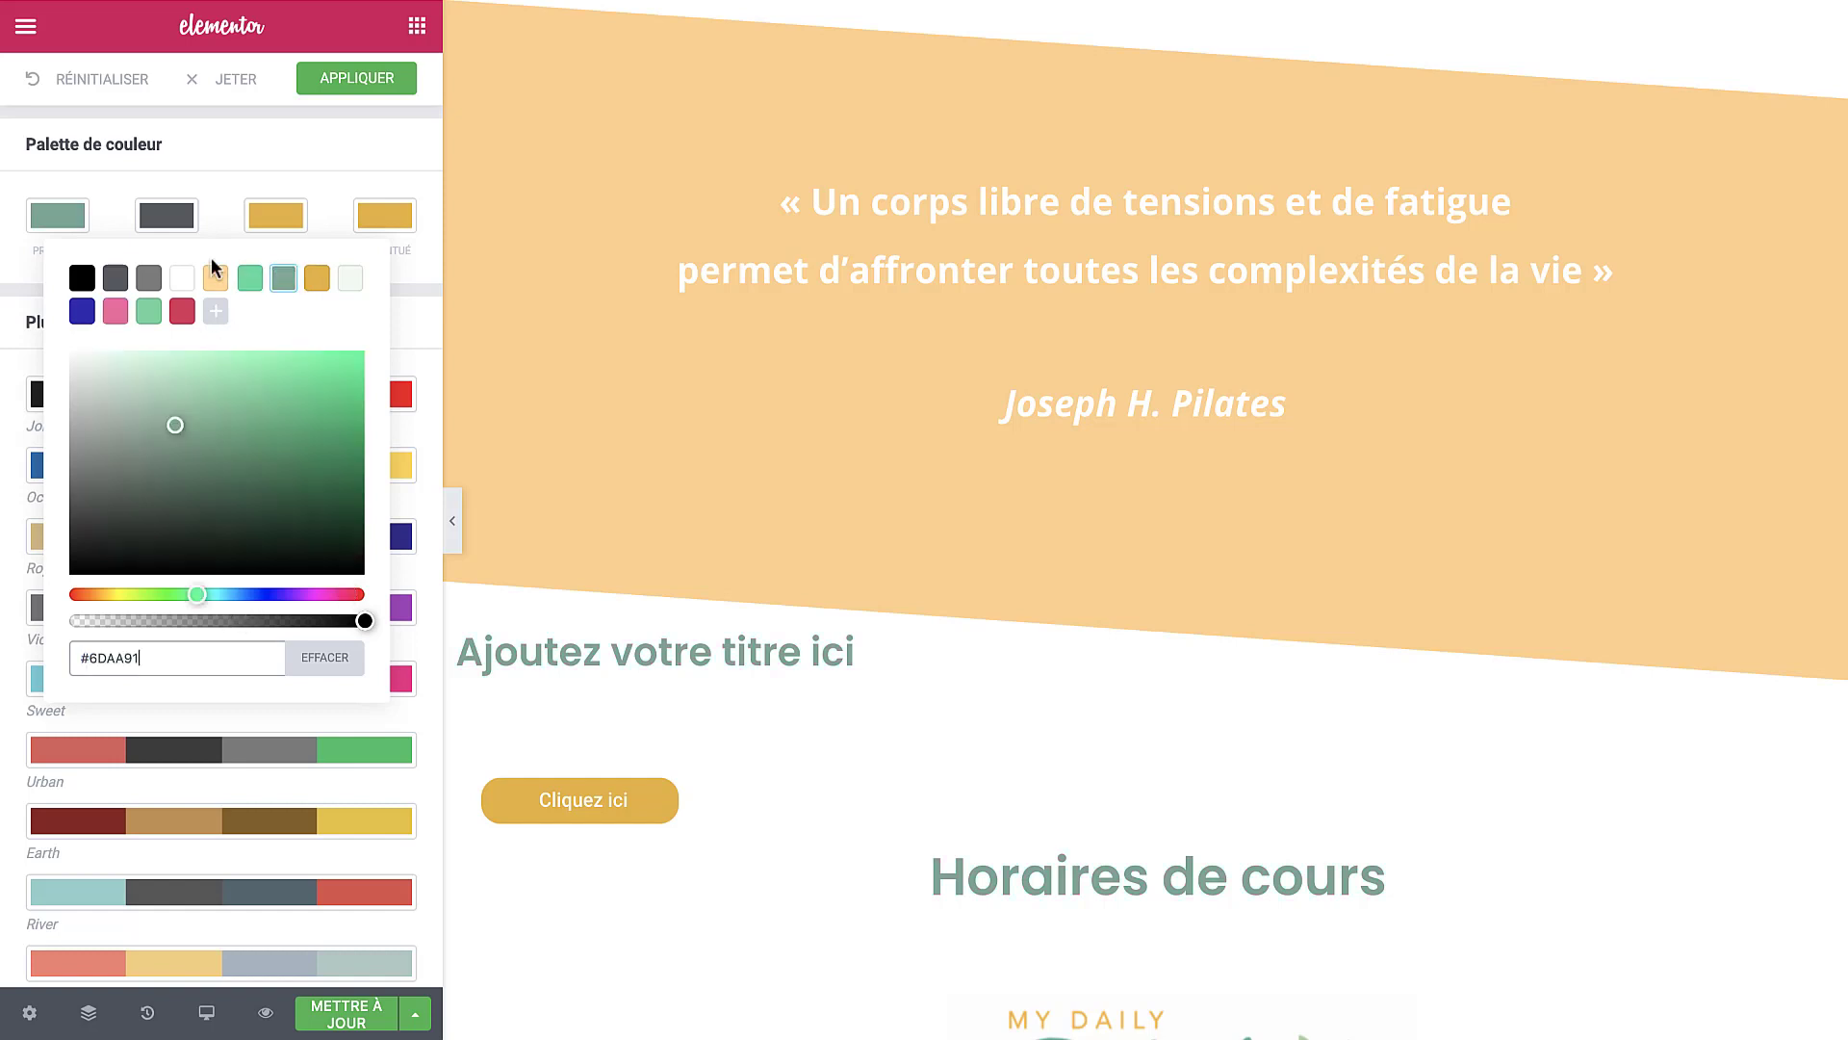
pyautogui.click(167, 214)
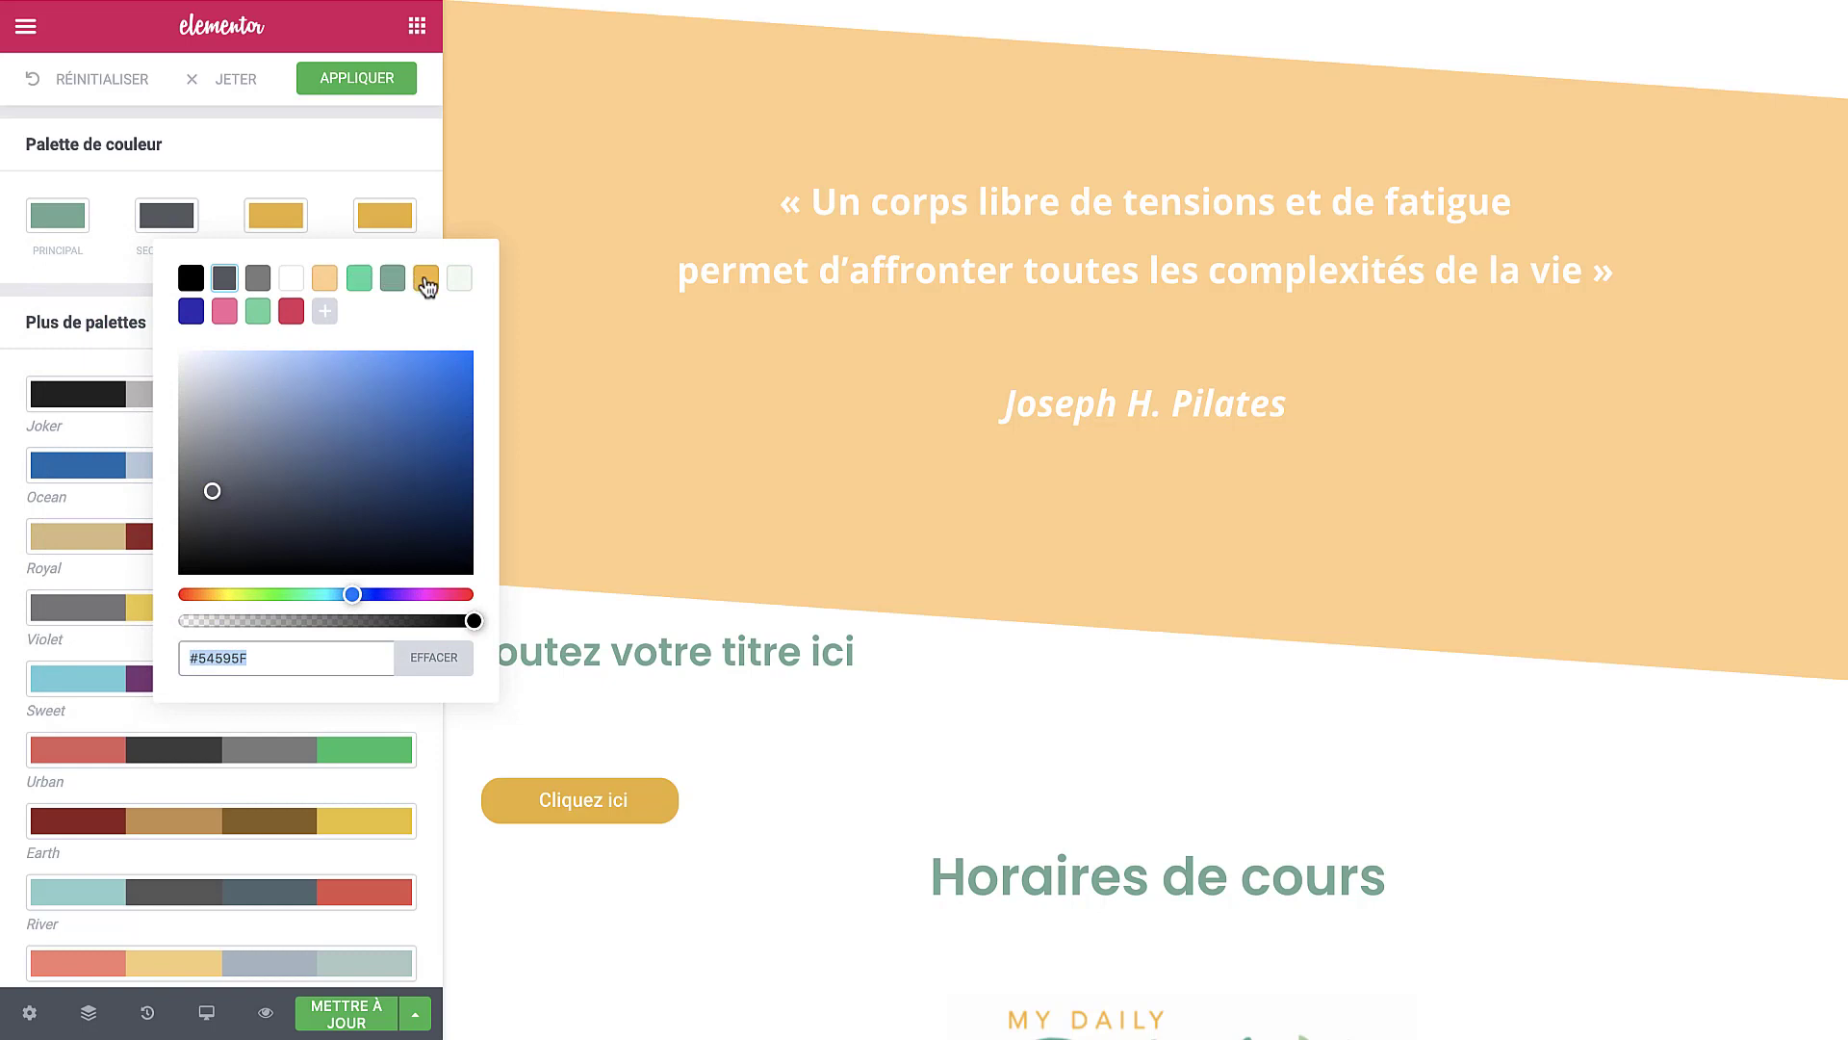
pyautogui.click(426, 279)
pyautogui.click(276, 215)
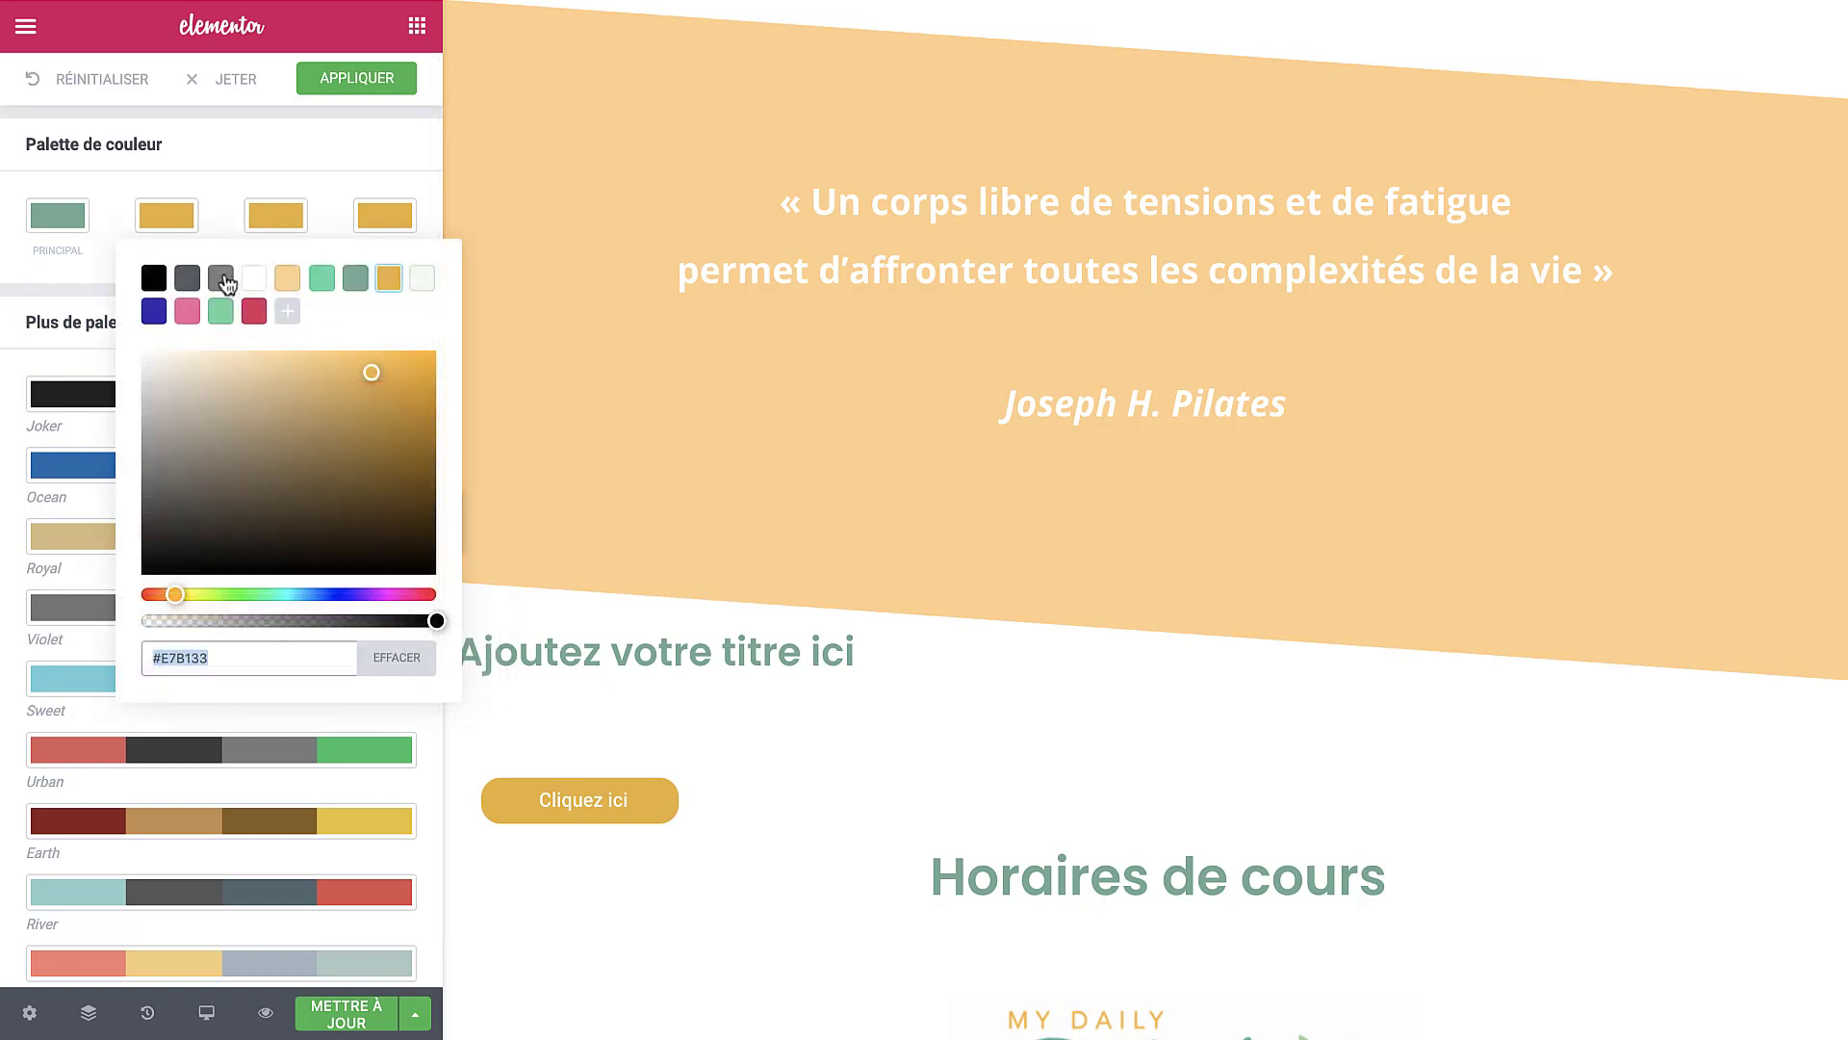
pyautogui.click(220, 278)
pyautogui.click(229, 175)
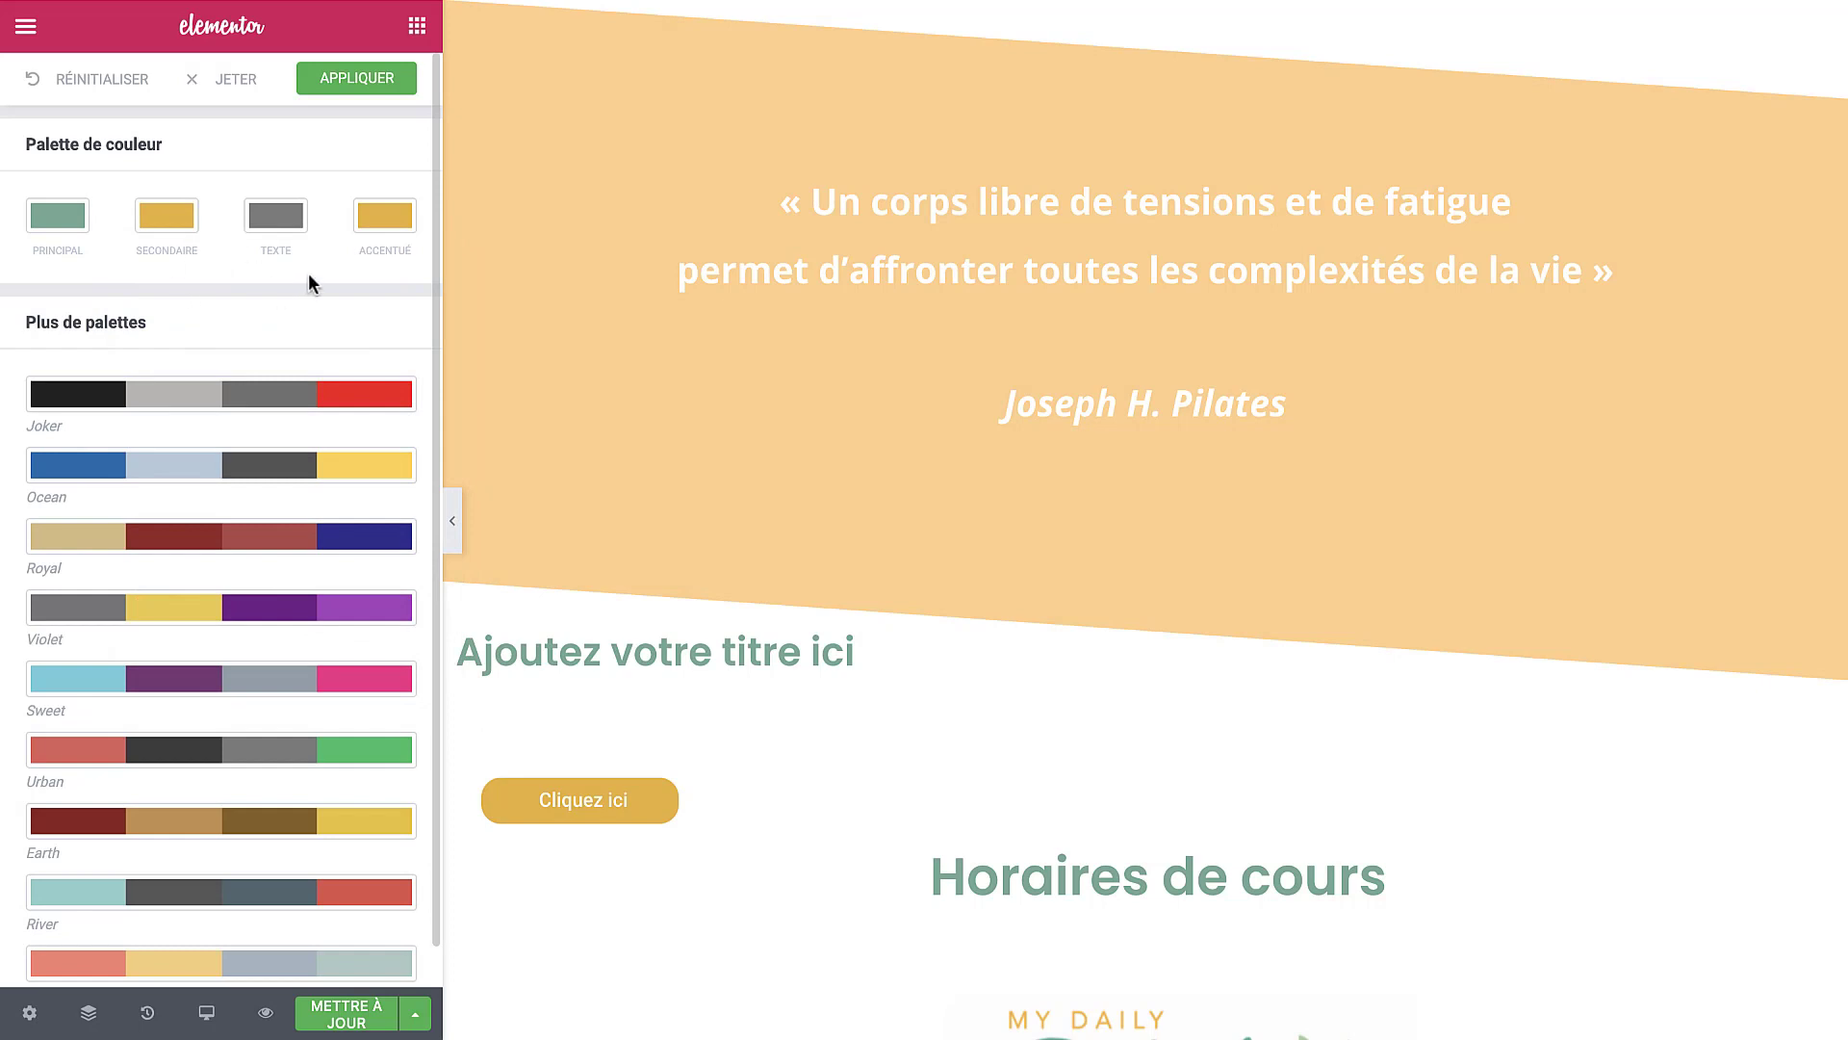
# Step: Preview the predefined Ocean, Royal, Violet and Sweet palettes on the title and button
pyautogui.scroll(-5, 666, 557)
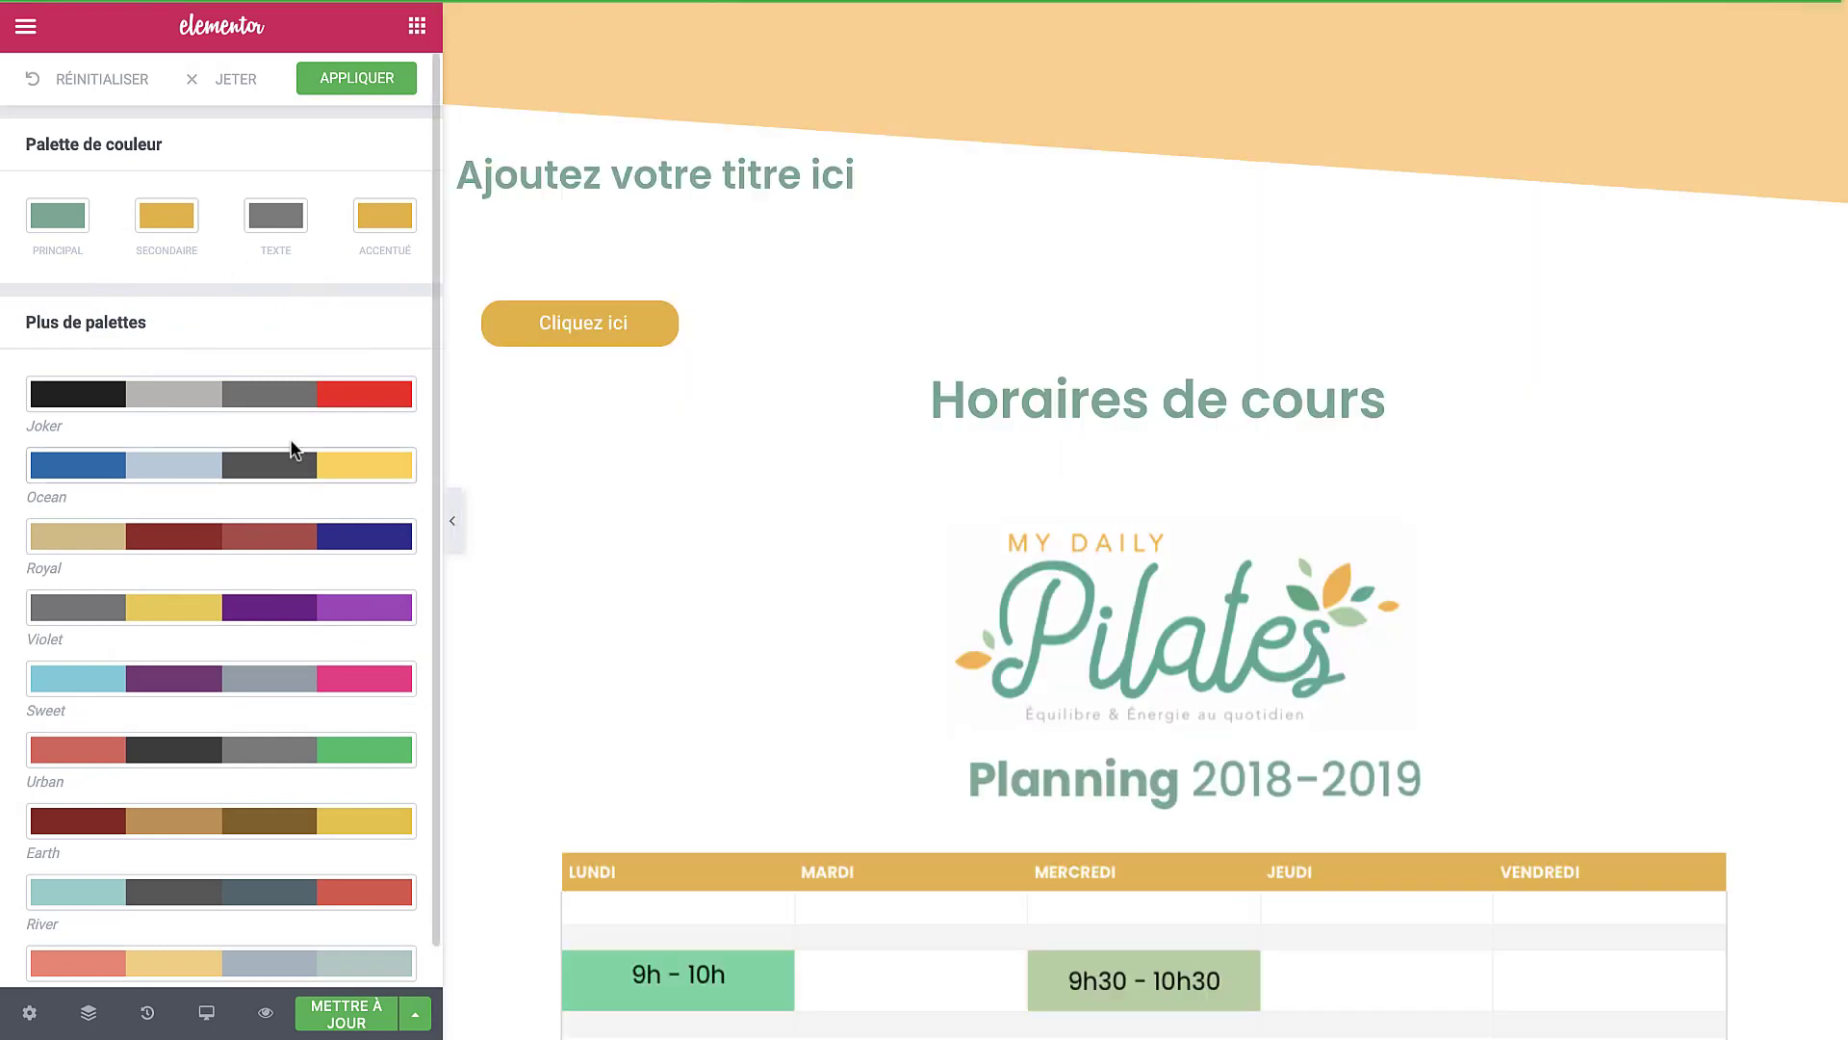
pyautogui.click(248, 460)
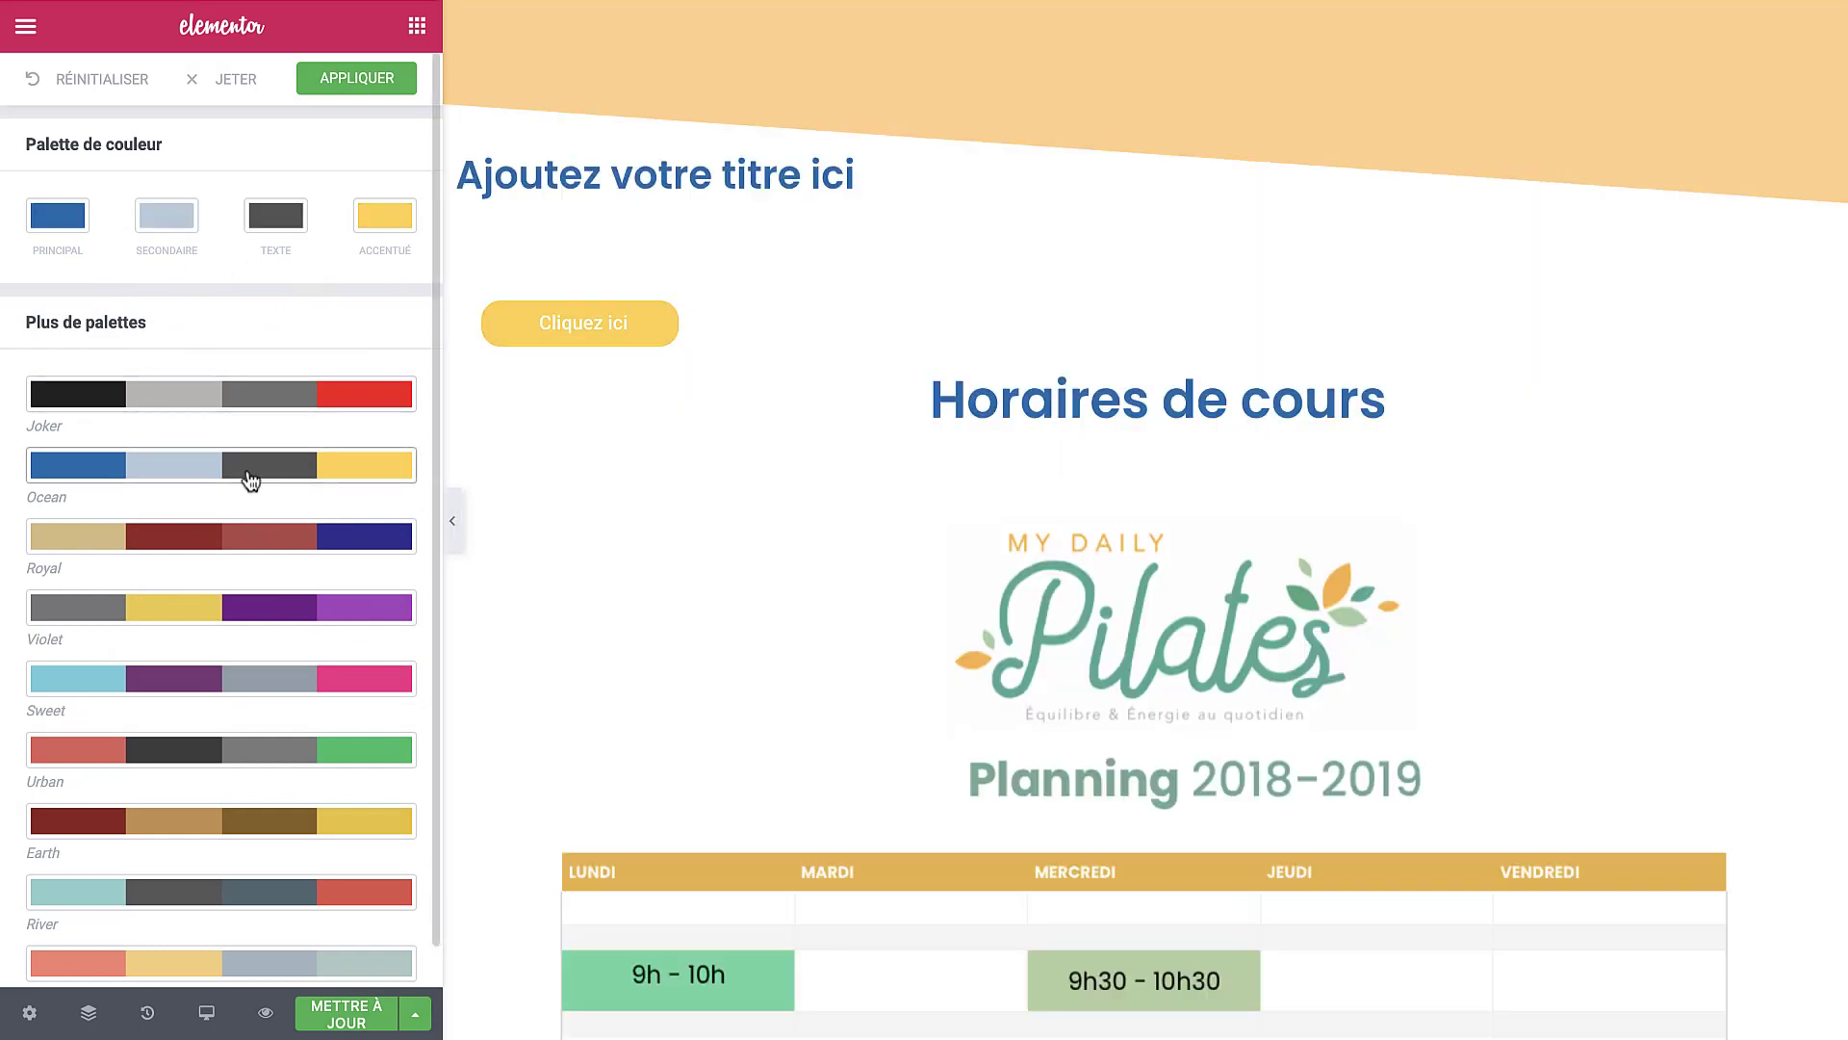
pyautogui.click(237, 542)
pyautogui.click(270, 617)
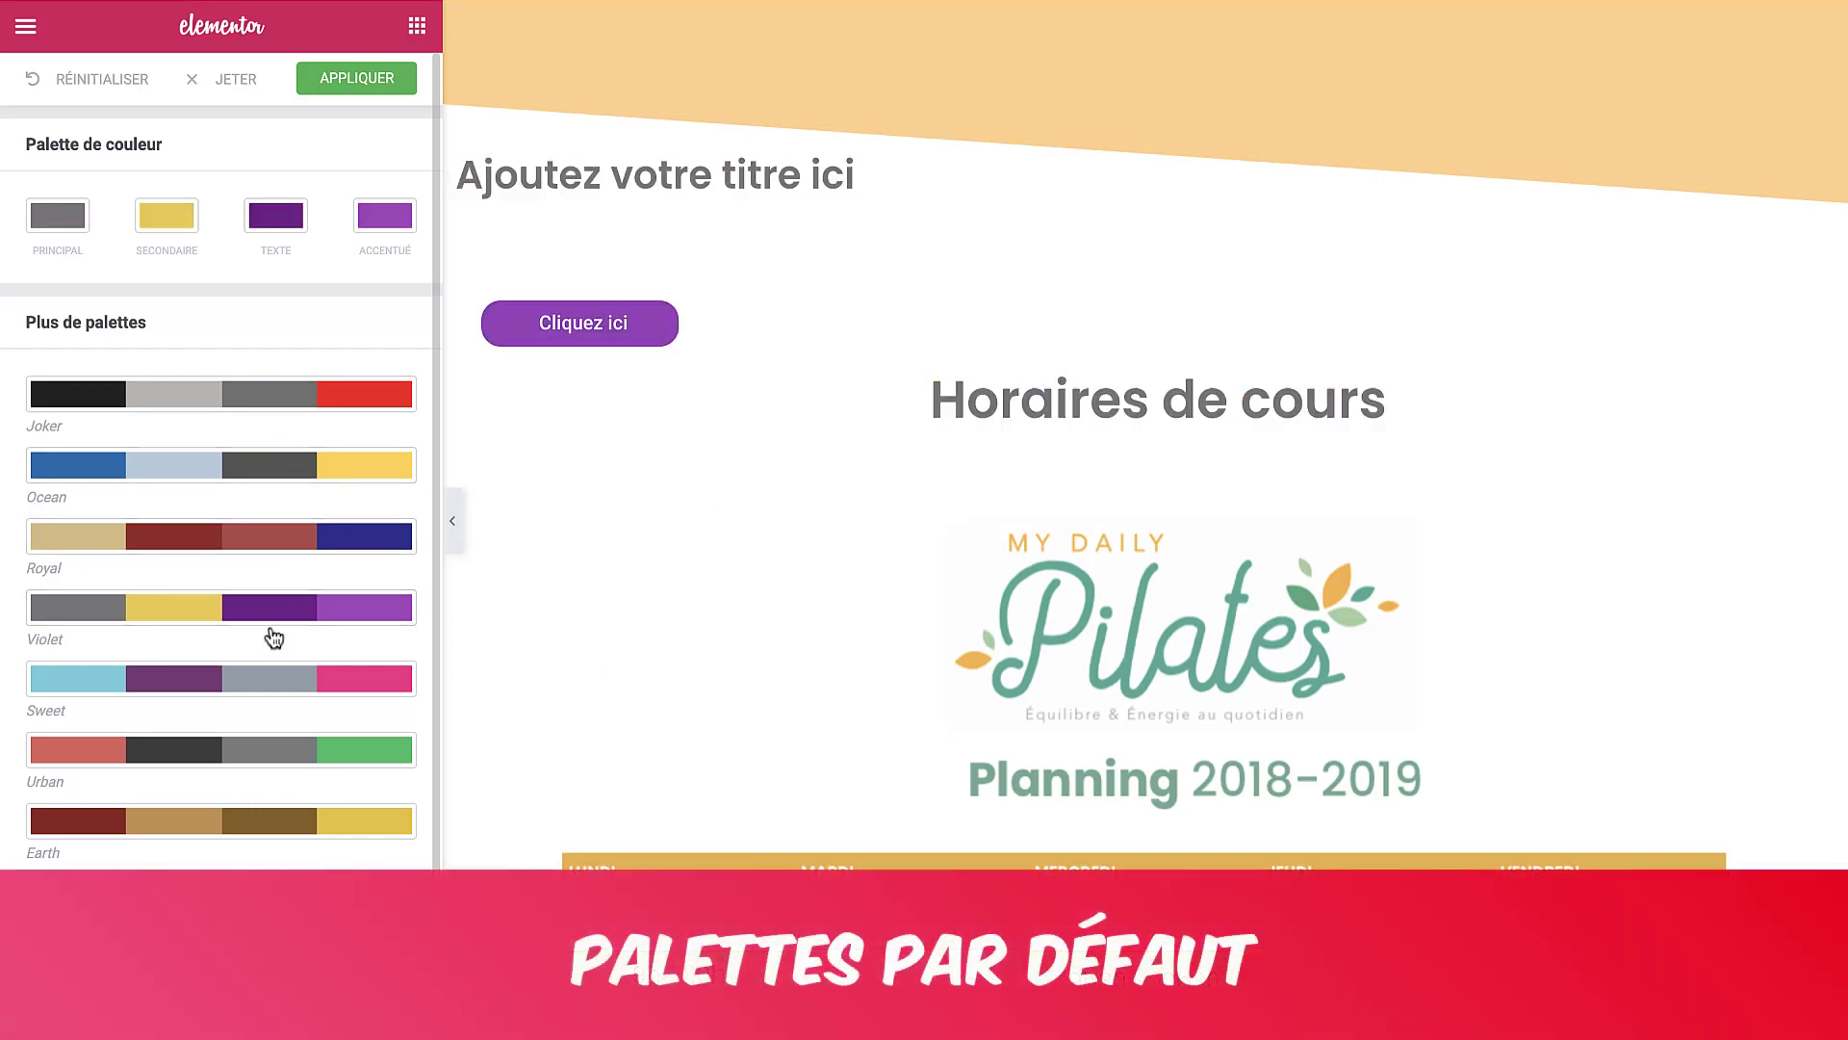
pyautogui.click(274, 690)
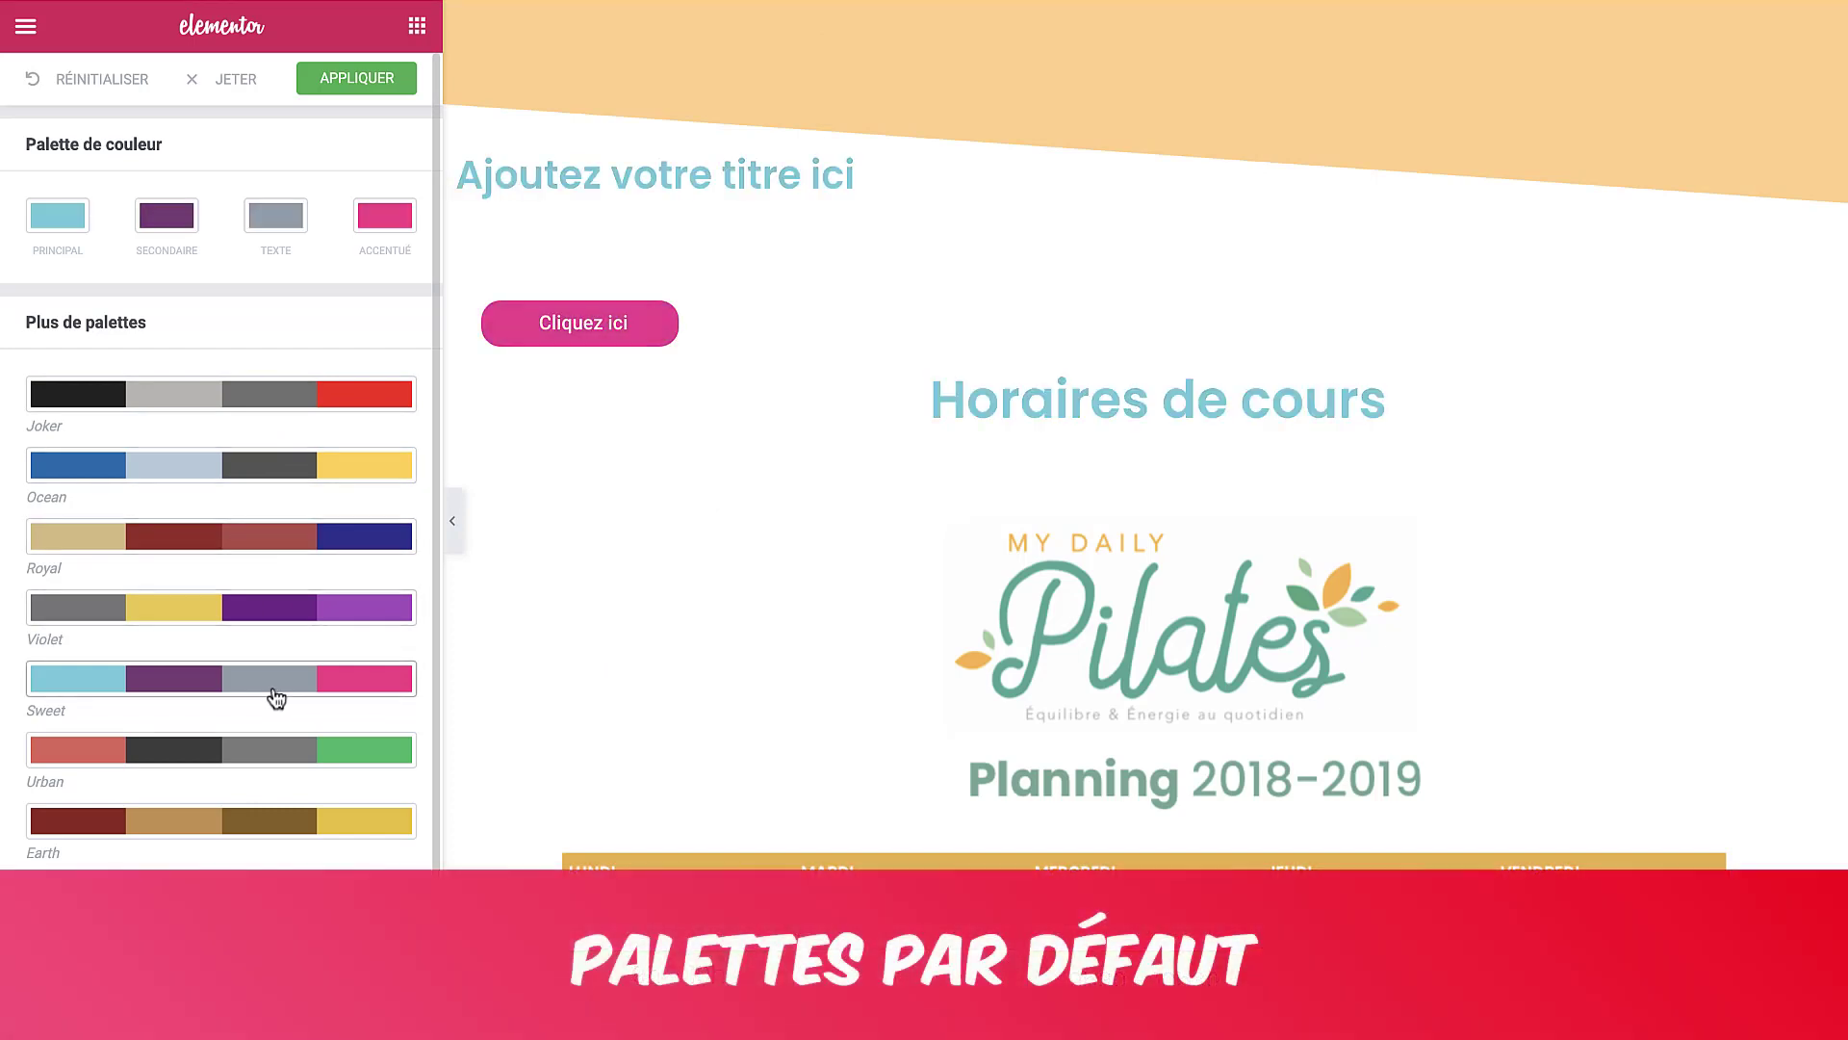
# Step: Switch to the Urban palette and examine its colours on the page's headings, icons and buttons
pyautogui.click(276, 754)
pyautogui.scroll(17, 714, 495)
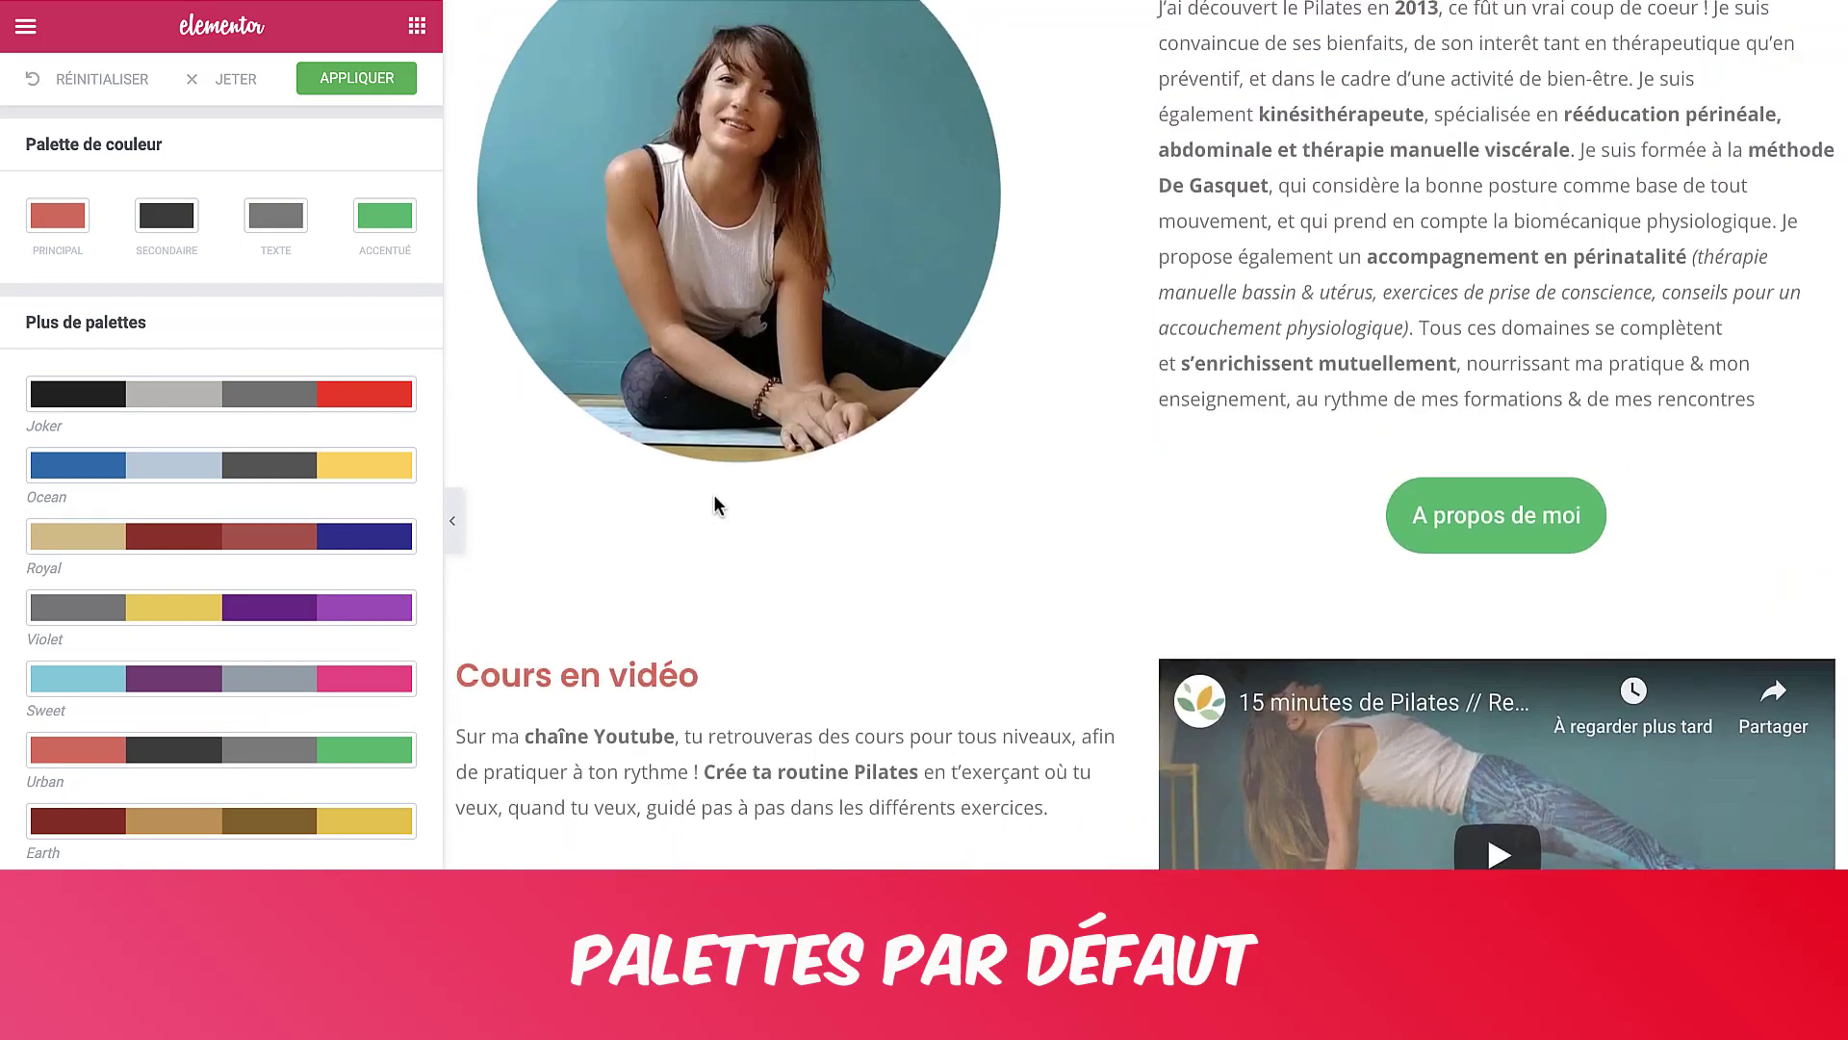
pyautogui.scroll(4, 732, 616)
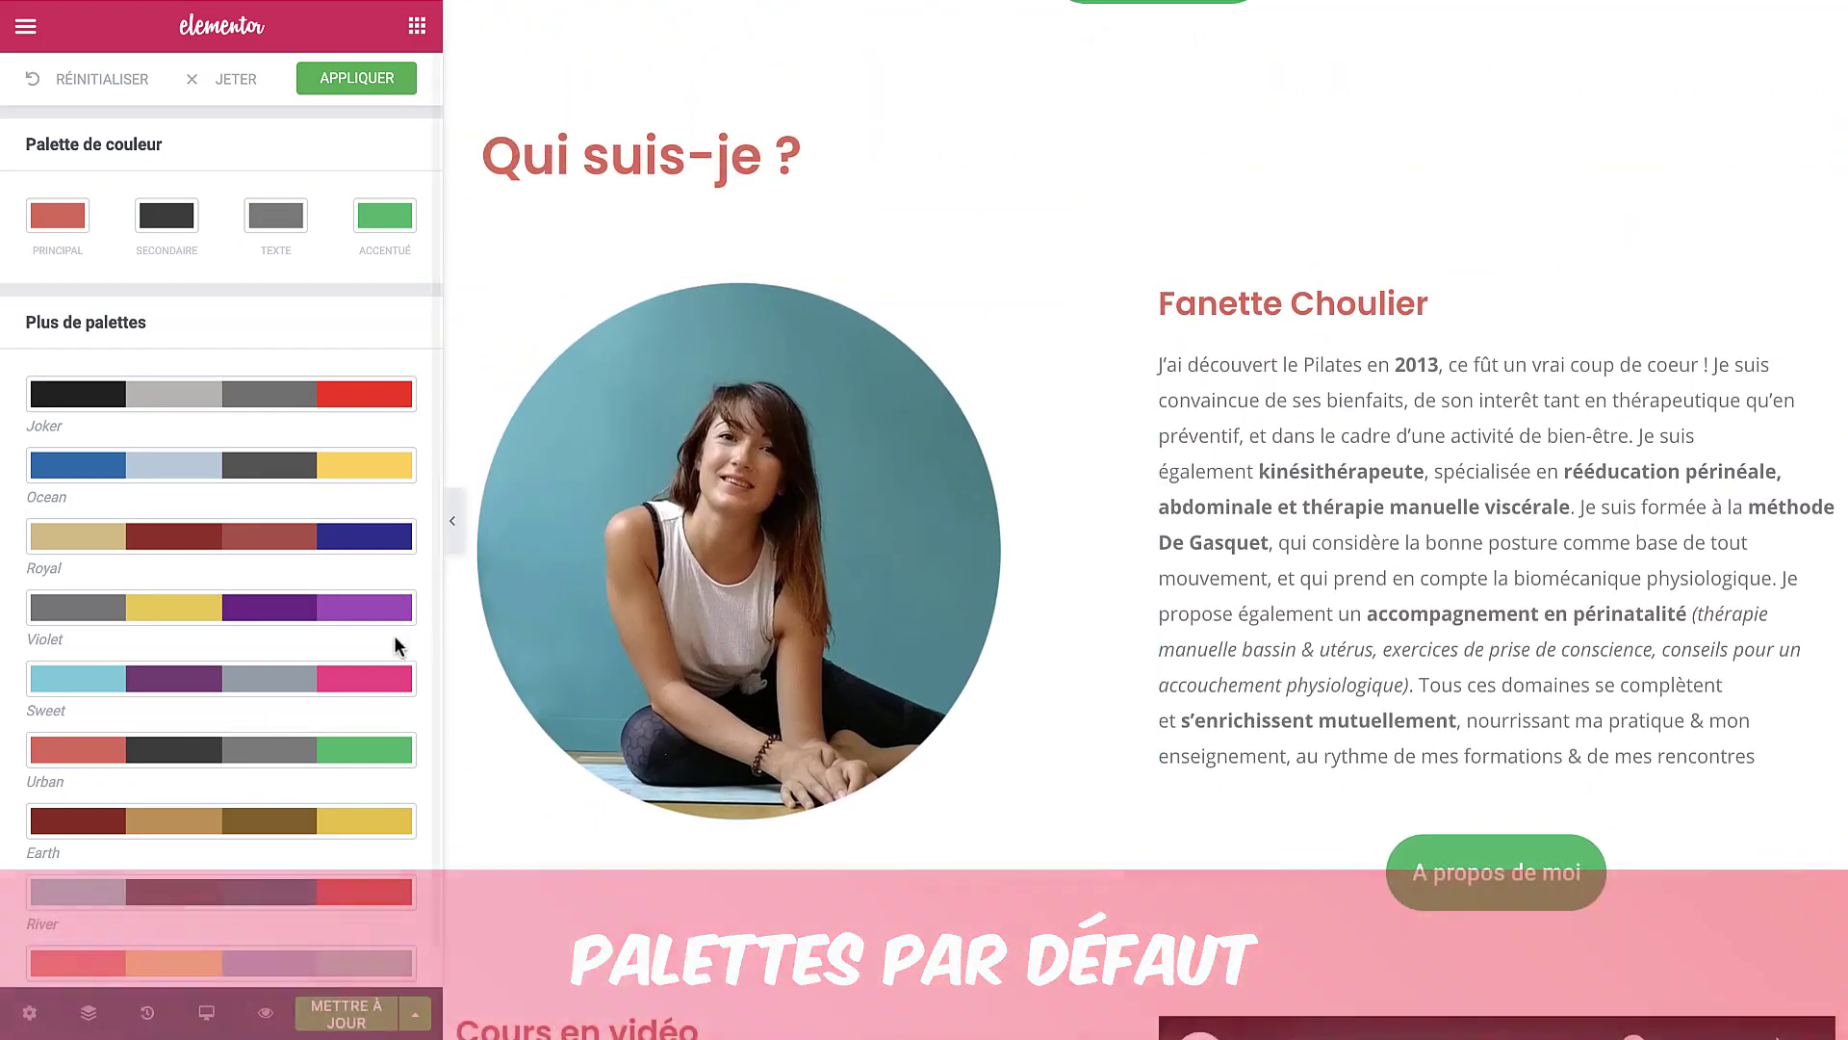
pyautogui.click(265, 897)
pyautogui.click(206, 790)
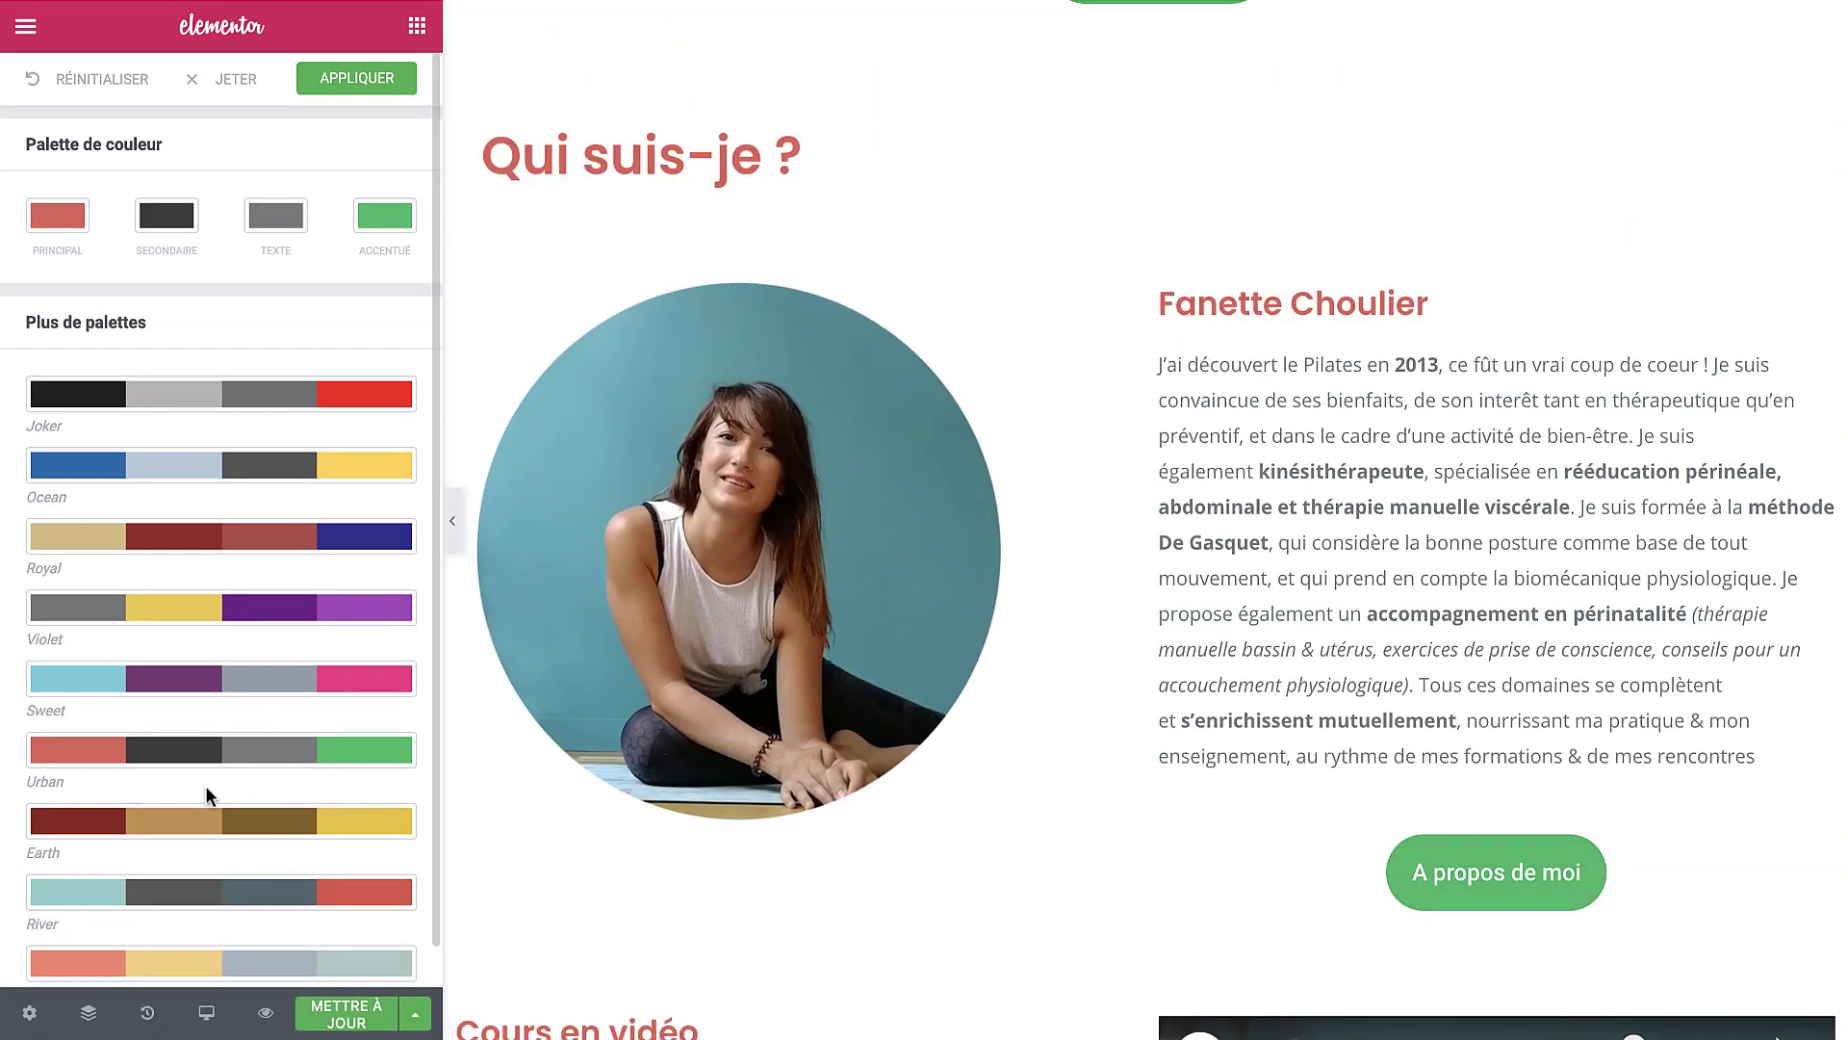
pyautogui.scroll(12, 775, 165)
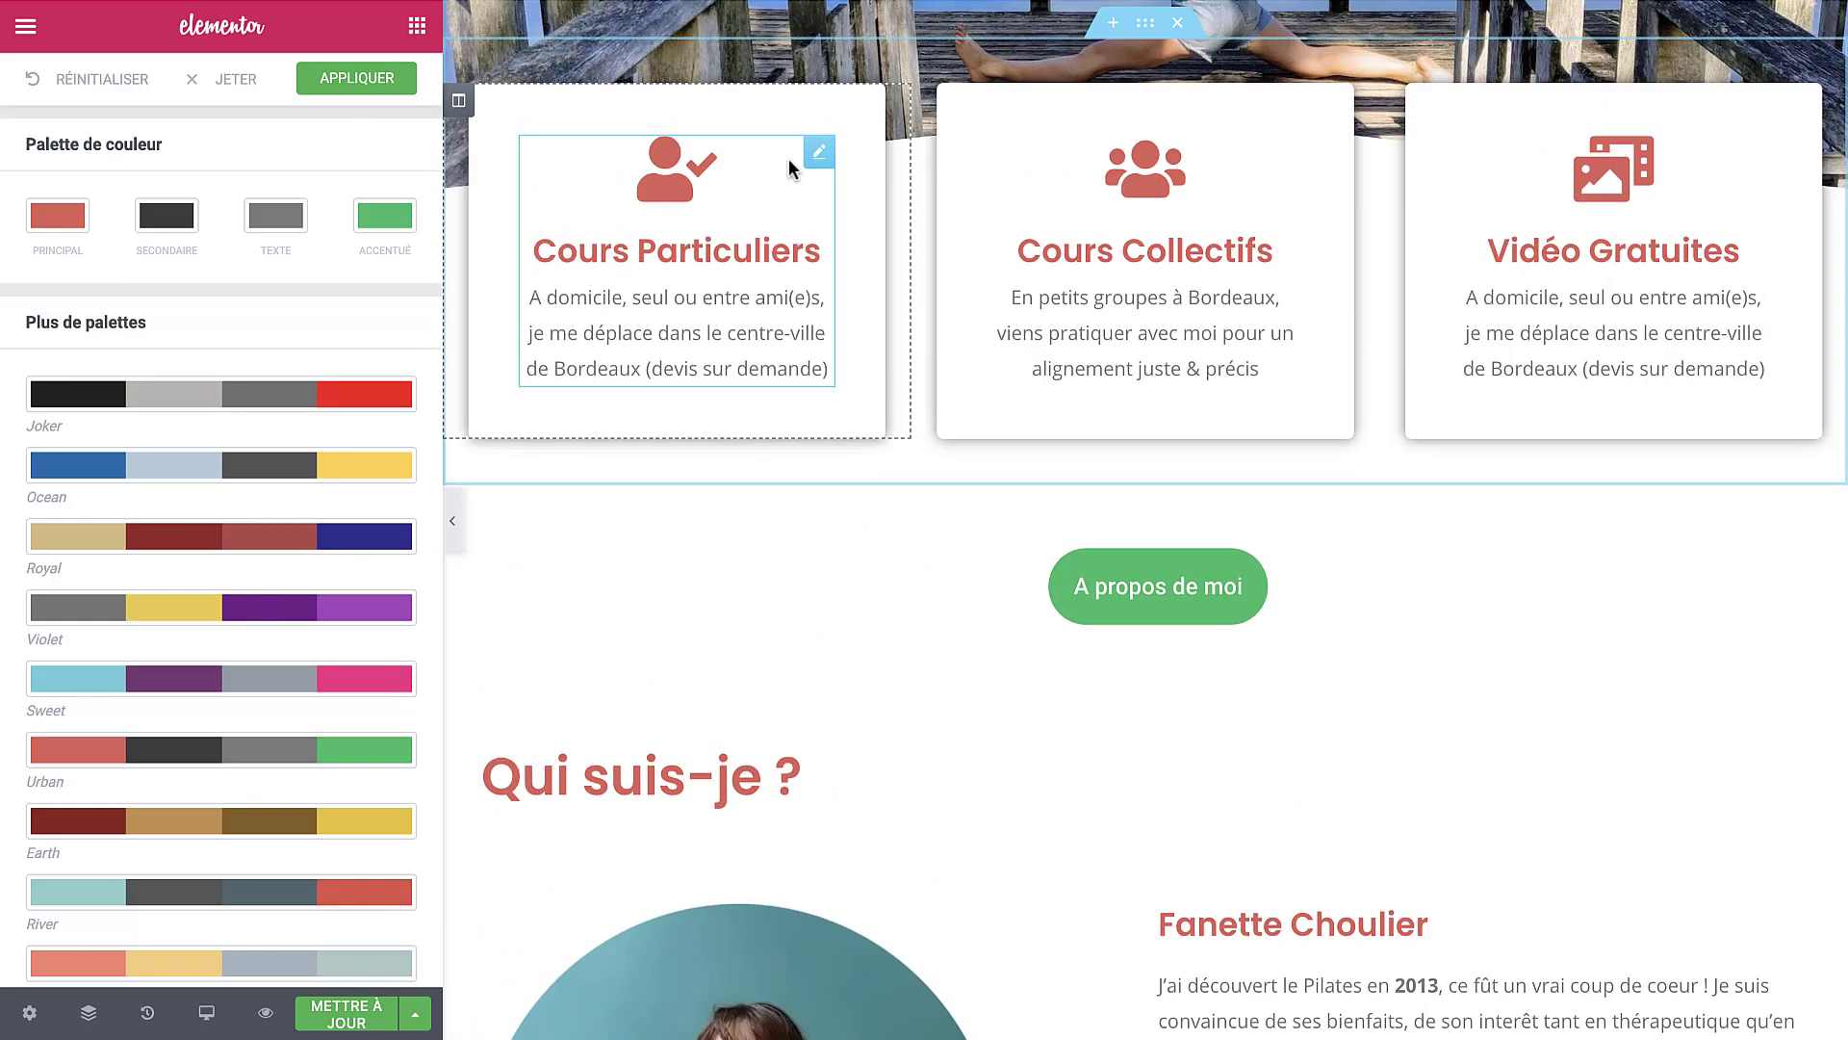
pyautogui.scroll(-4, 1166, 556)
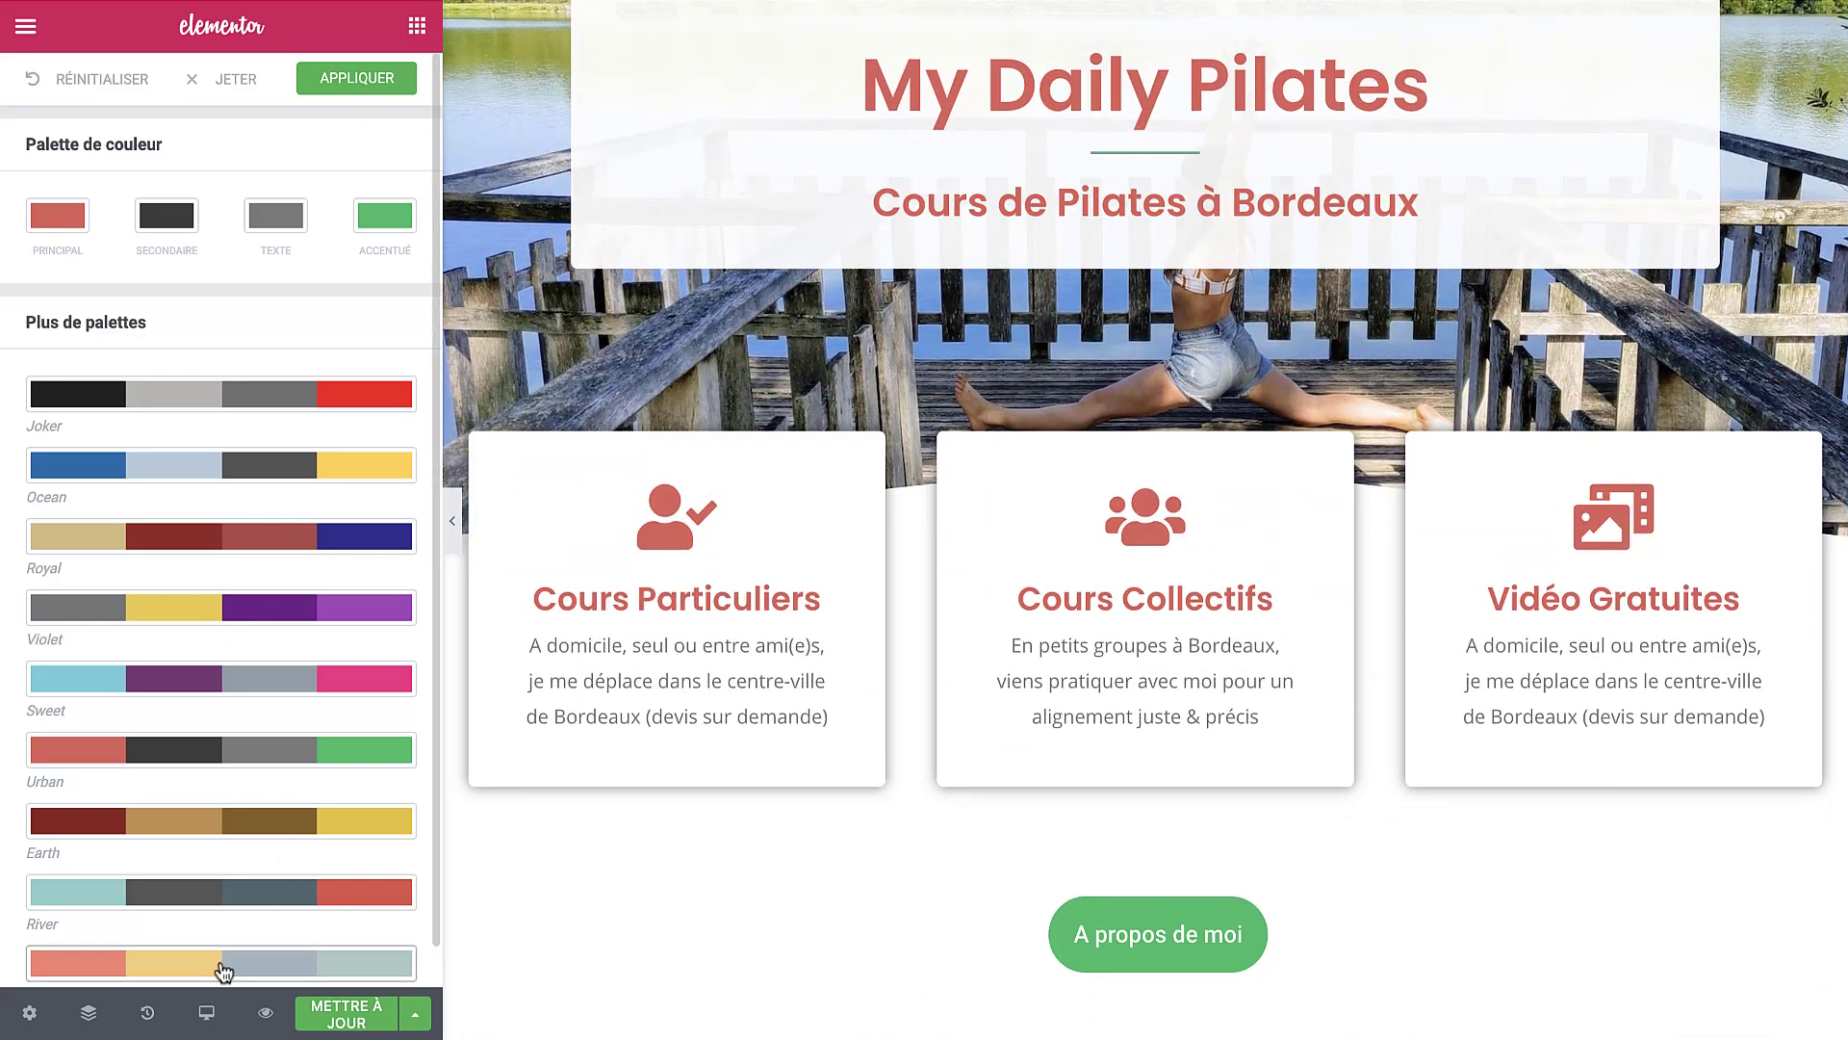
# Step: Reset the palette to its default colours and set the Principal colour to green #6DAA91
pyautogui.click(223, 965)
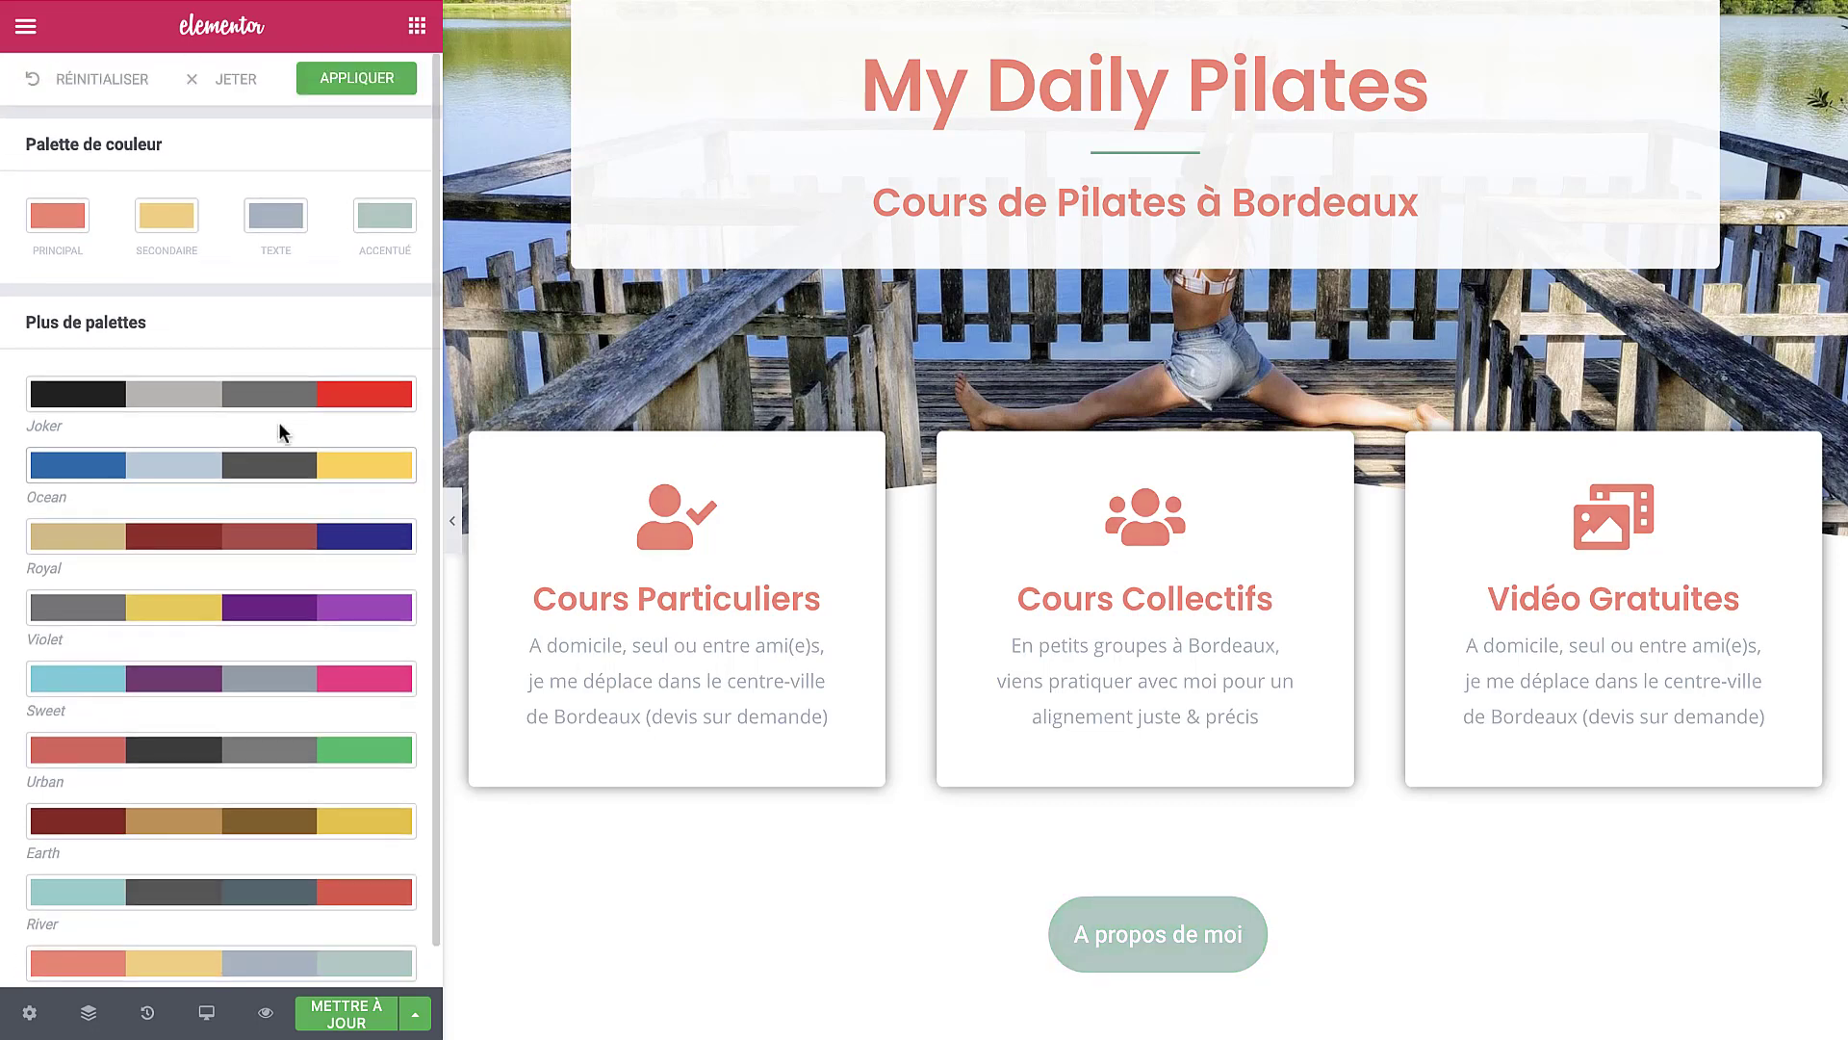
pyautogui.click(100, 81)
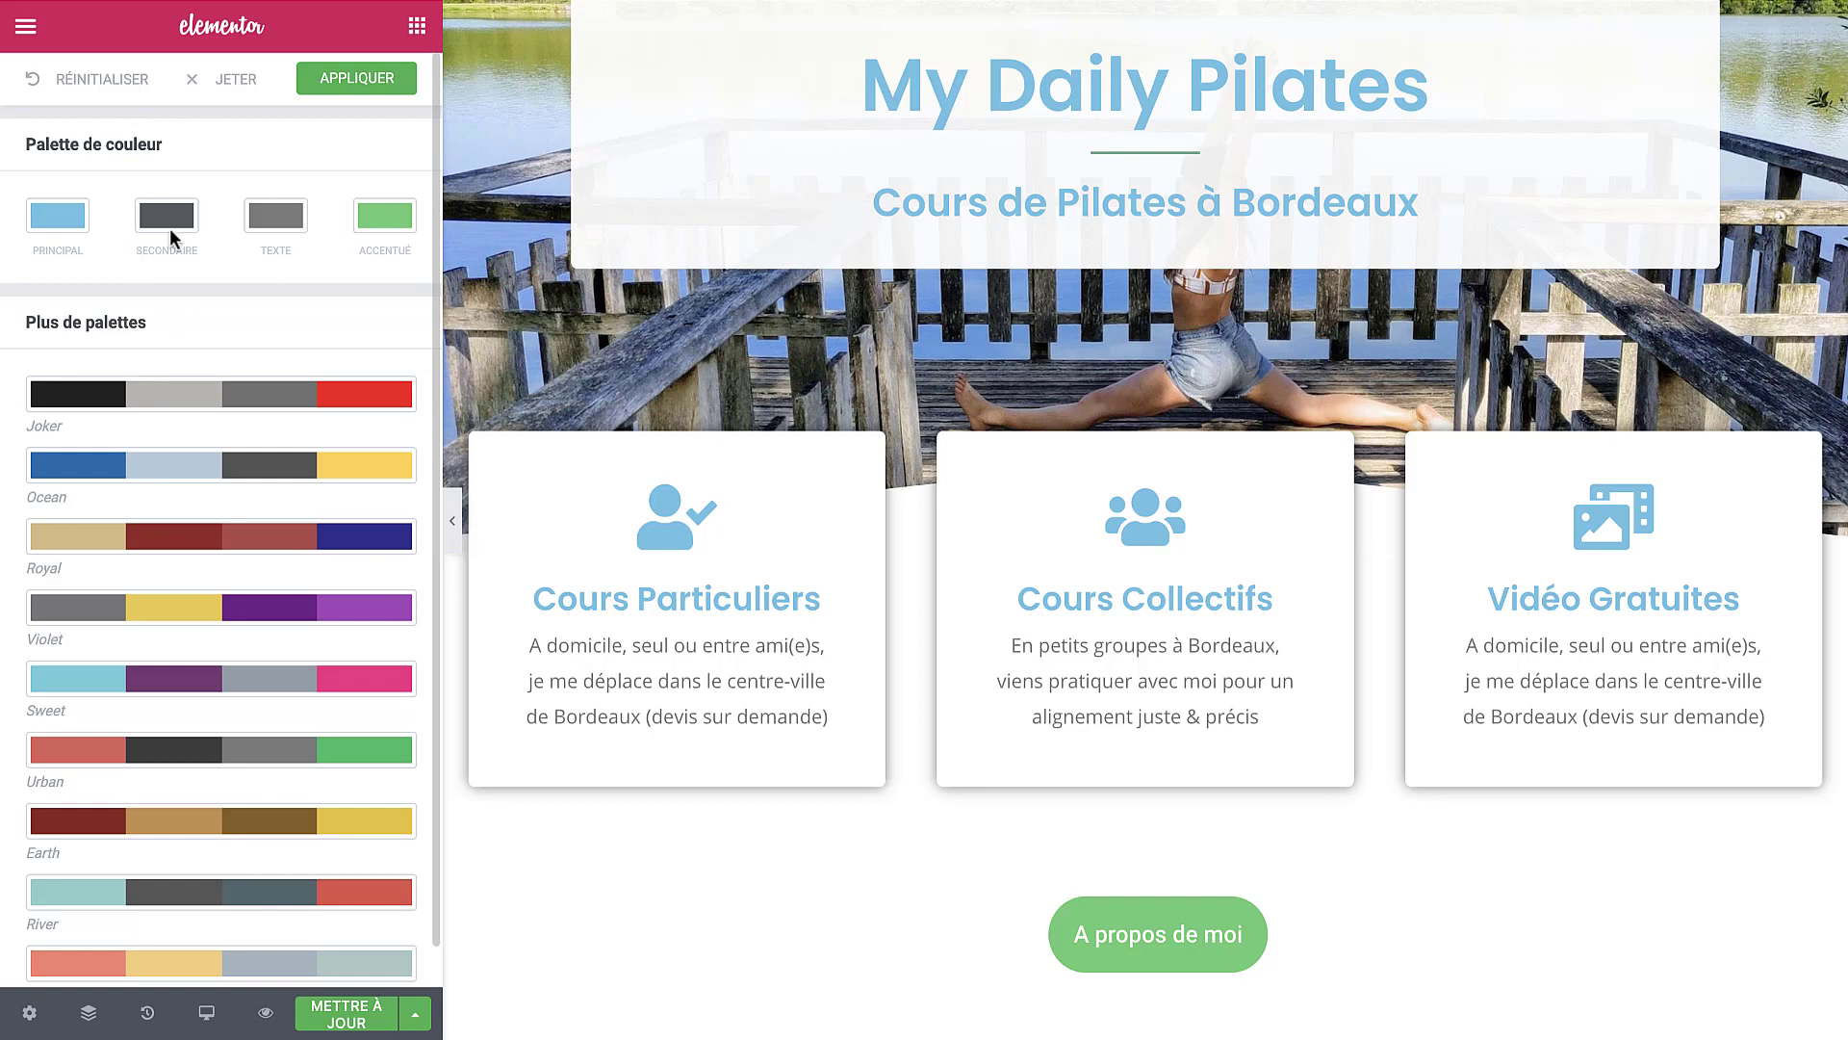
pyautogui.click(48, 230)
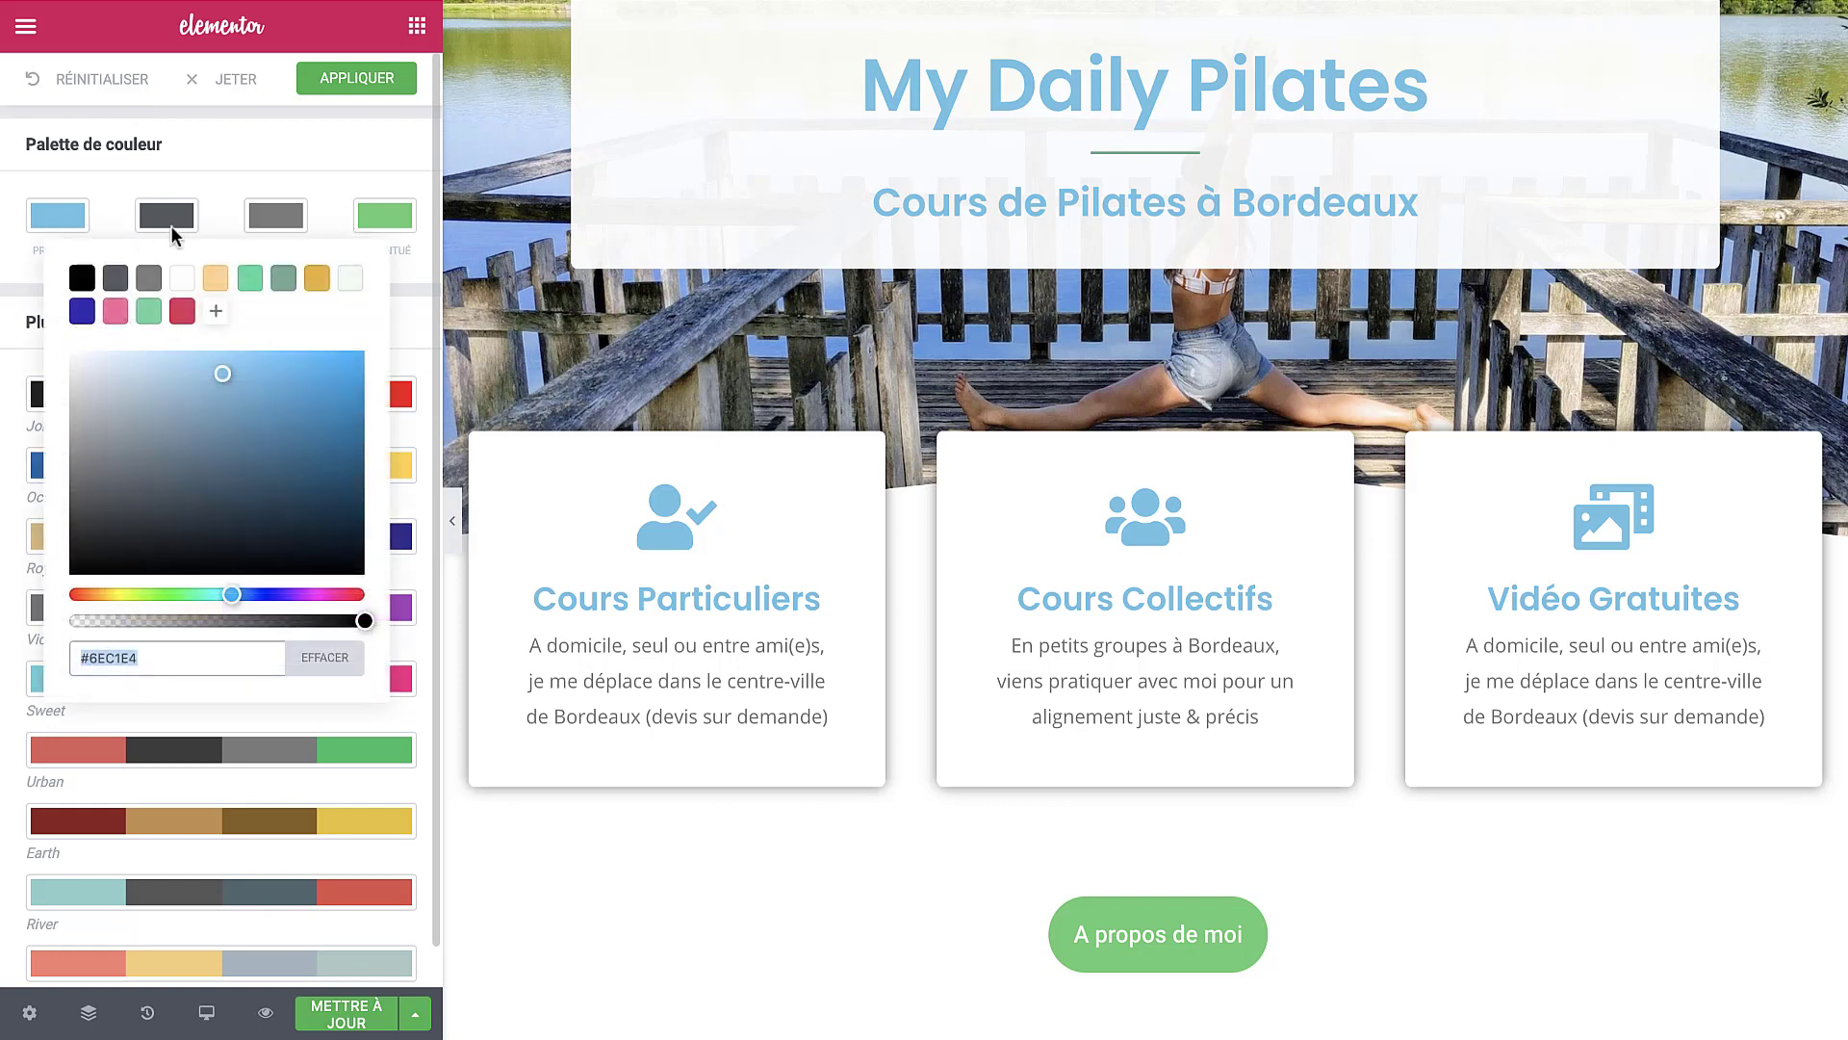
pyautogui.click(283, 281)
# Step: Open the Secondaire colour and check the style tile's colours, H1 title and paragraph samples for comparison
pyautogui.click(167, 215)
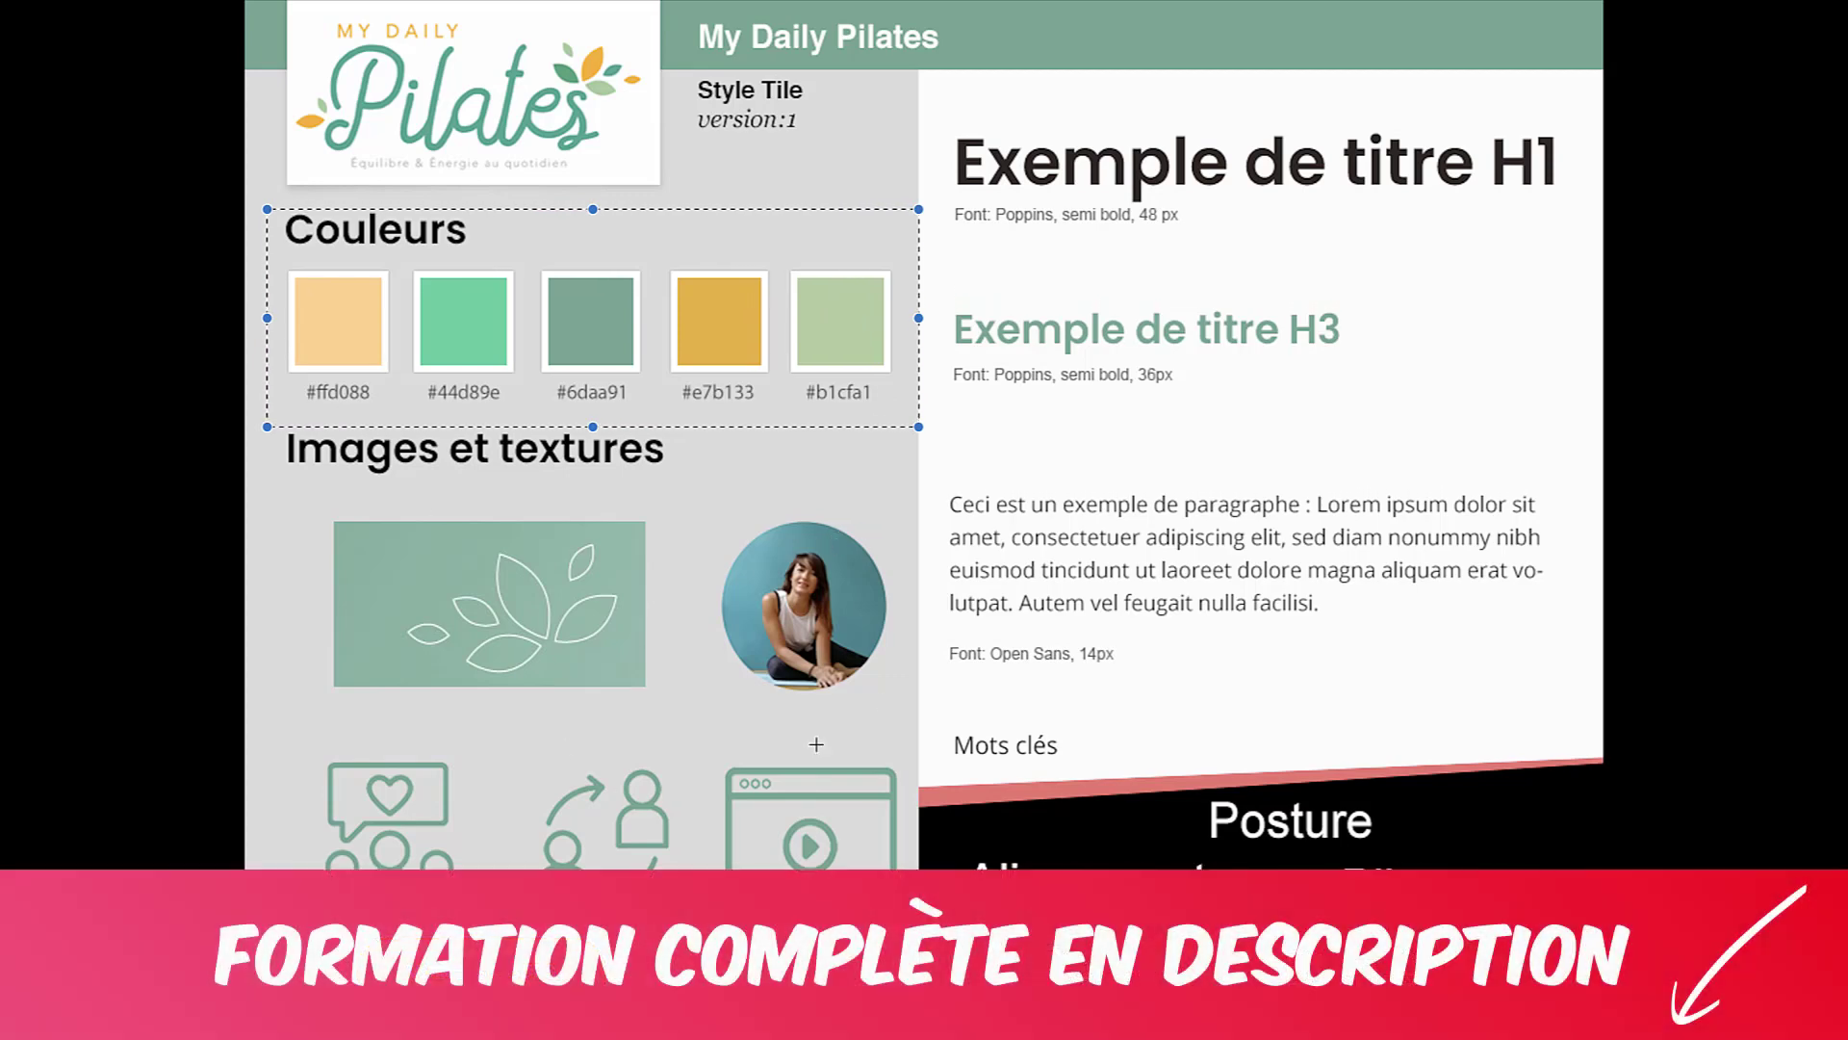
pyautogui.click(947, 129)
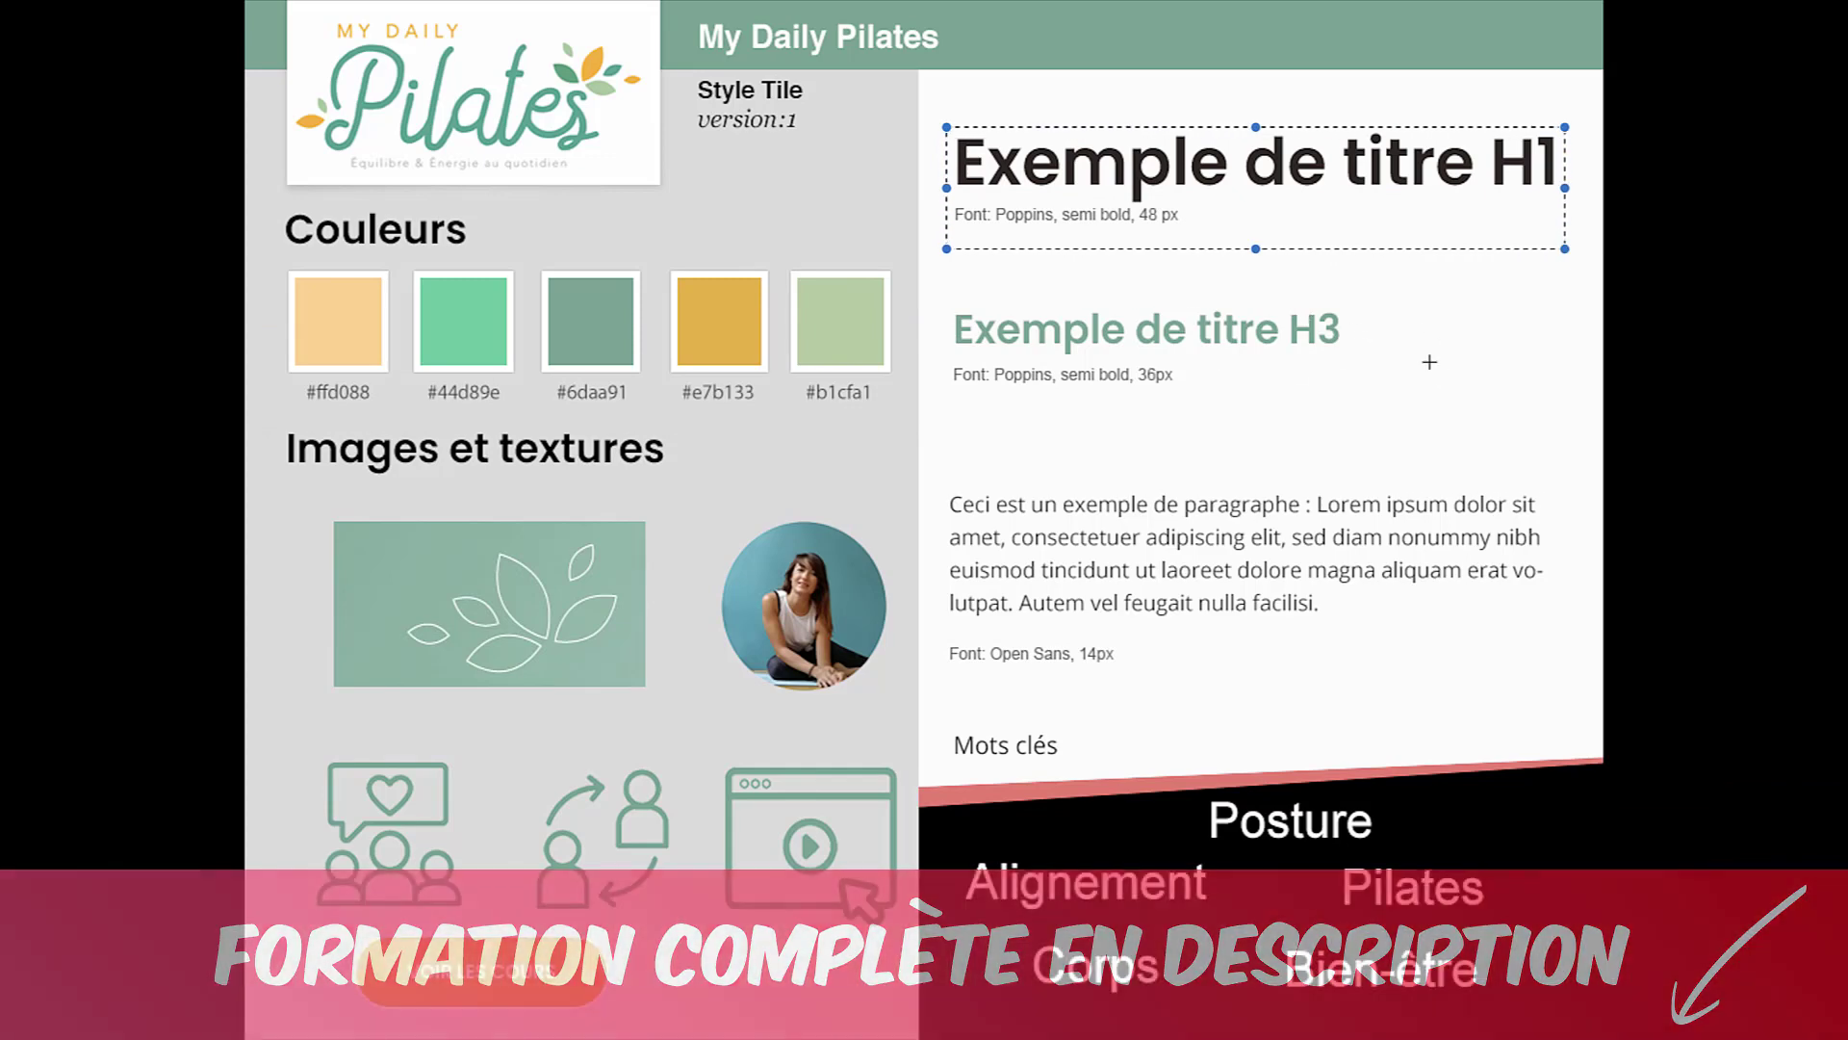
pyautogui.moveTo(948, 673); pyautogui.dragTo(1549, 479)
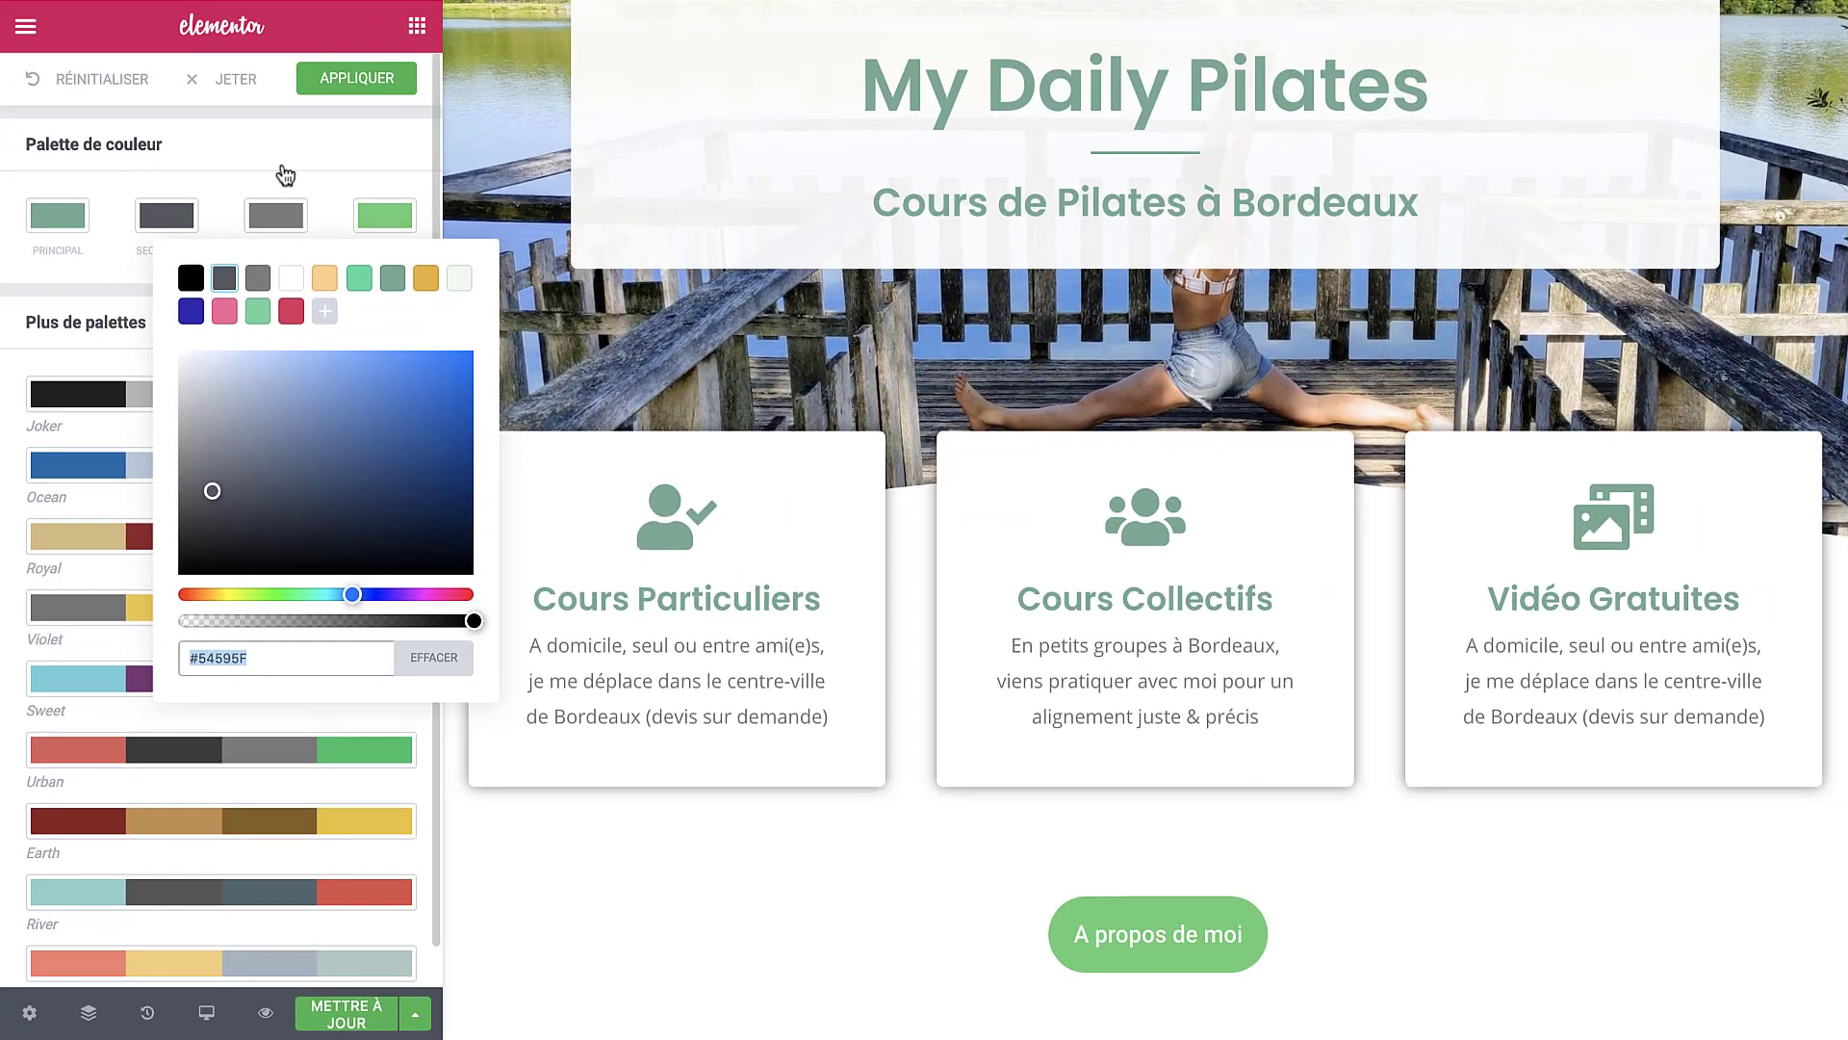
pyautogui.click(285, 175)
# Step: Set the palette's Accentué colour to yellow #E7B133
pyautogui.click(384, 216)
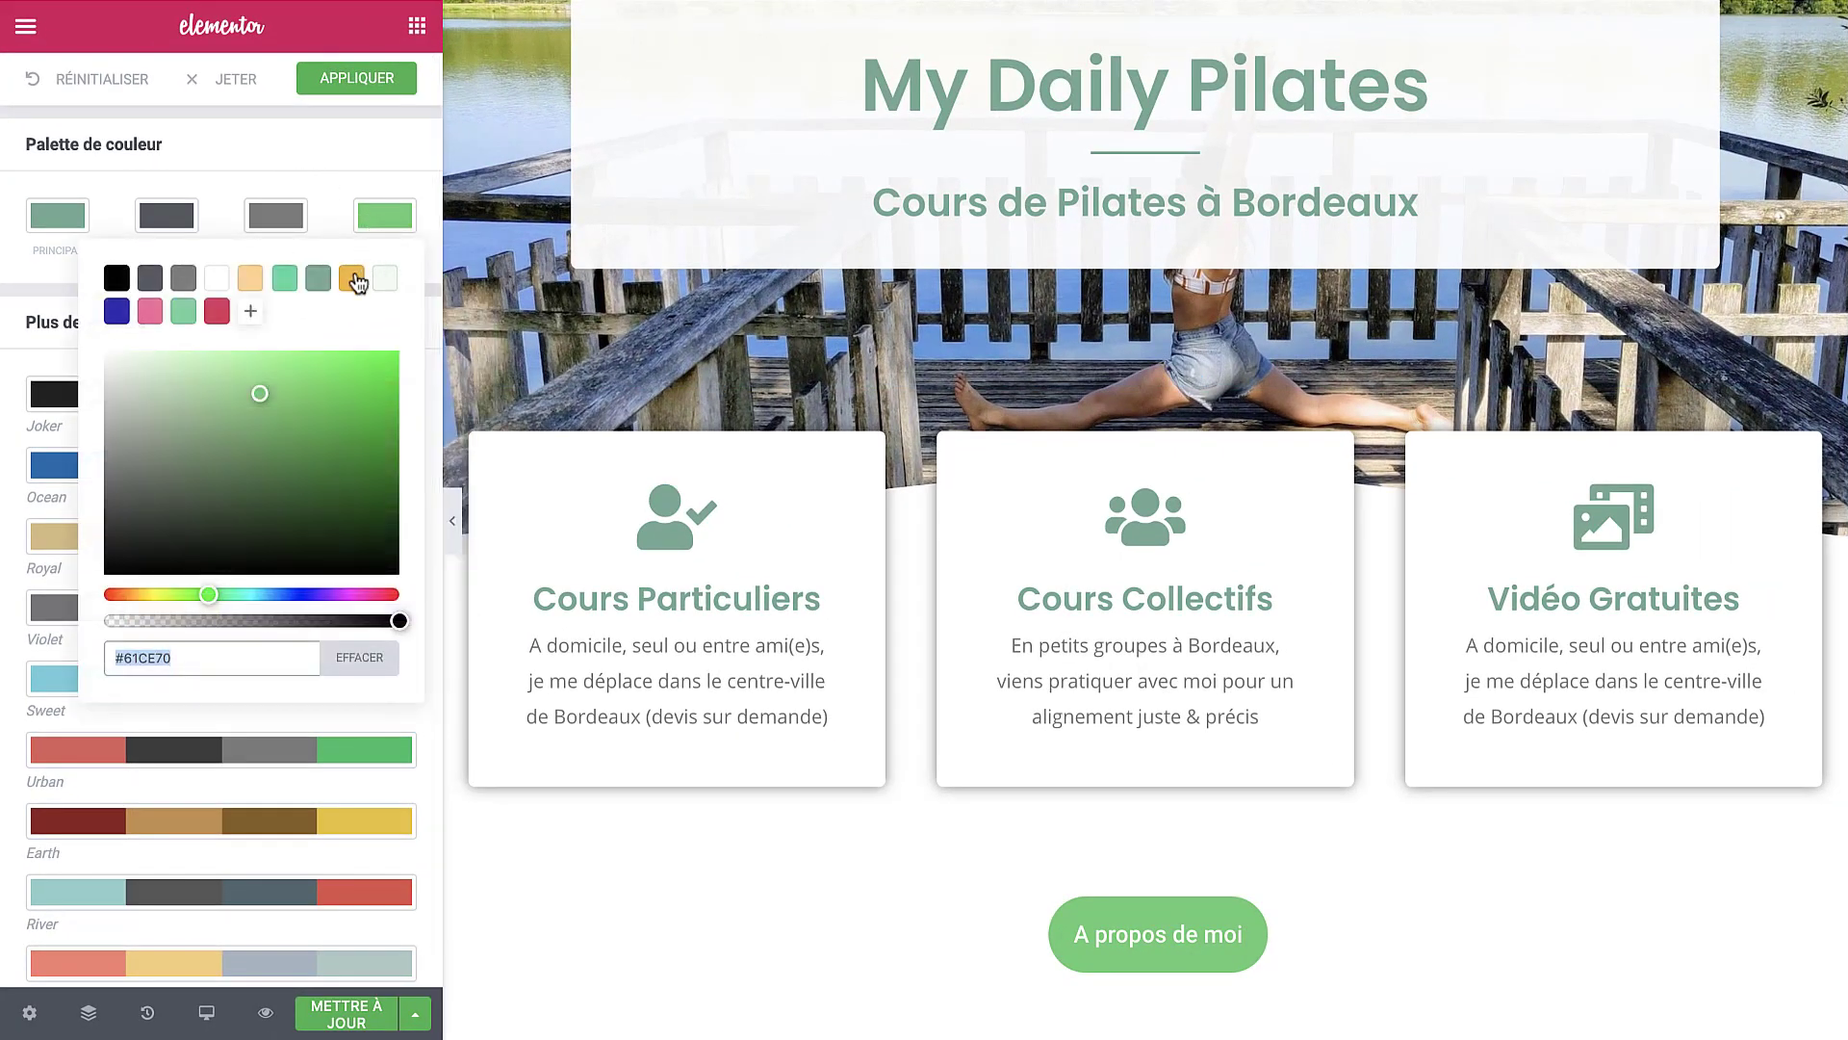
pyautogui.click(353, 279)
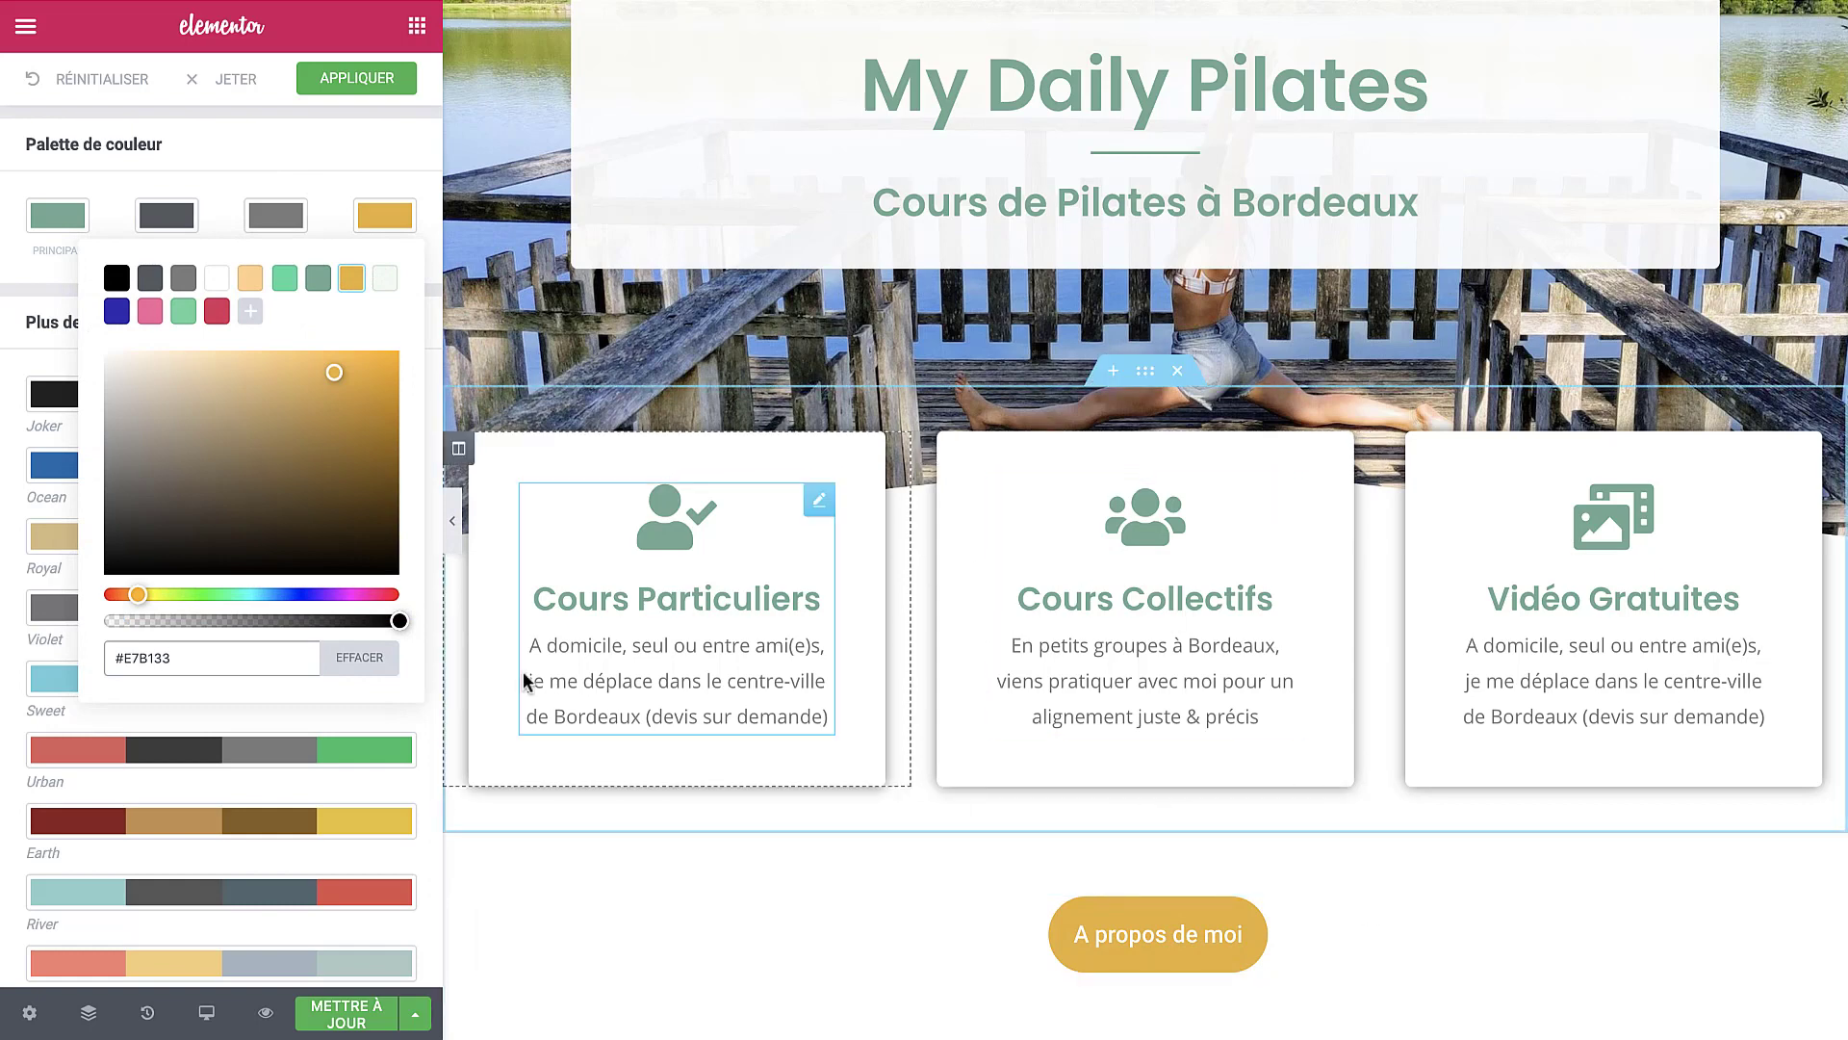
pyautogui.click(241, 178)
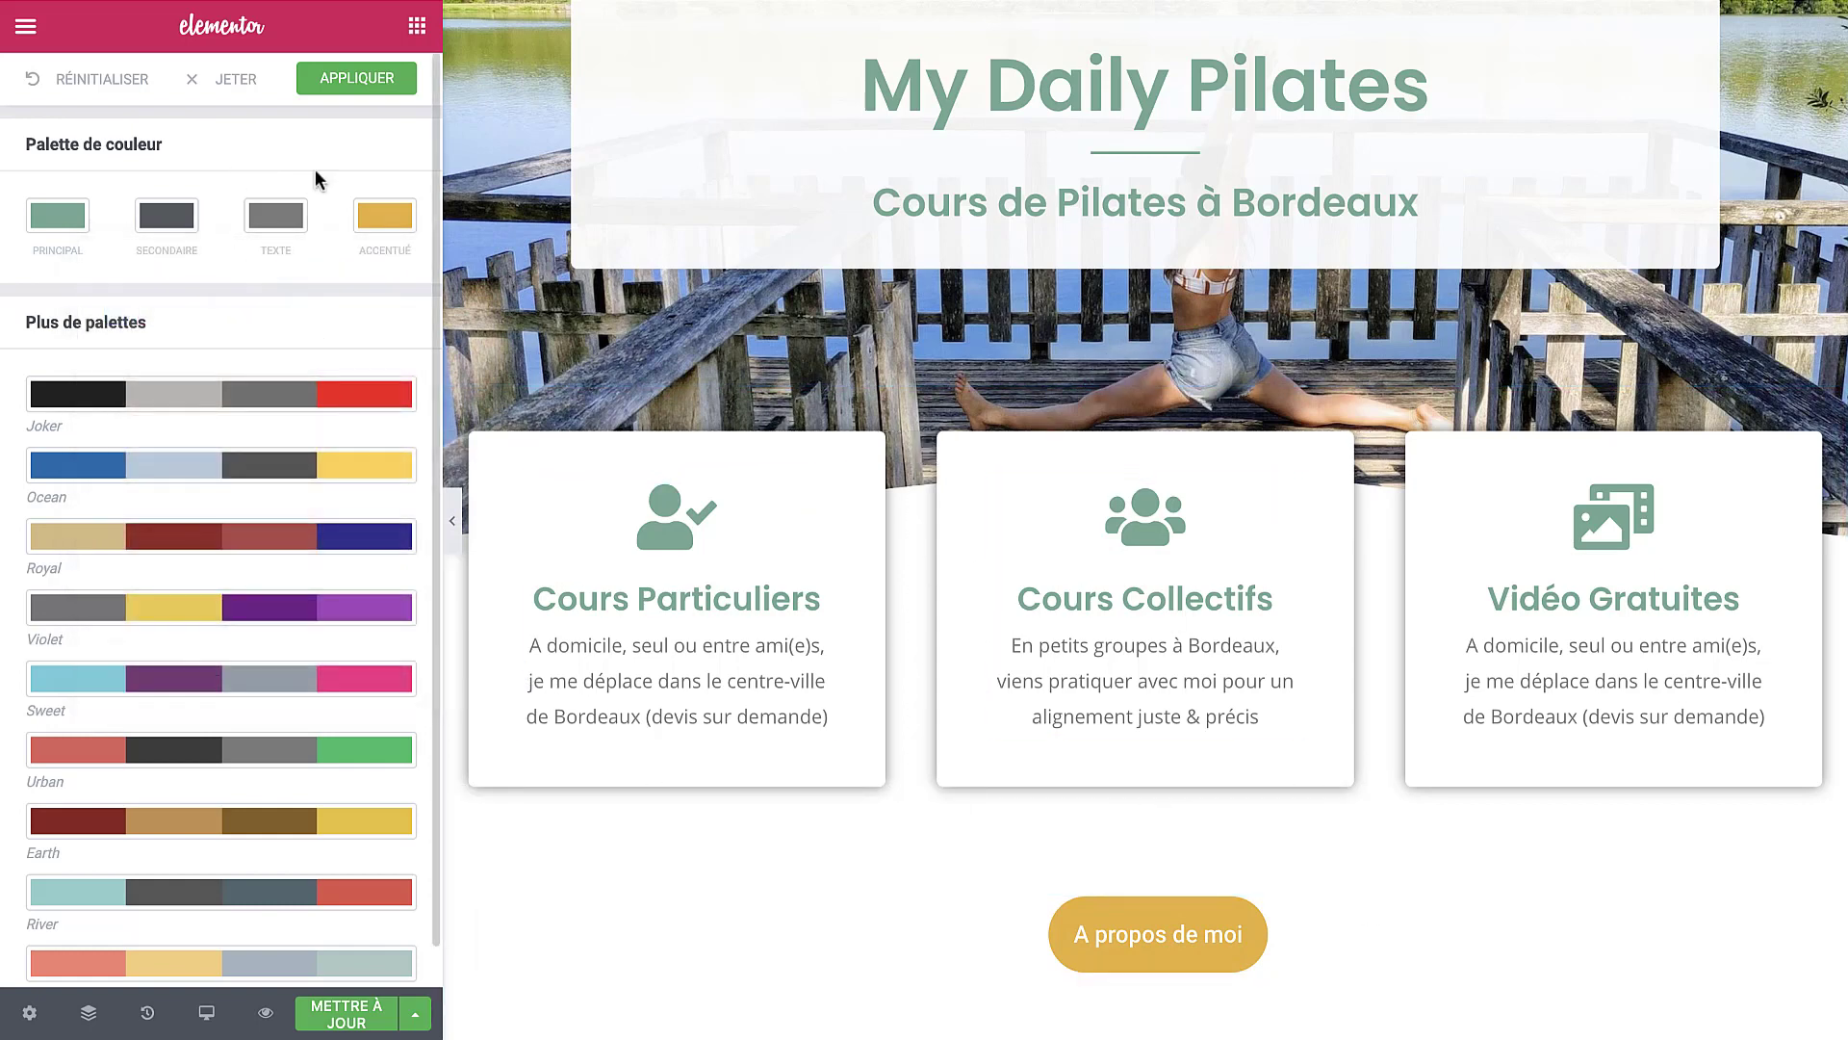
# Step: Set the Cours Particuliers icon box's title colour to a medium blue and save that blue as a swatch
pyautogui.click(707, 603)
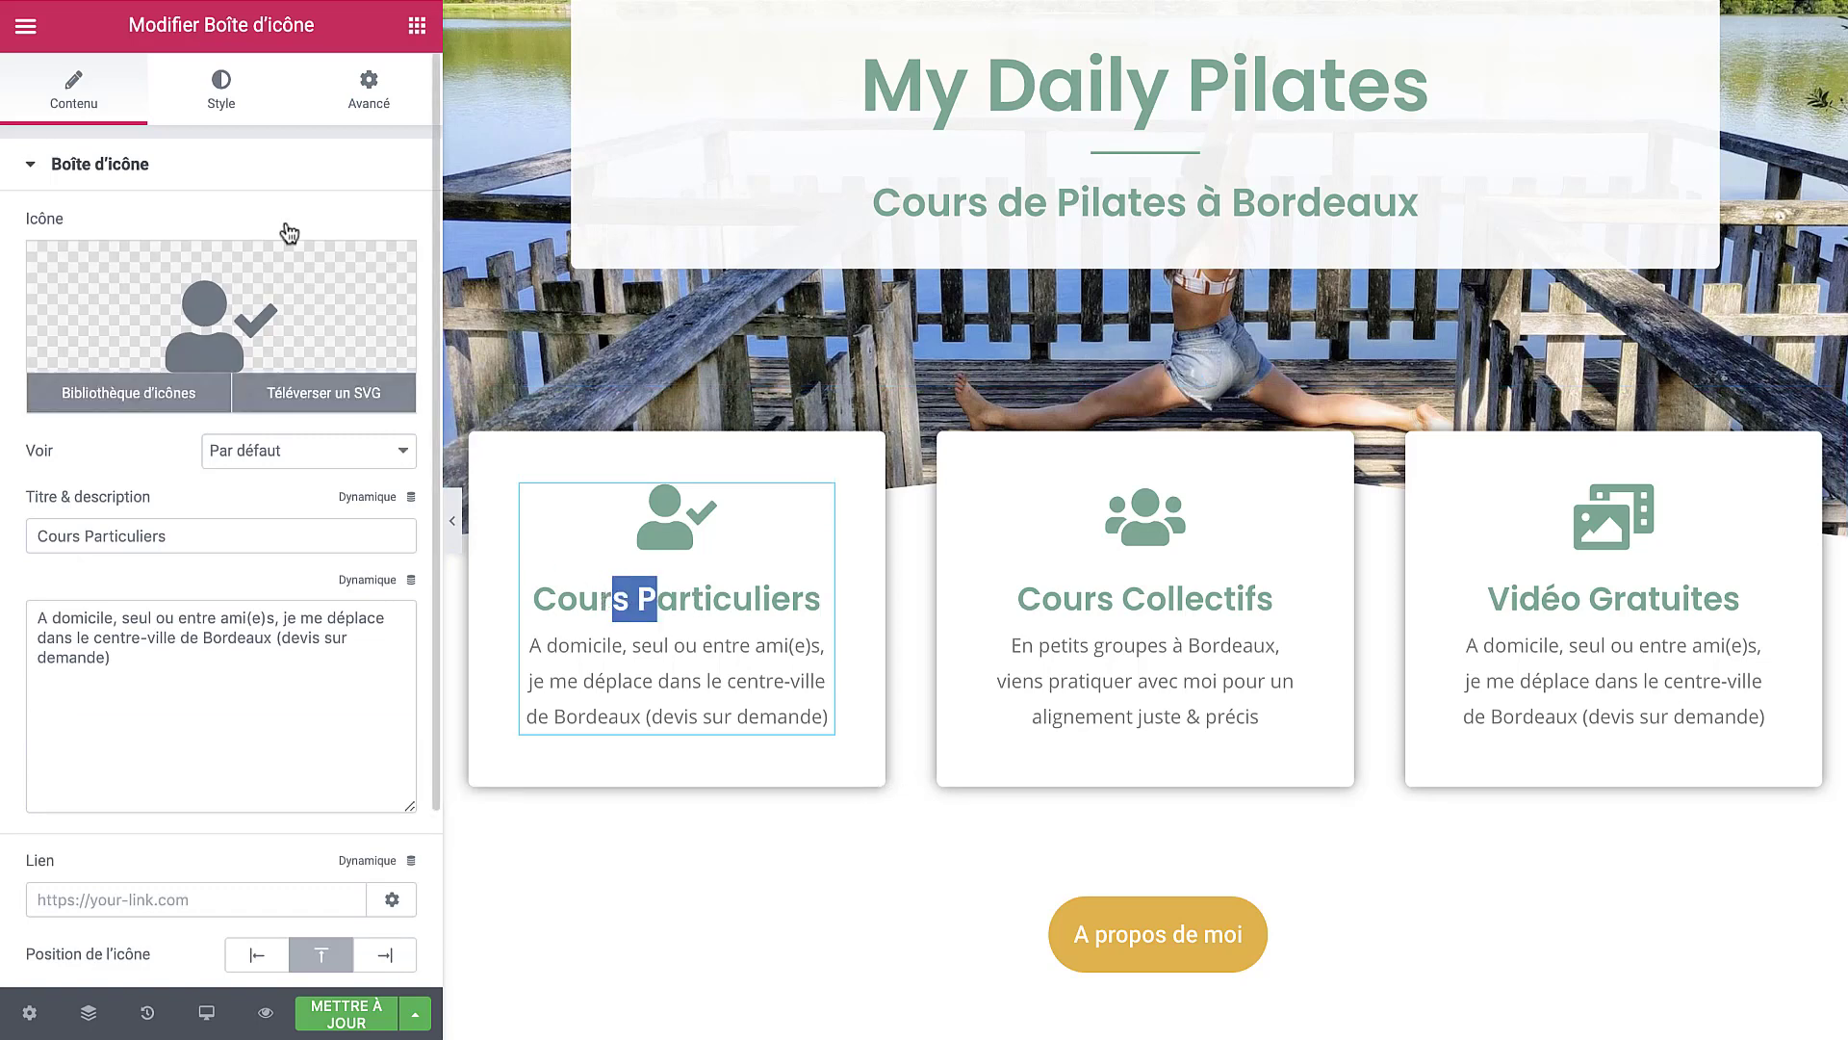
pyautogui.click(221, 96)
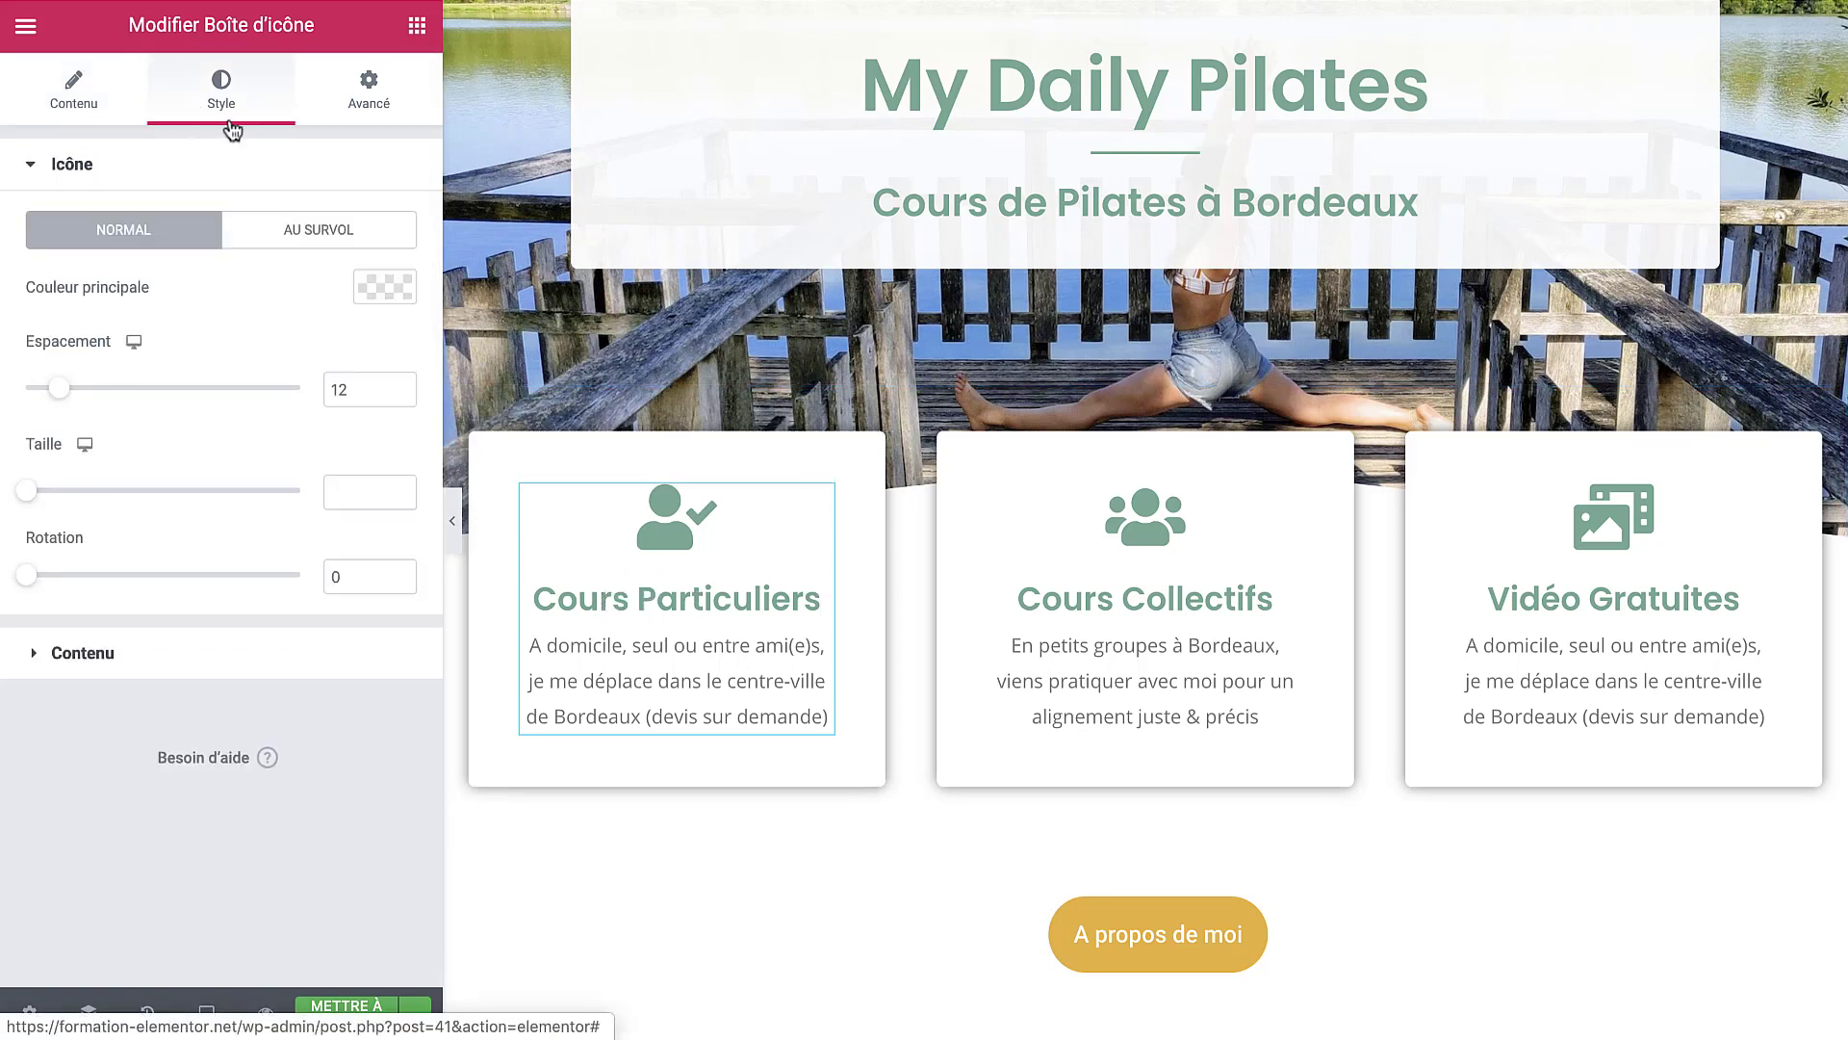
pyautogui.click(157, 181)
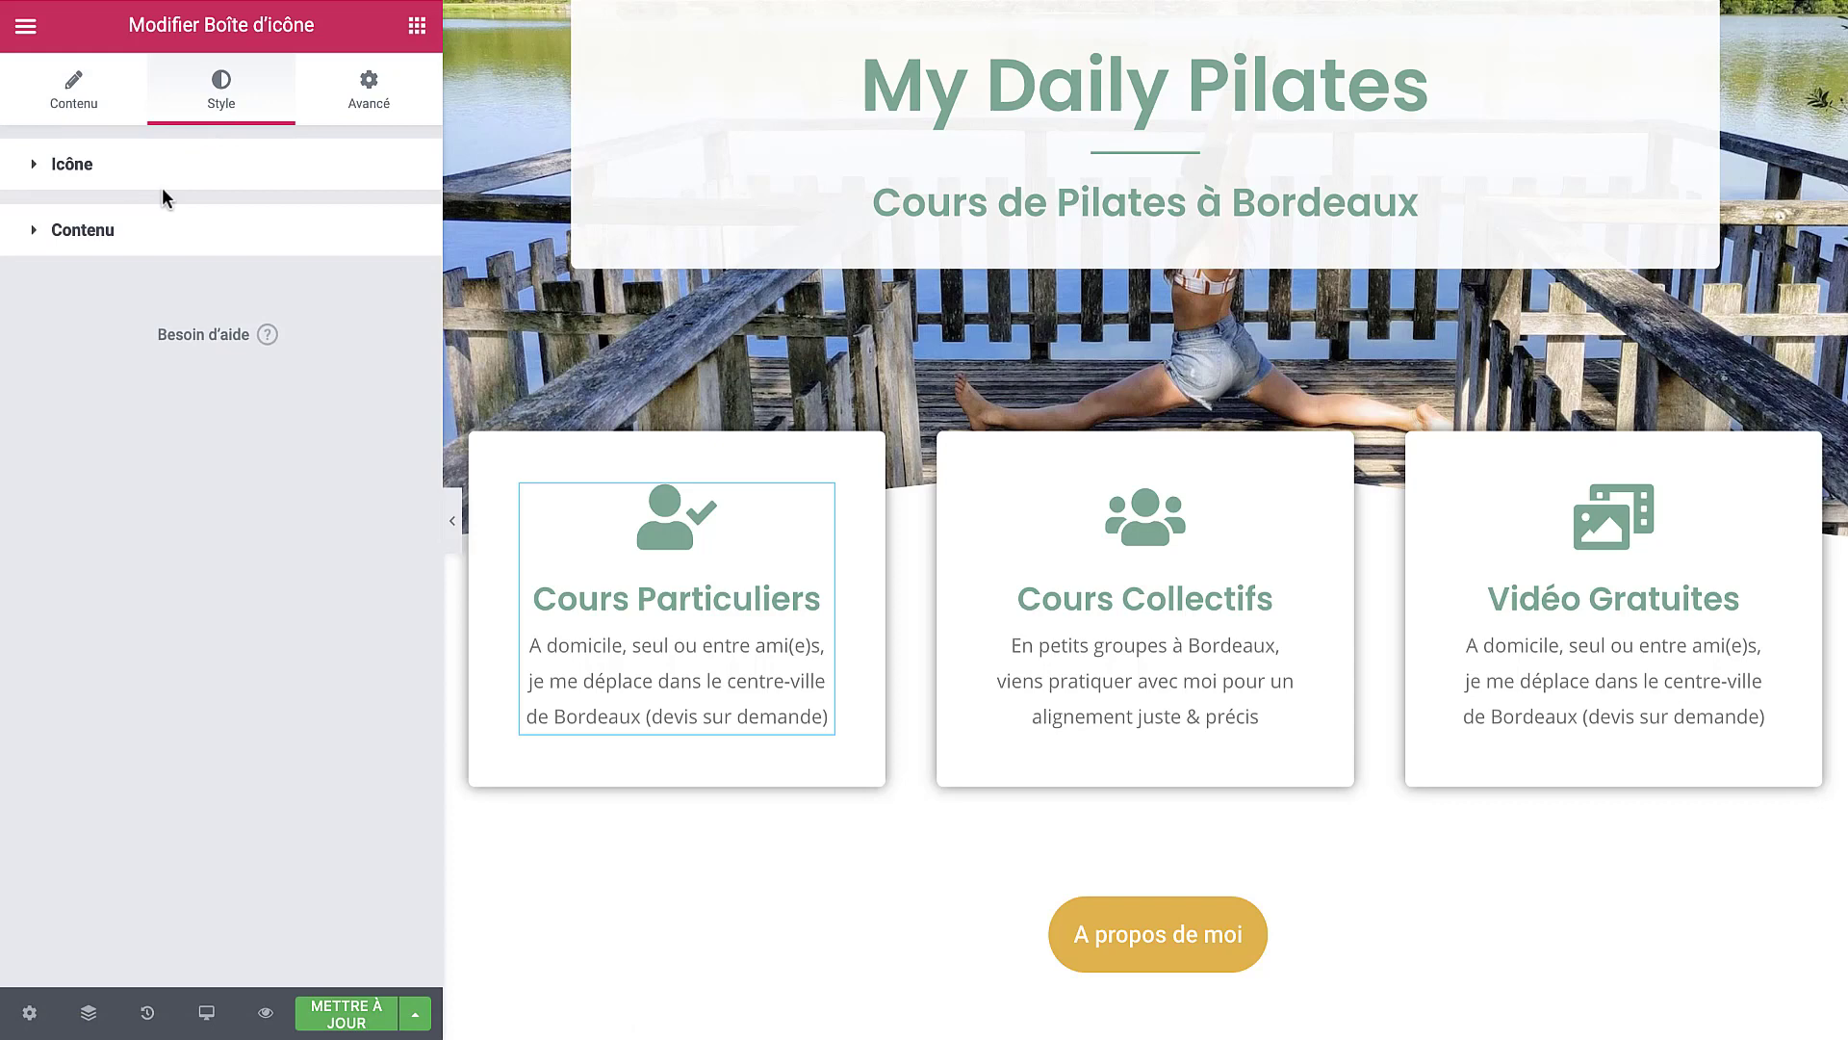
pyautogui.click(137, 233)
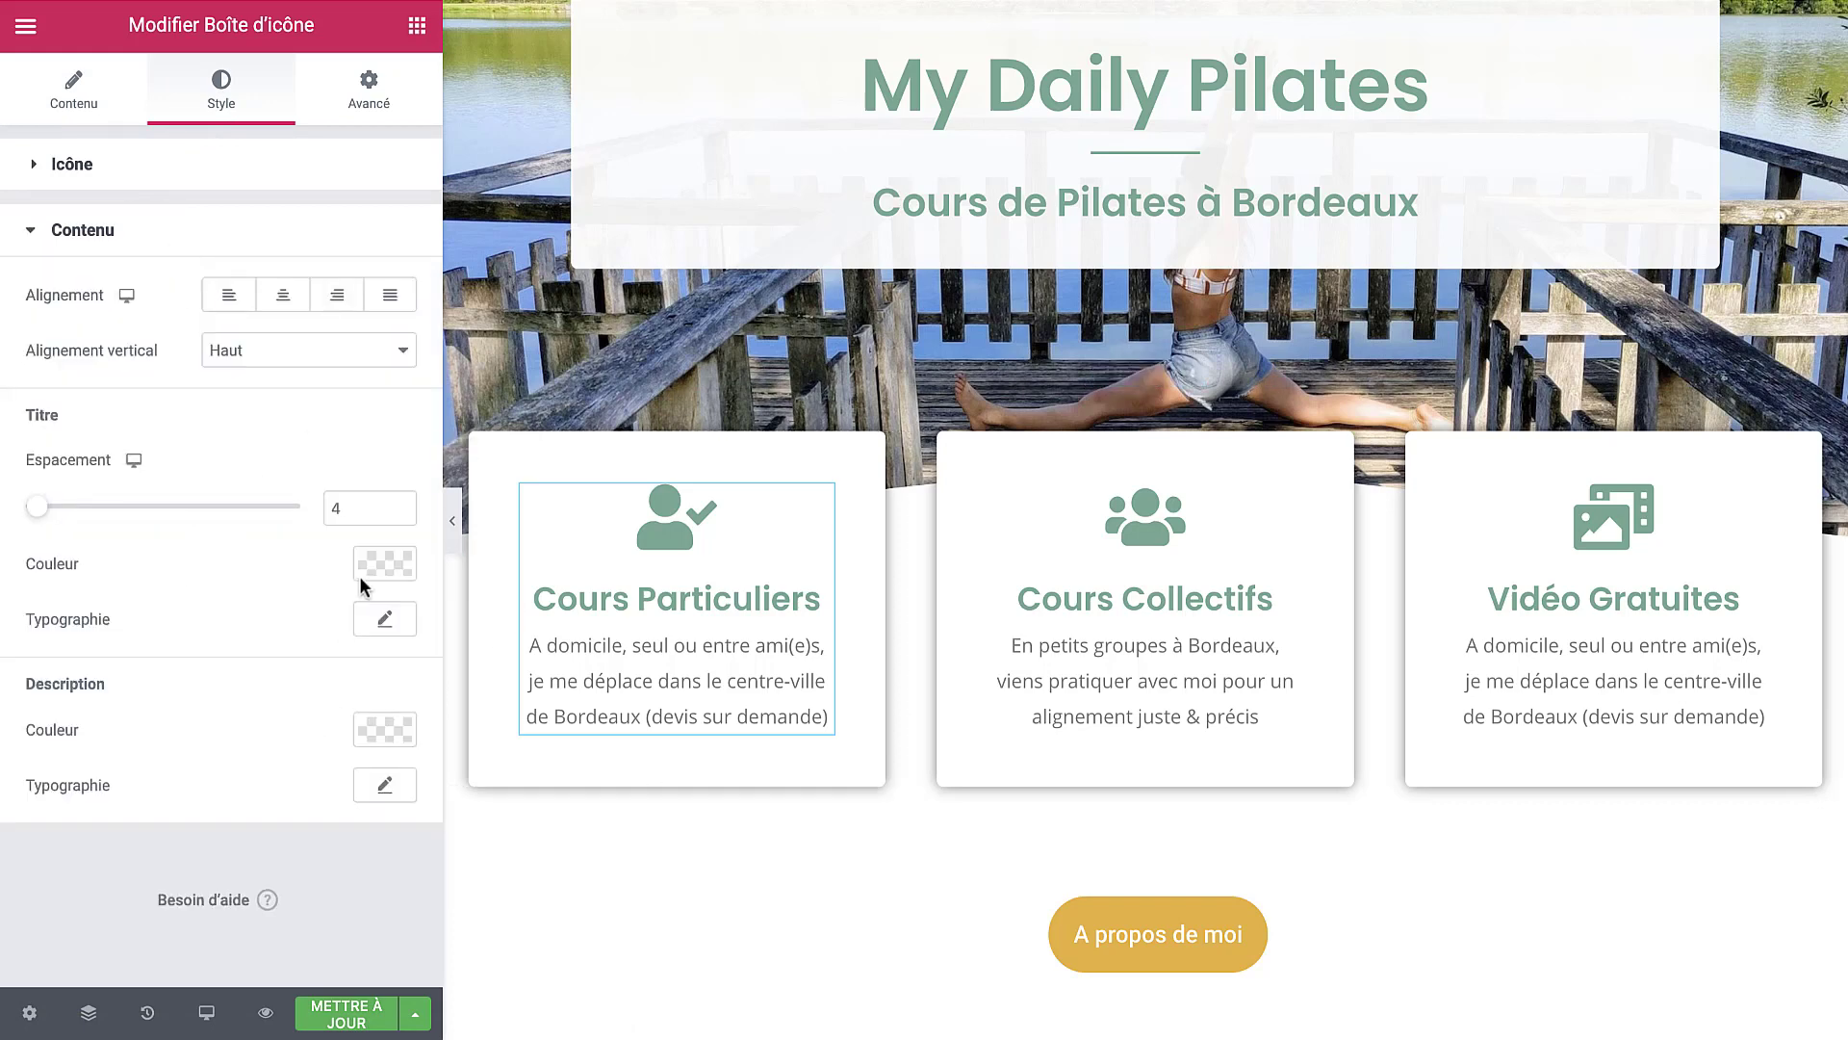
pyautogui.click(396, 565)
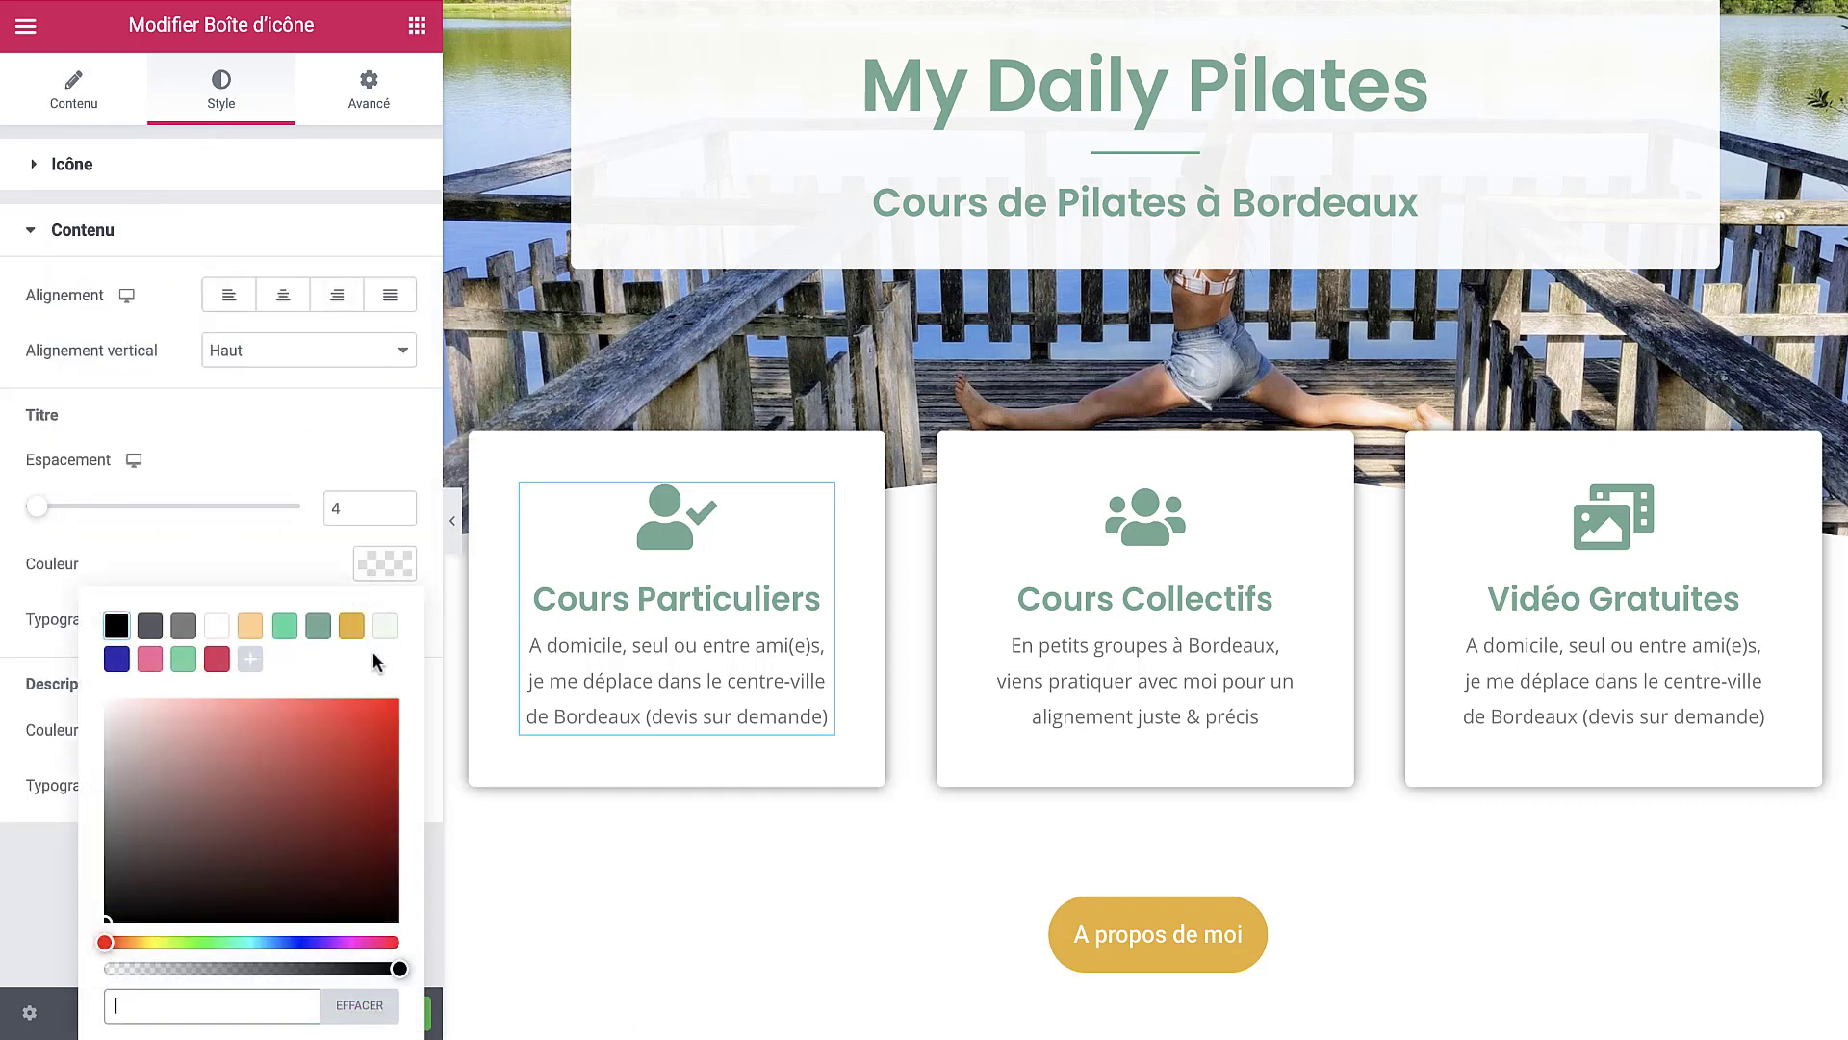
pyautogui.moveTo(308, 942); pyautogui.dragTo(285, 941)
pyautogui.moveTo(264, 838); pyautogui.dragTo(281, 792)
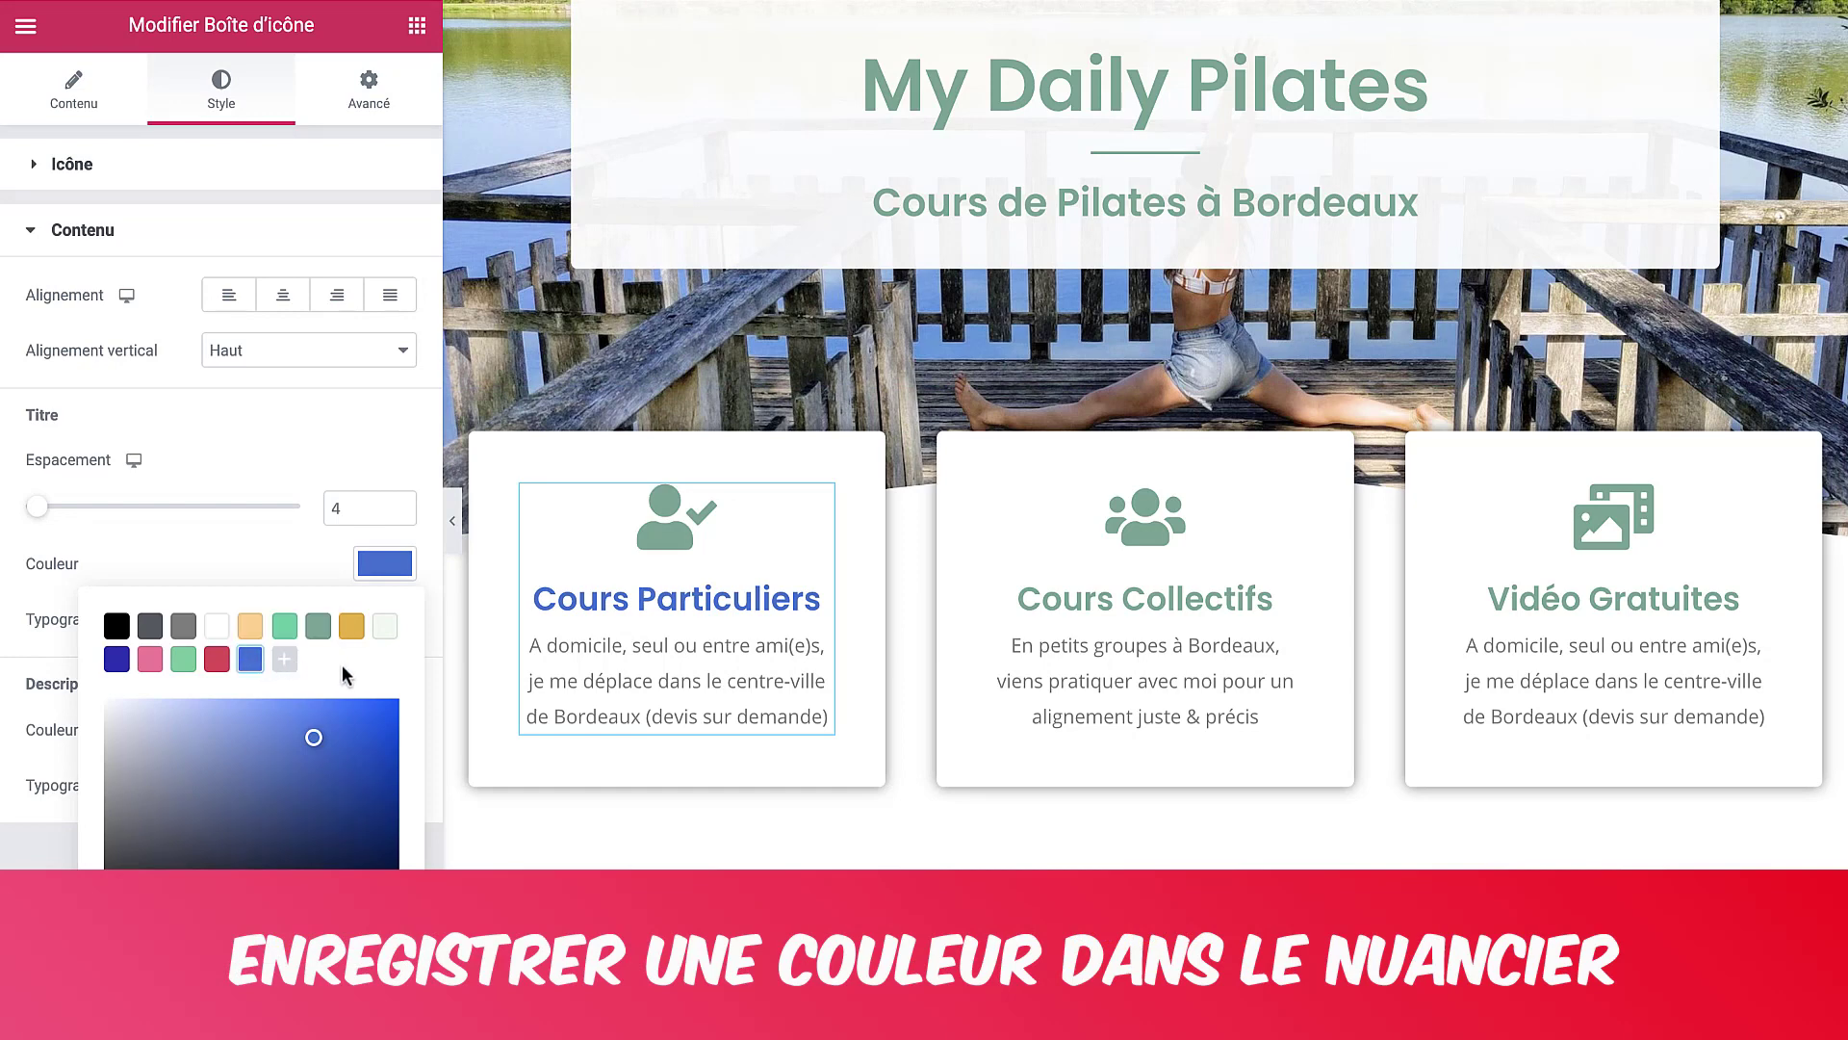
# Step: Change the Cours Particuliers title colour to purple #A46FAB and save it as a swatch
pyautogui.click(215, 943)
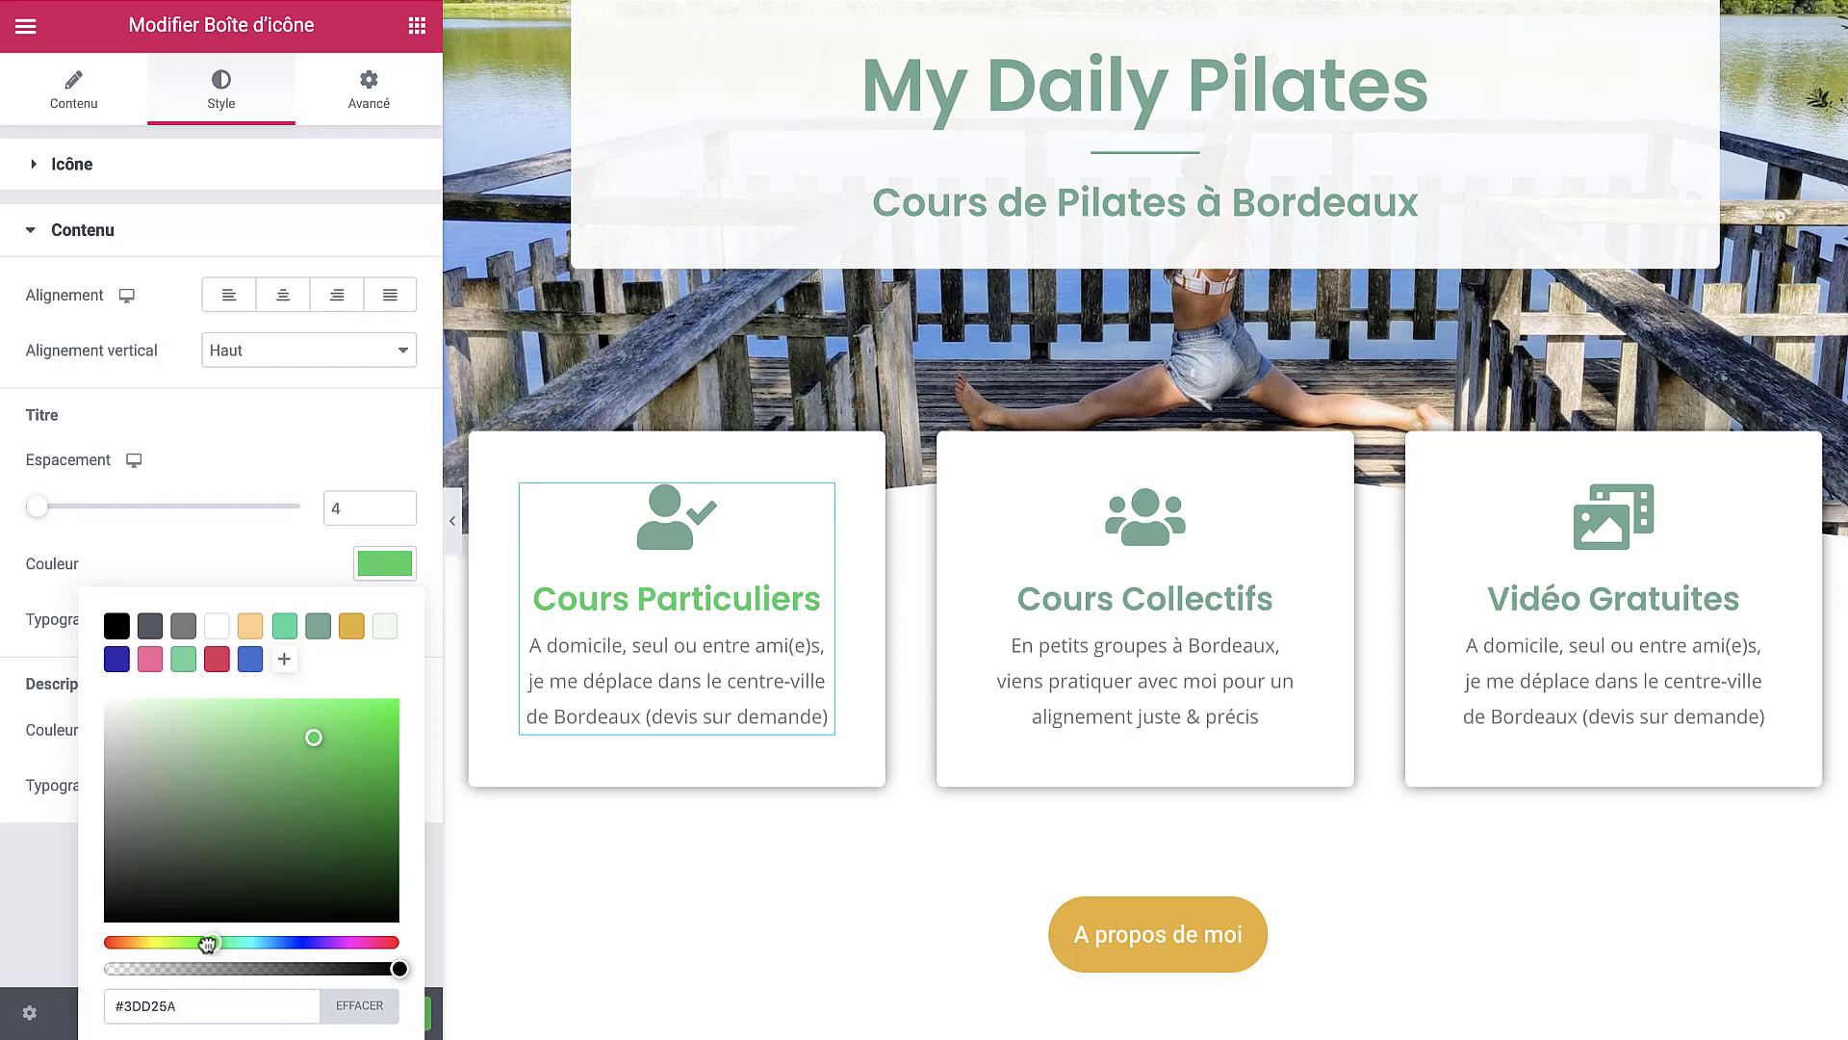
pyautogui.moveTo(232, 828); pyautogui.dragTo(352, 773)
pyautogui.moveTo(322, 942); pyautogui.dragTo(344, 942)
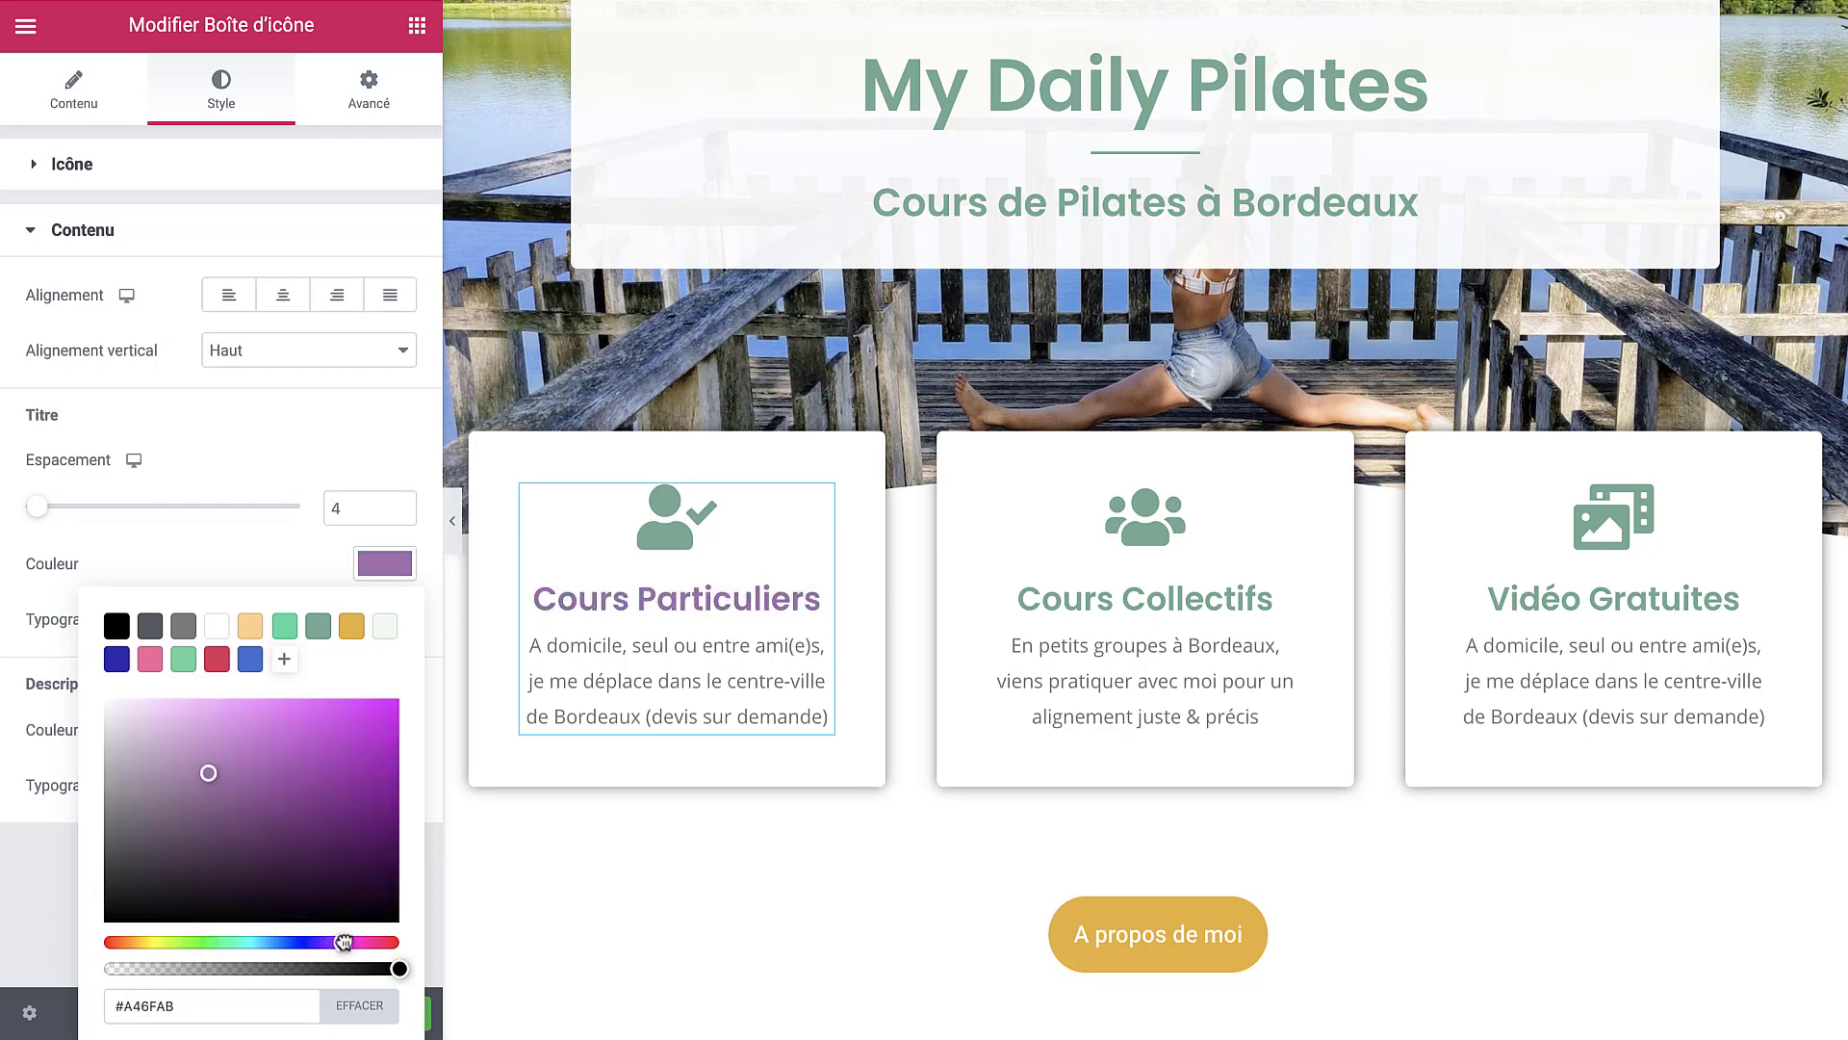
pyautogui.click(284, 662)
# Step: Change the Cours Particuliers title colour to magenta #D11974 and save it as a swatch
pyautogui.moveTo(370, 944); pyautogui.dragTo(375, 943)
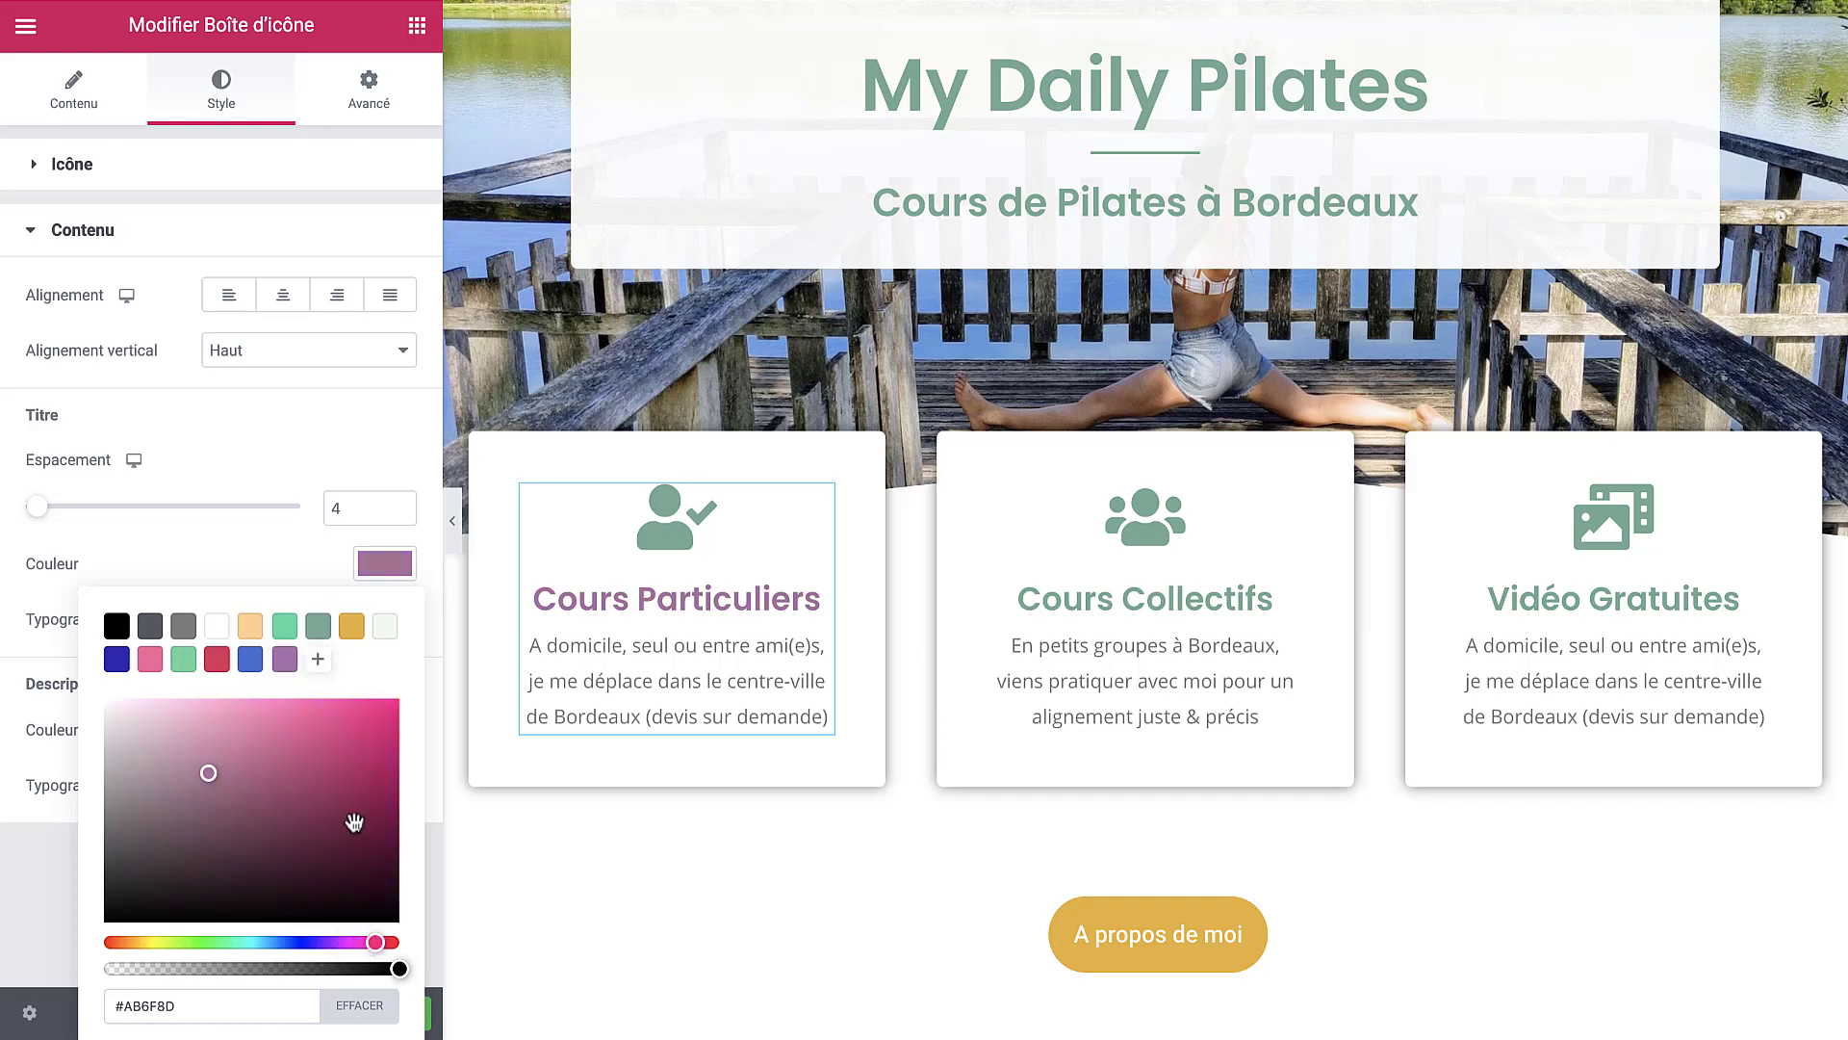
pyautogui.moveTo(355, 817); pyautogui.dragTo(365, 742)
pyautogui.click(325, 667)
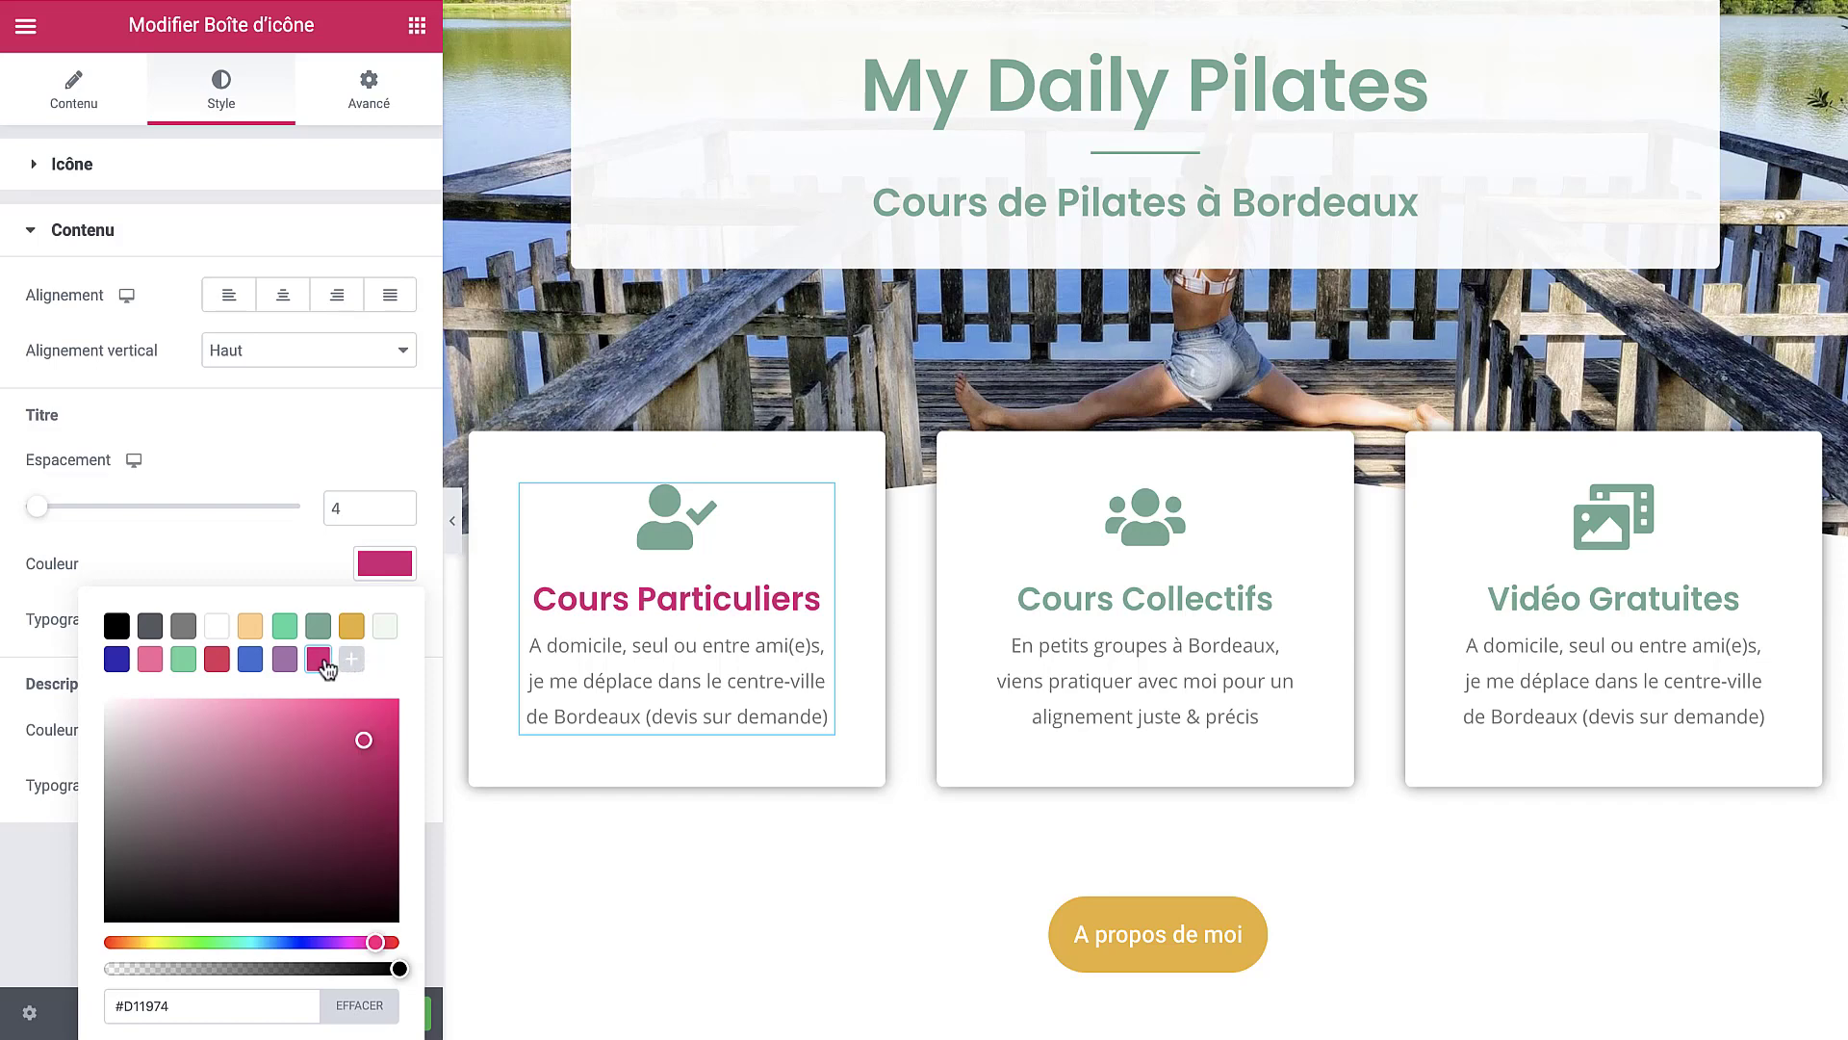
# Step: Delete the magenta #D11974 swatch from the saved colours
pyautogui.moveTo(319, 663); pyautogui.dragTo(260, 722)
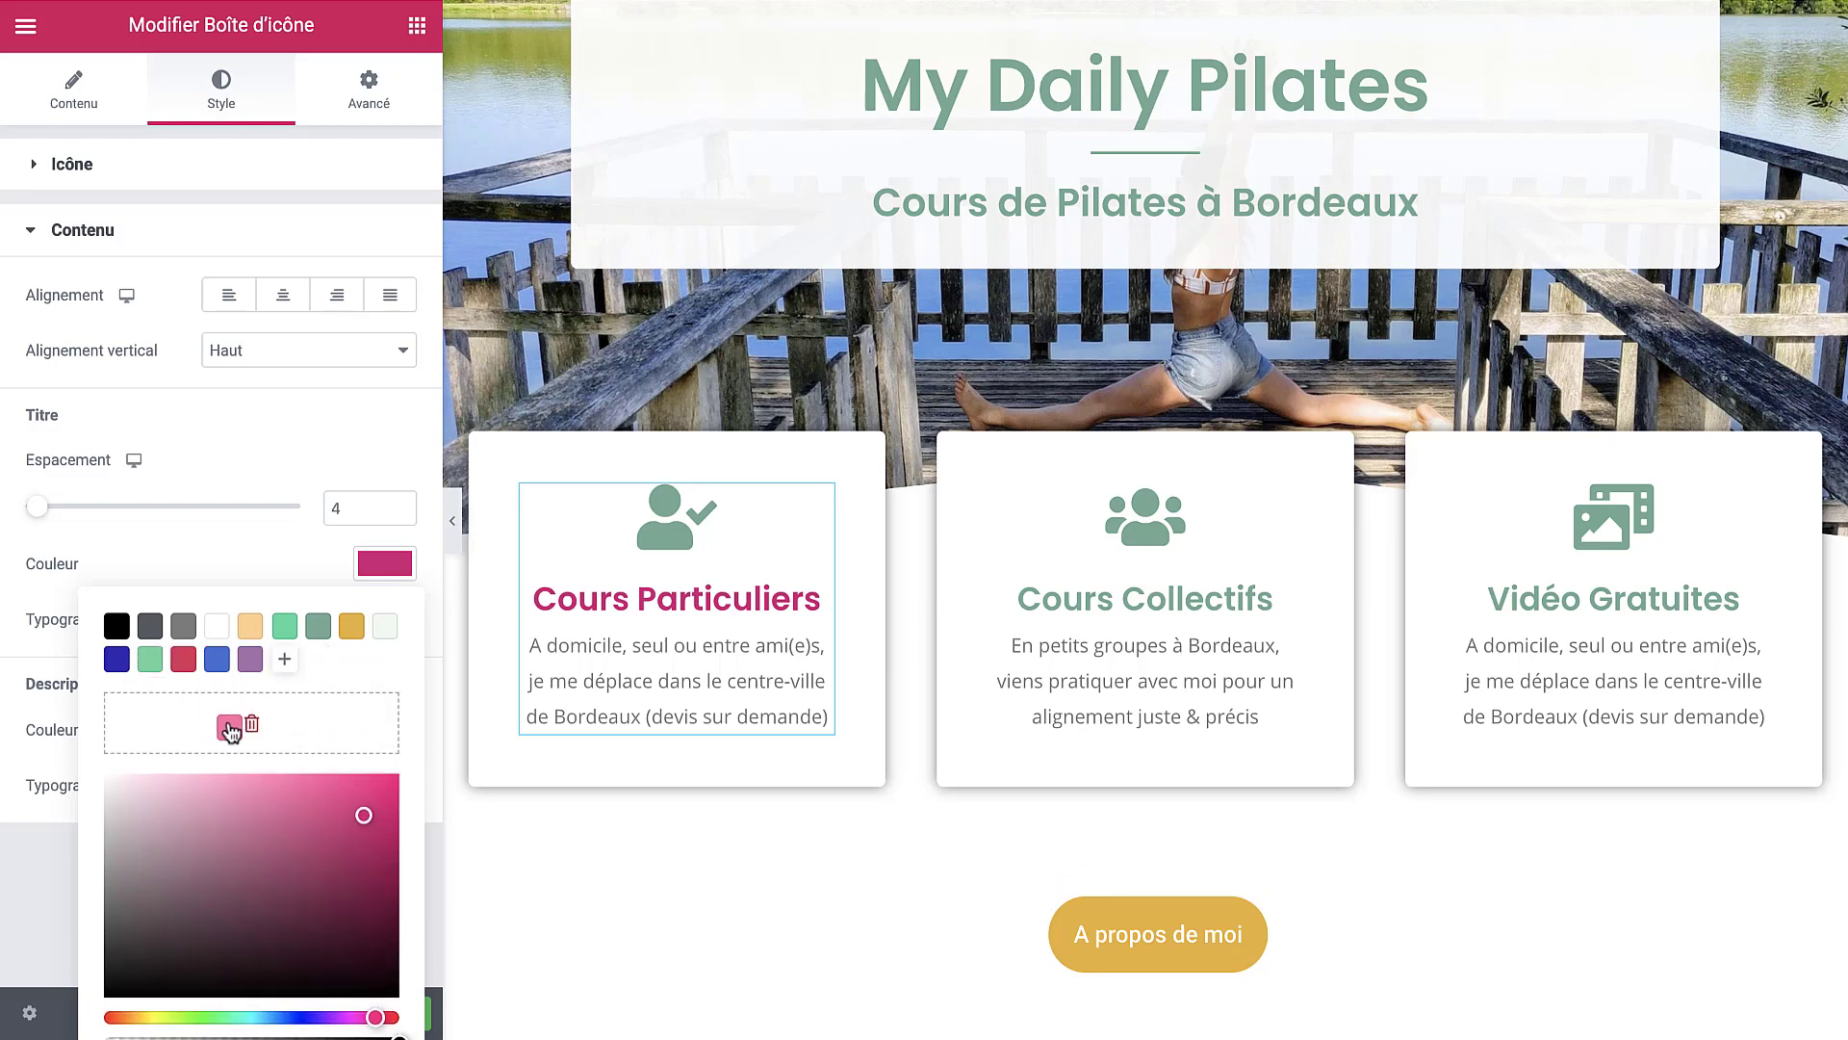